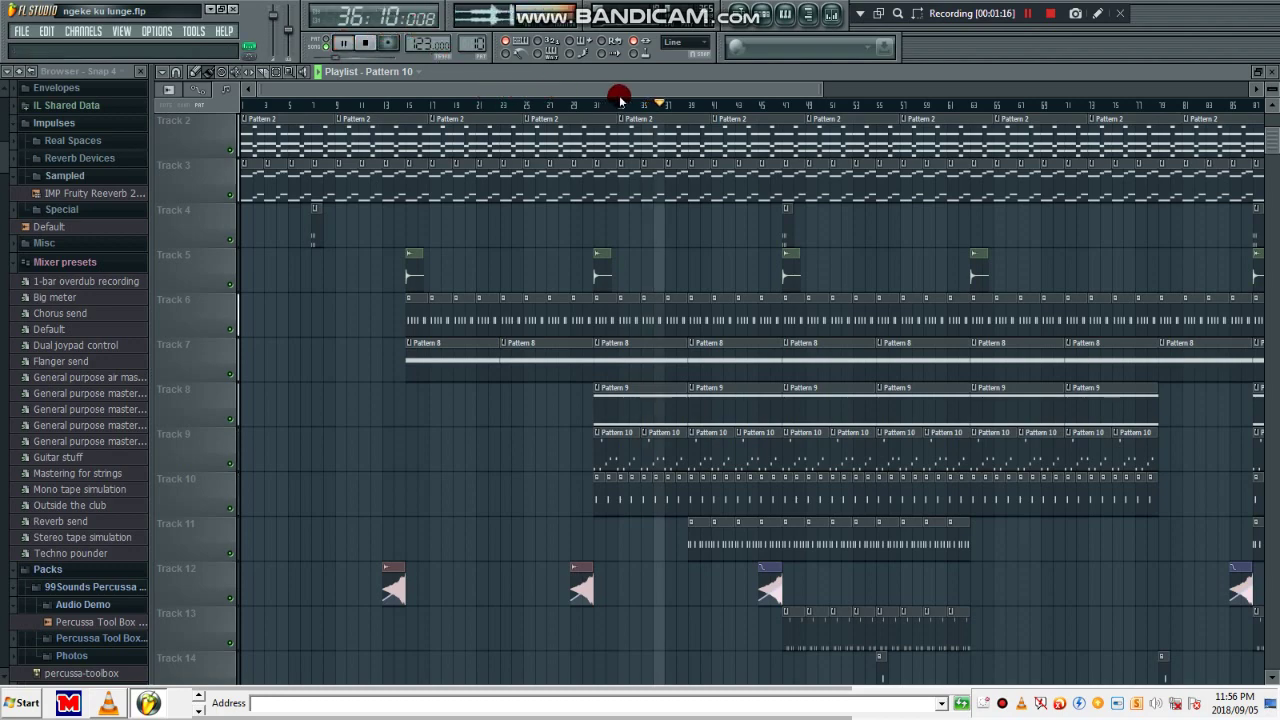
- Examine the playlist arrangement across tracks 1 to 17 while the song plays
{"action": "left_click_drag", "start_coordinate": [650, 92], "coordinate": [731, 119]}
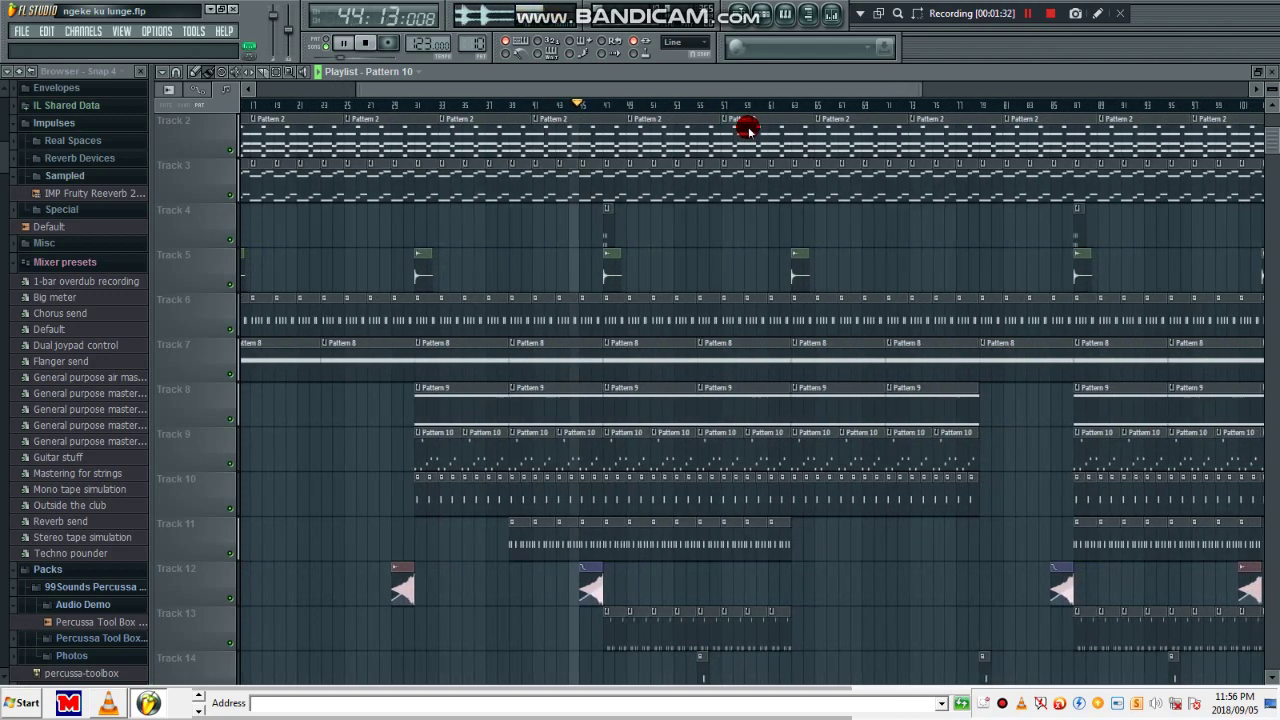
{"action": "left_click_drag", "start_coordinate": [747, 129], "coordinate": [757, 132]}
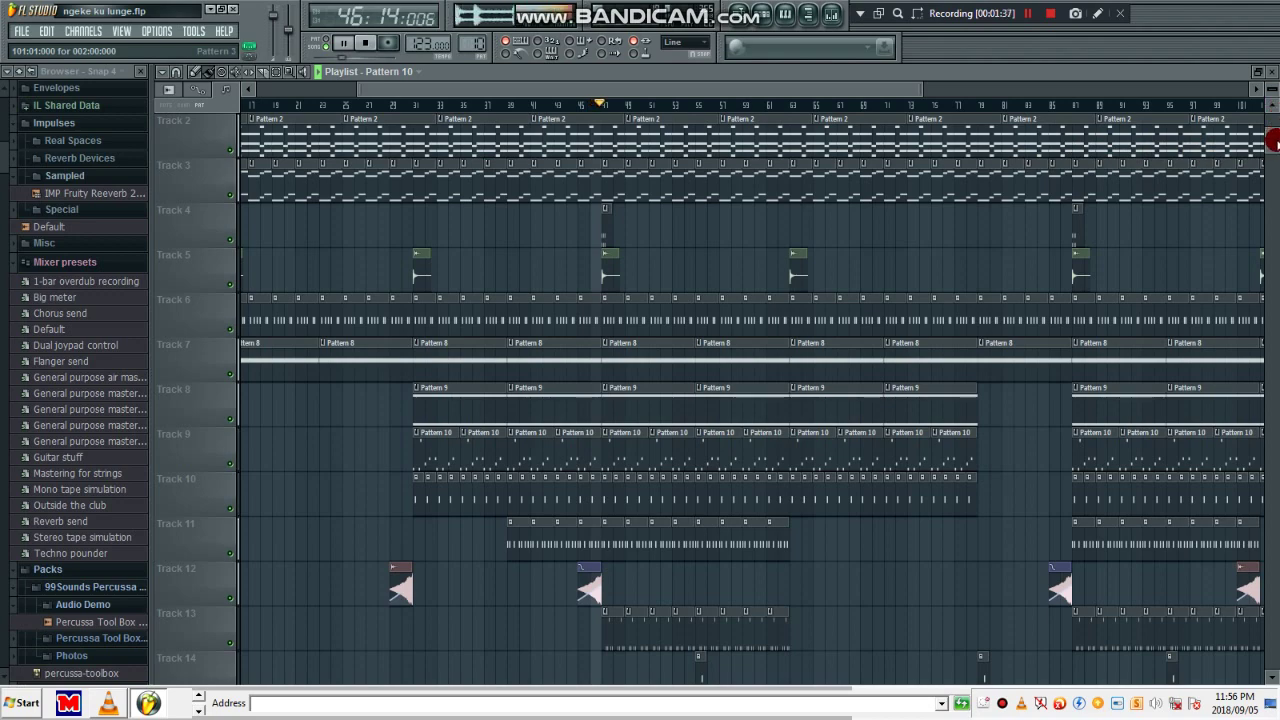
{"action": "left_click_drag", "start_coordinate": [1272, 140], "coordinate": [1273, 193]}
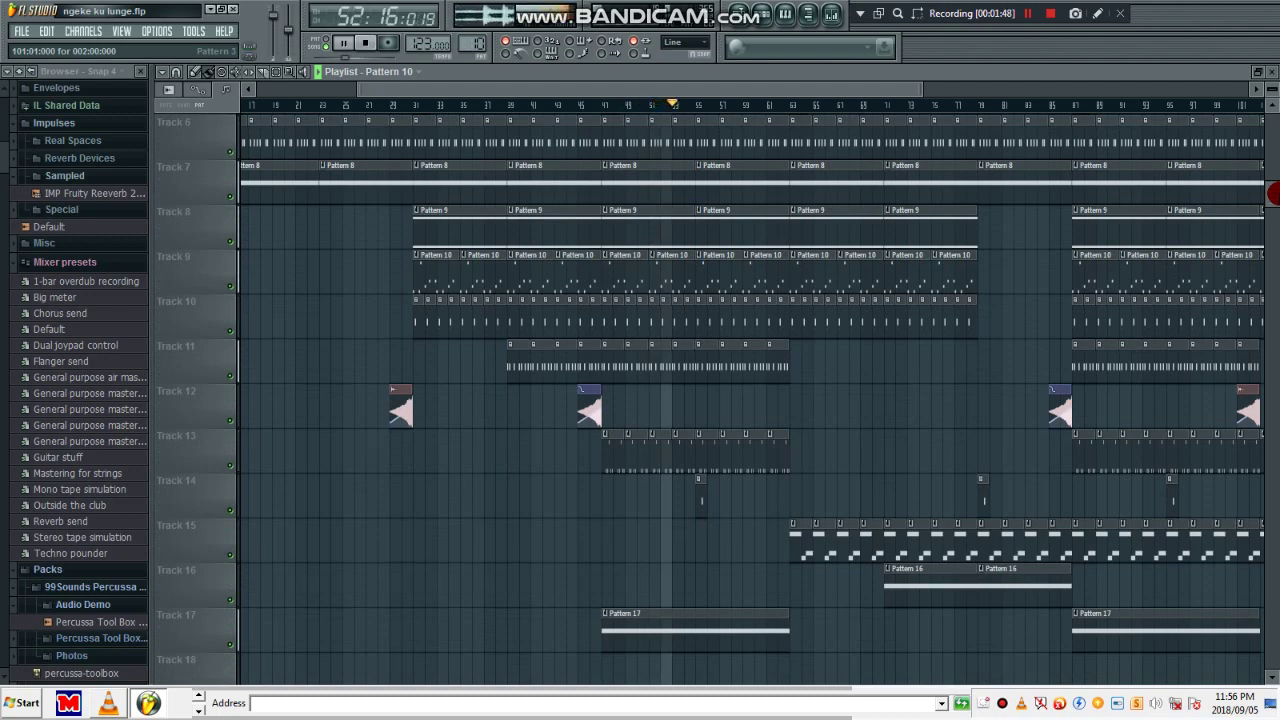
{"action": "left_click_drag", "start_coordinate": [1273, 193], "coordinate": [1273, 146]}
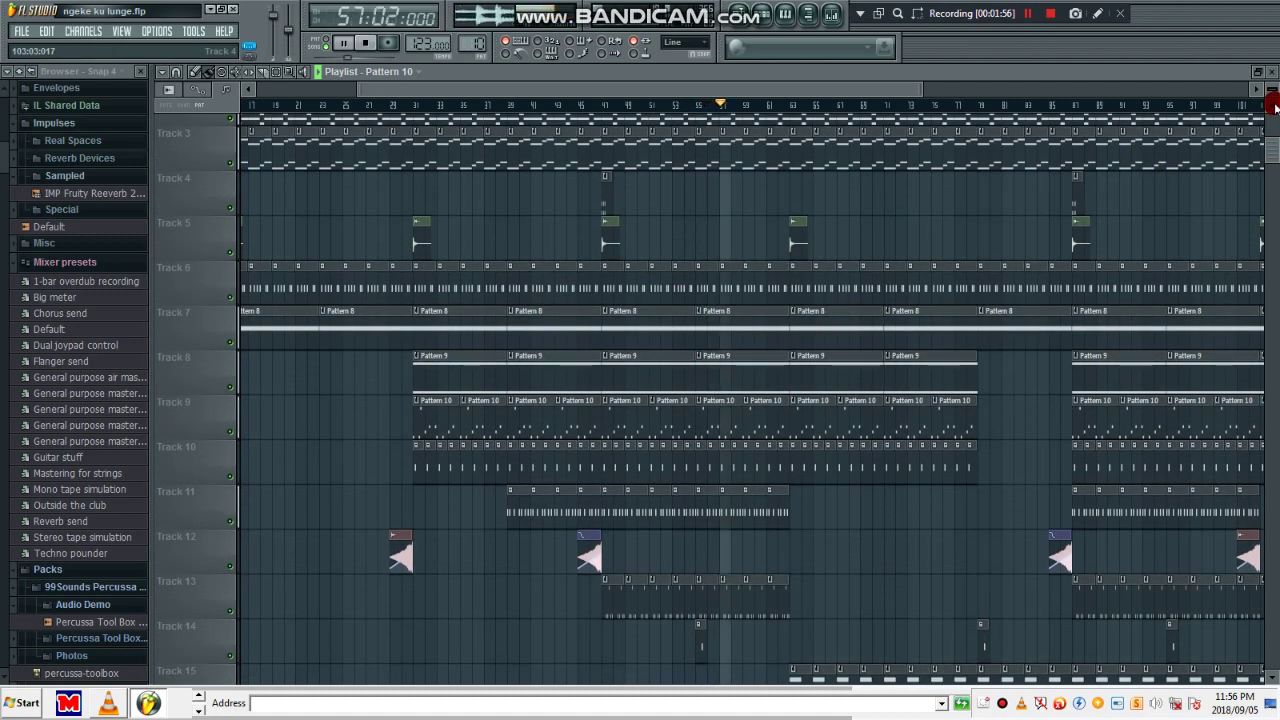
{"action": "scroll", "coordinate": [1273, 105], "scroll_direction": "up", "scroll_amount": 1}
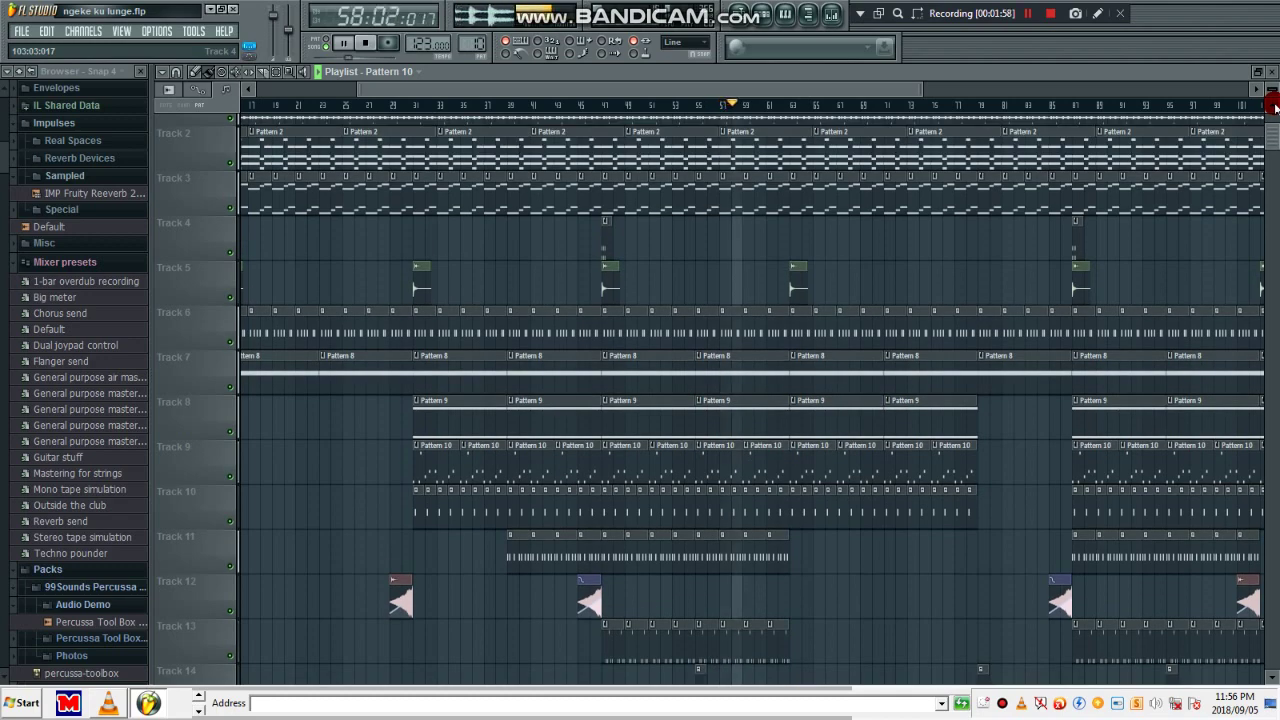
{"action": "scroll", "coordinate": [1273, 138], "scroll_direction": "up", "scroll_amount": 1}
{"action": "scroll", "coordinate": [1273, 140], "scroll_direction": "up", "scroll_amount": 1}
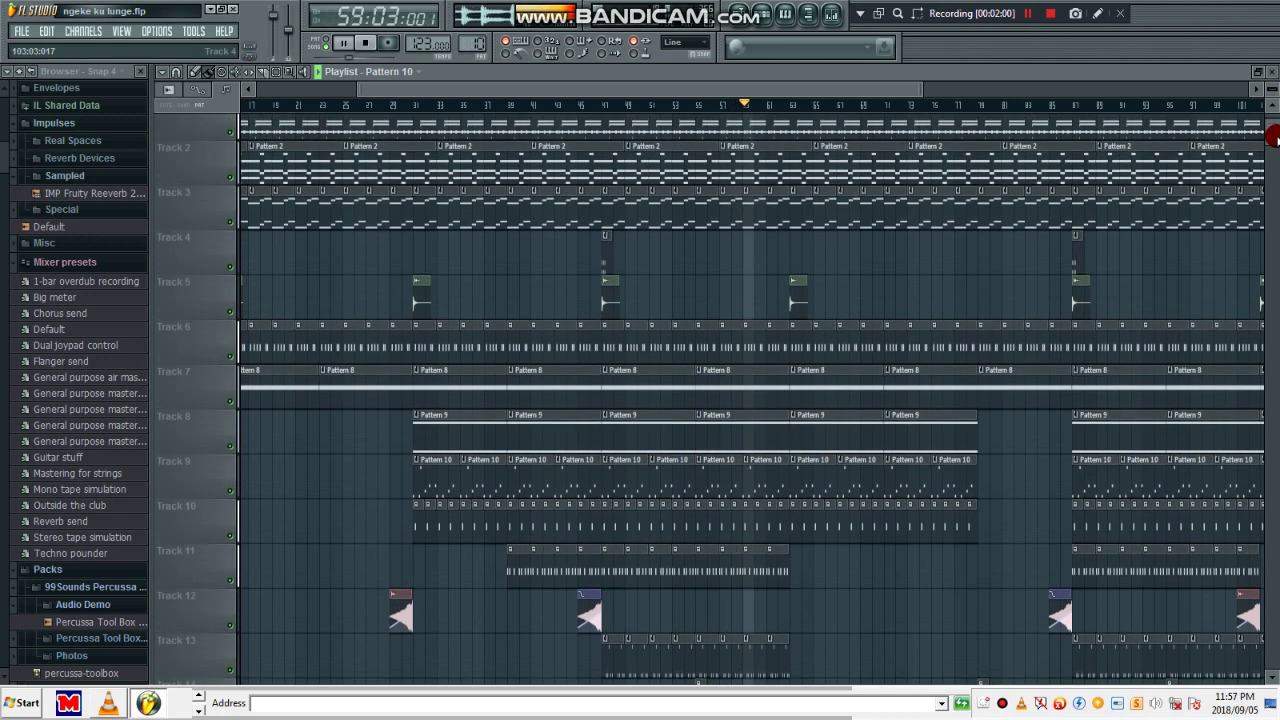
{"action": "scroll", "coordinate": [1275, 138], "scroll_direction": "up", "scroll_amount": 1}
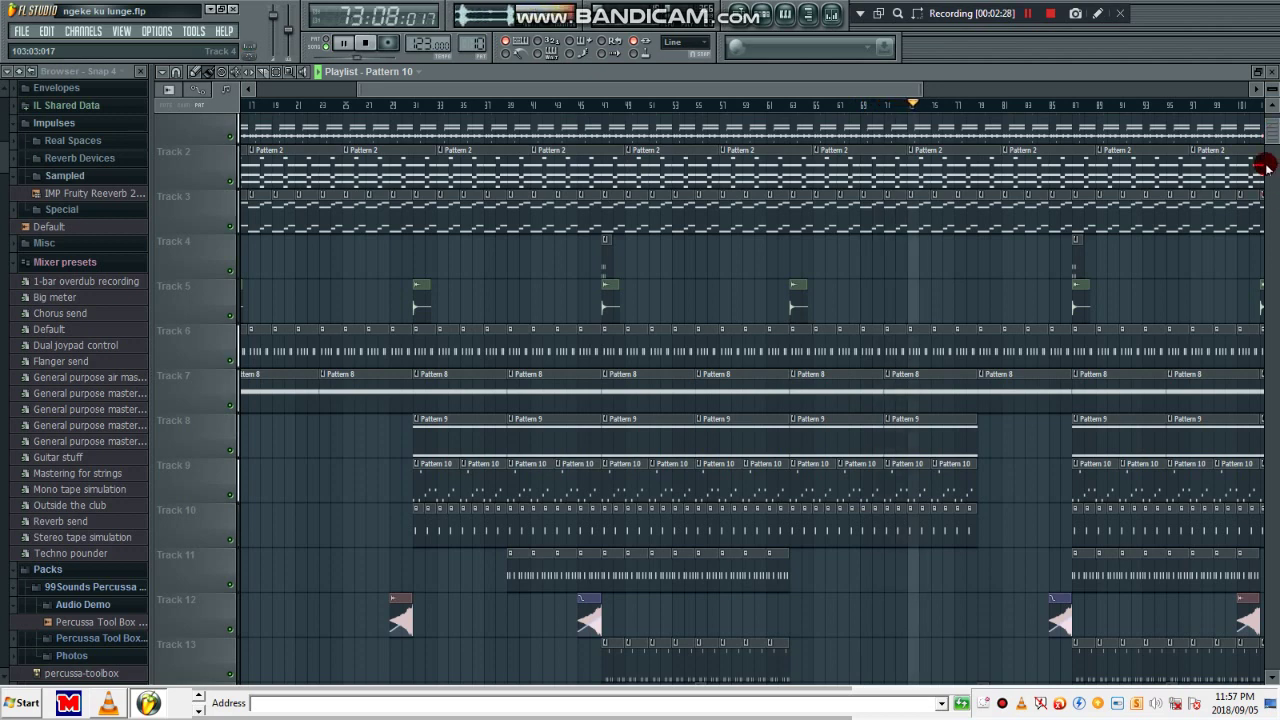
{"action": "mouse_move", "coordinate": [1272, 137]}
{"action": "left_mouse_down"}
{"action": "mouse_move", "coordinate": [1273, 192]}
{"action": "mouse_move", "coordinate": [896, 93]}
{"action": "mouse_move", "coordinate": [914, 100]}
{"action": "left_mouse_up"}
{"action": "left_click", "coordinate": [1137, 246]}
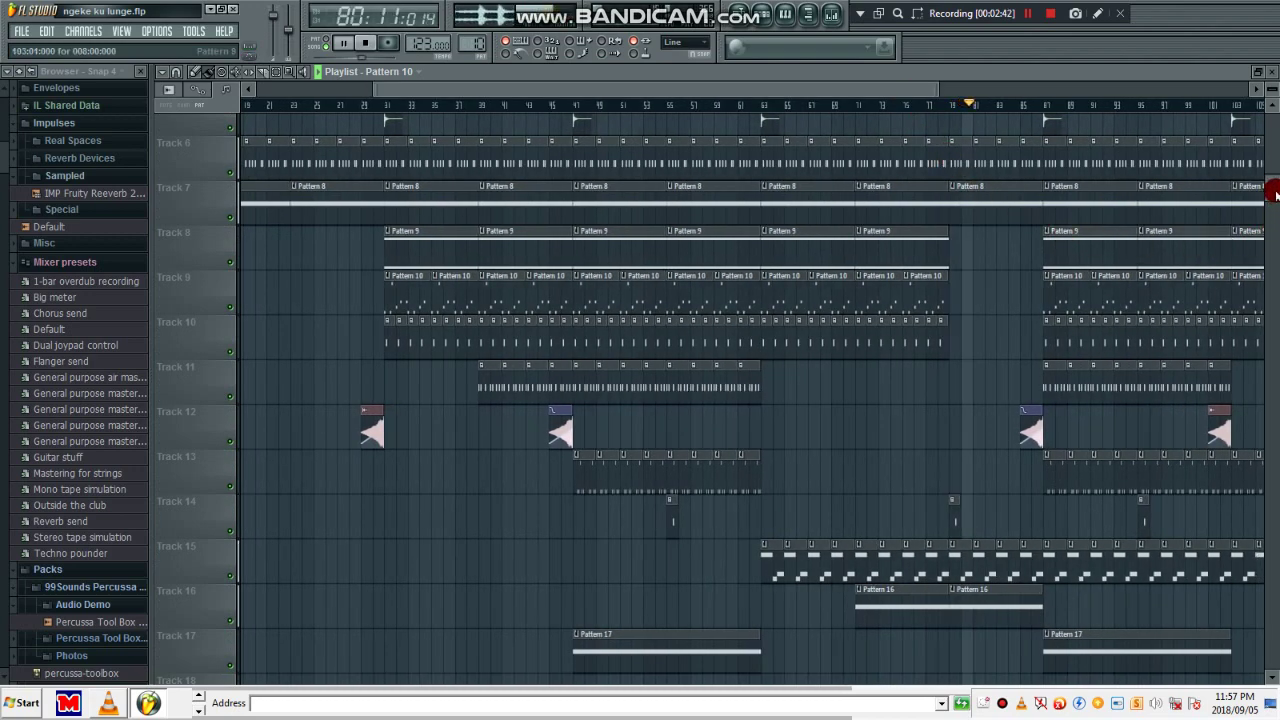
{"action": "left_click_drag", "start_coordinate": [1275, 193], "coordinate": [1273, 125]}
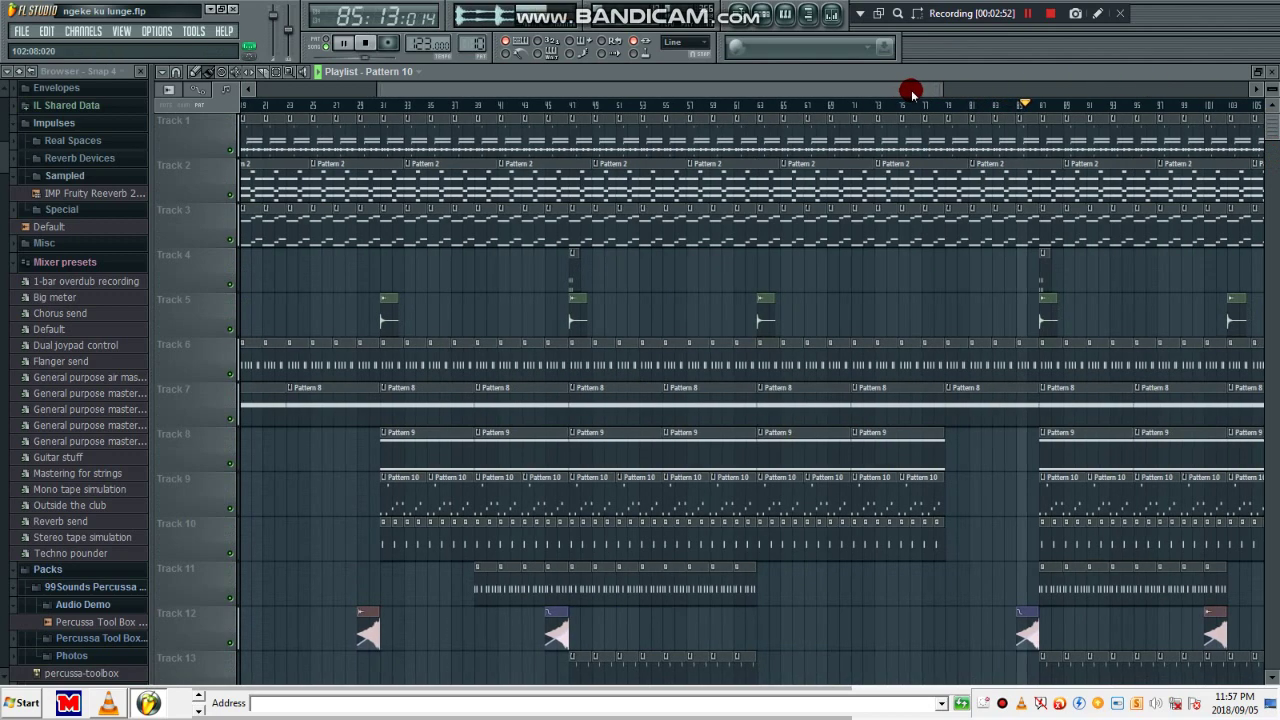
- Examine the closing part of the playlist arrangement up to about bar 135, from Track 1 down past Track 17
{"action": "left_click_drag", "start_coordinate": [916, 93], "coordinate": [937, 93]}
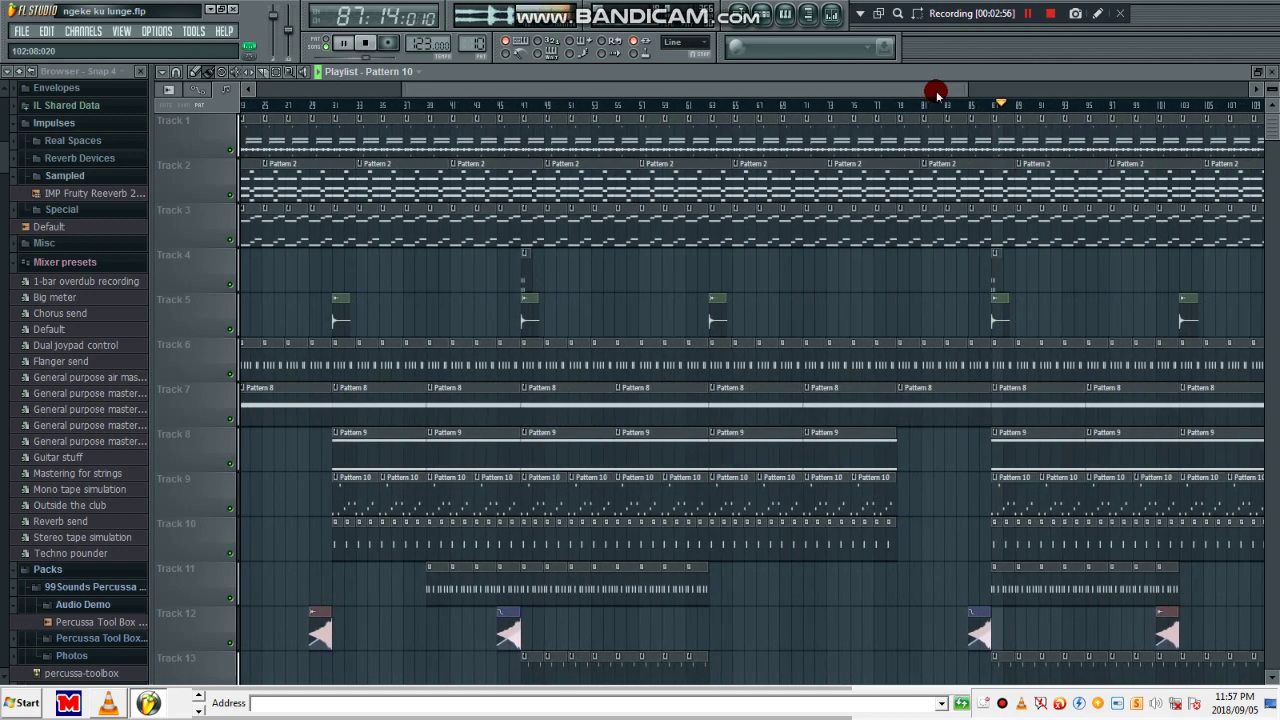
{"action": "left_click", "coordinate": [1257, 88]}
{"action": "left_click_drag", "start_coordinate": [1258, 90], "coordinate": [1258, 90]}
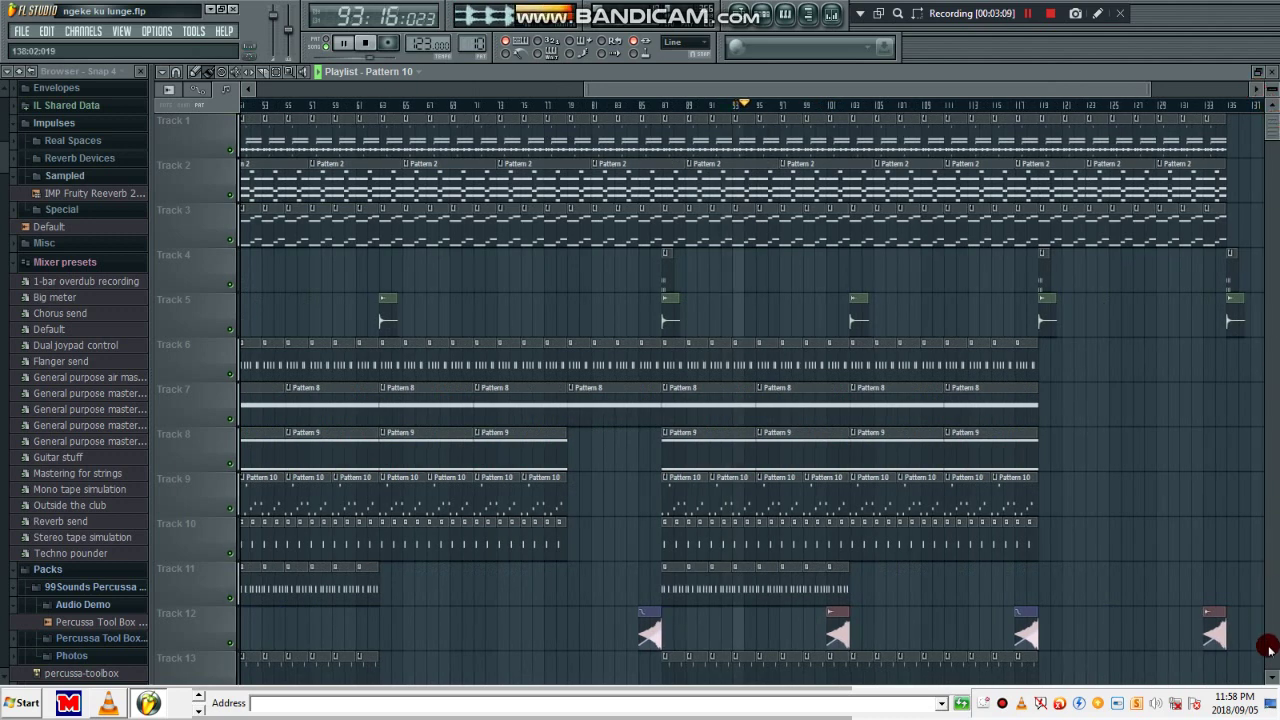
{"action": "left_click", "coordinate": [1273, 677]}
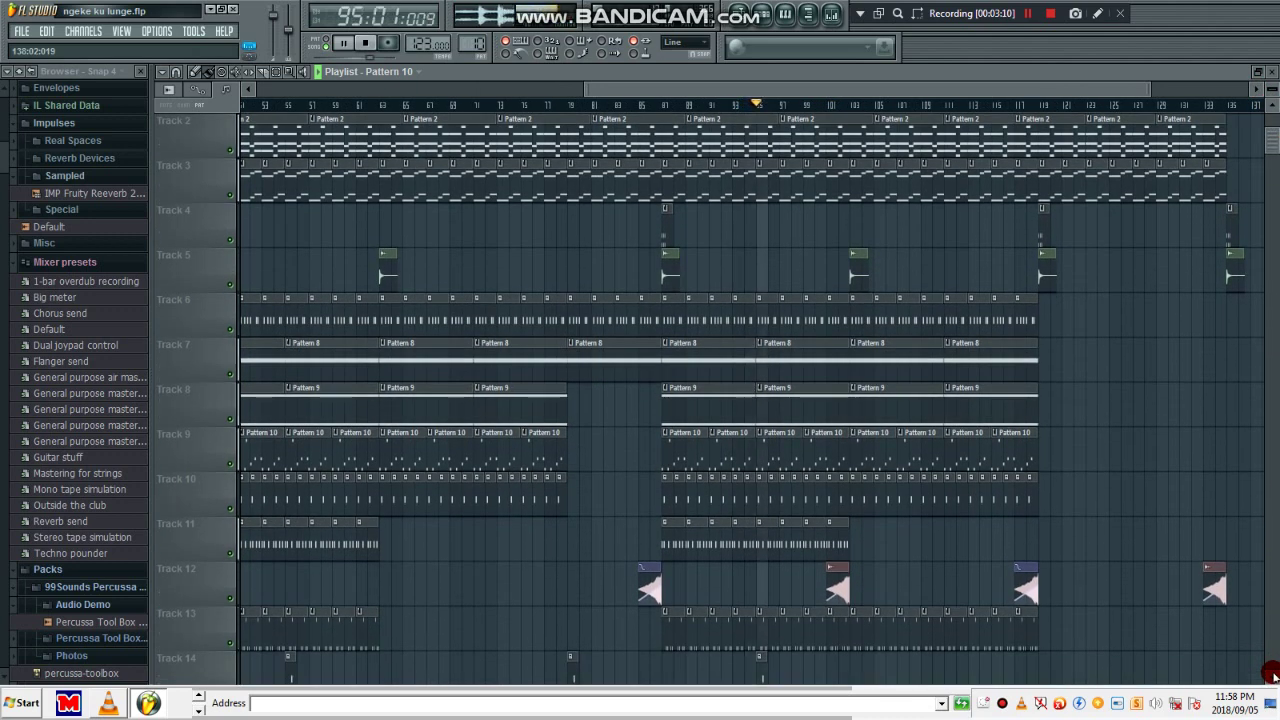
{"action": "left_click", "coordinate": [1273, 677]}
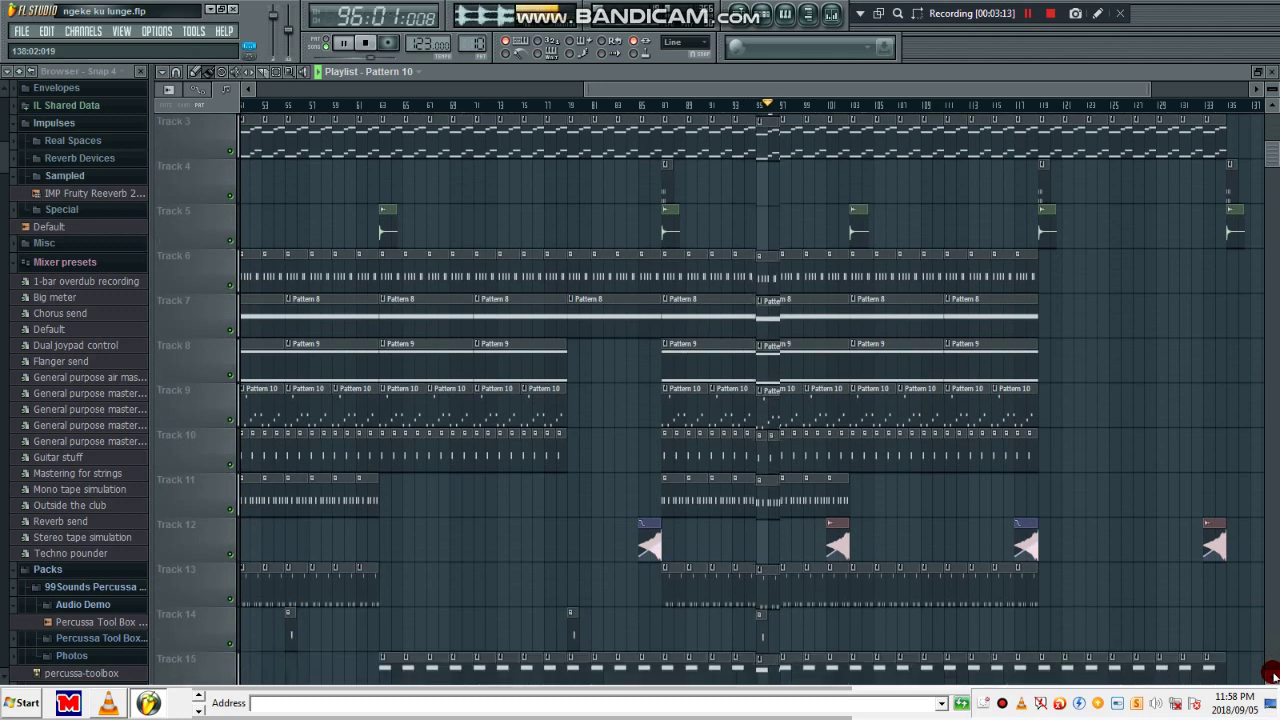
{"action": "left_click", "coordinate": [1273, 677]}
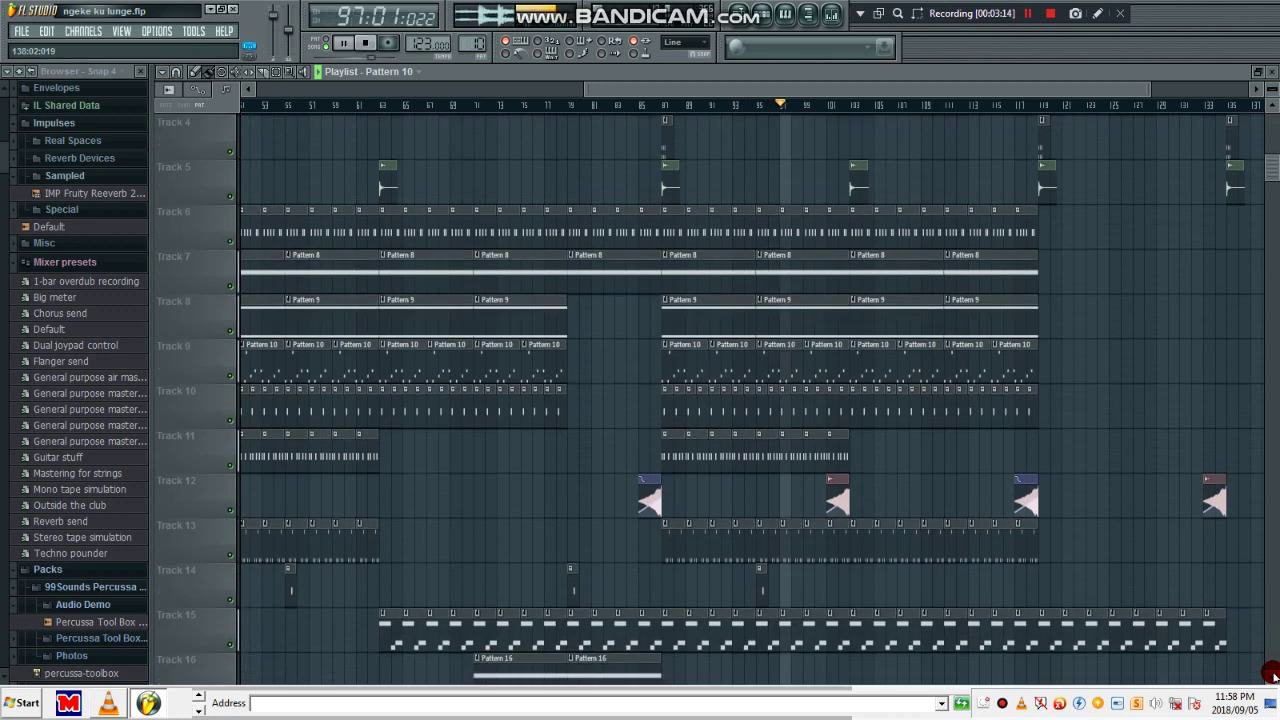
{"action": "left_click", "coordinate": [1273, 677]}
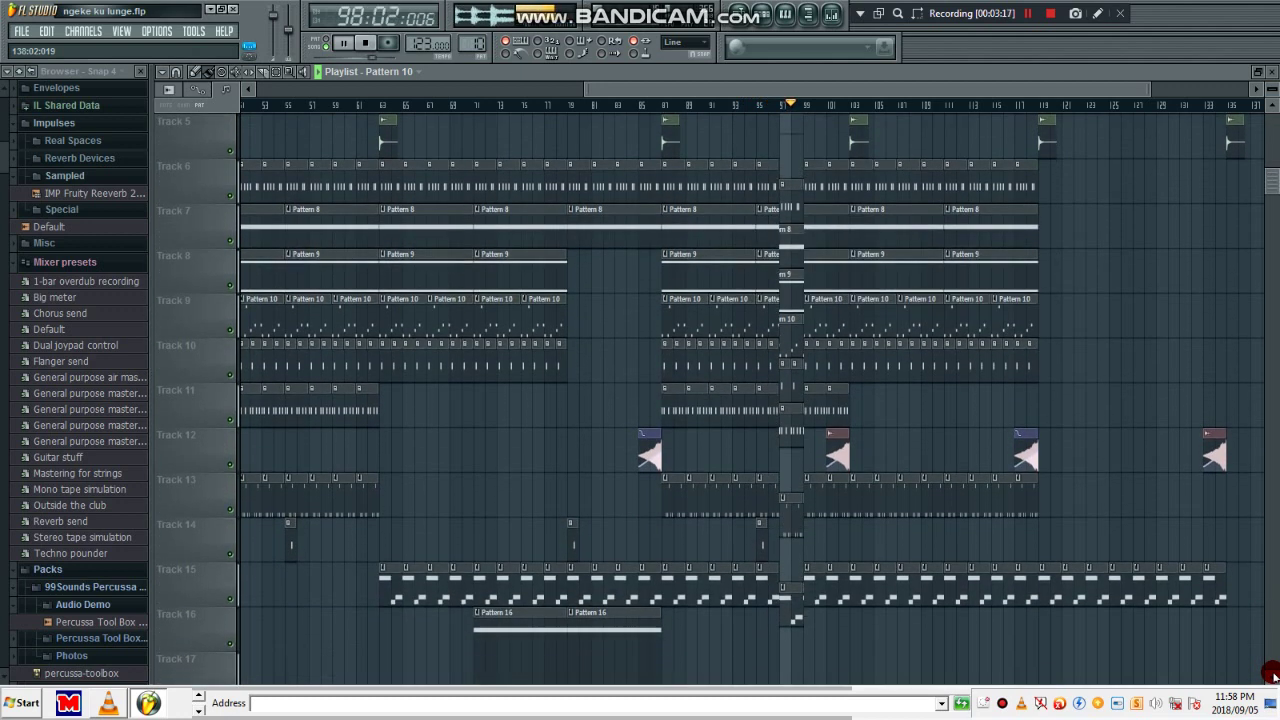
{"action": "left_click", "coordinate": [1273, 677]}
{"action": "left_click", "coordinate": [1273, 677]}
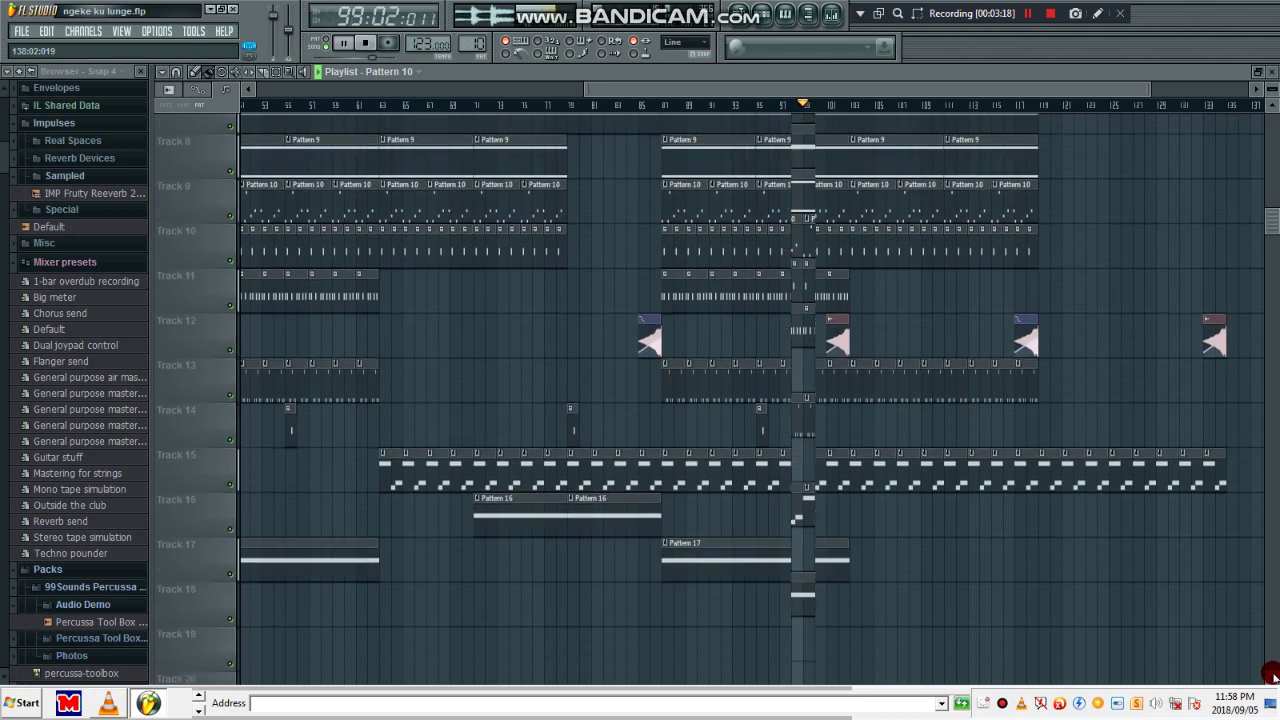
{"action": "left_click", "coordinate": [1273, 677]}
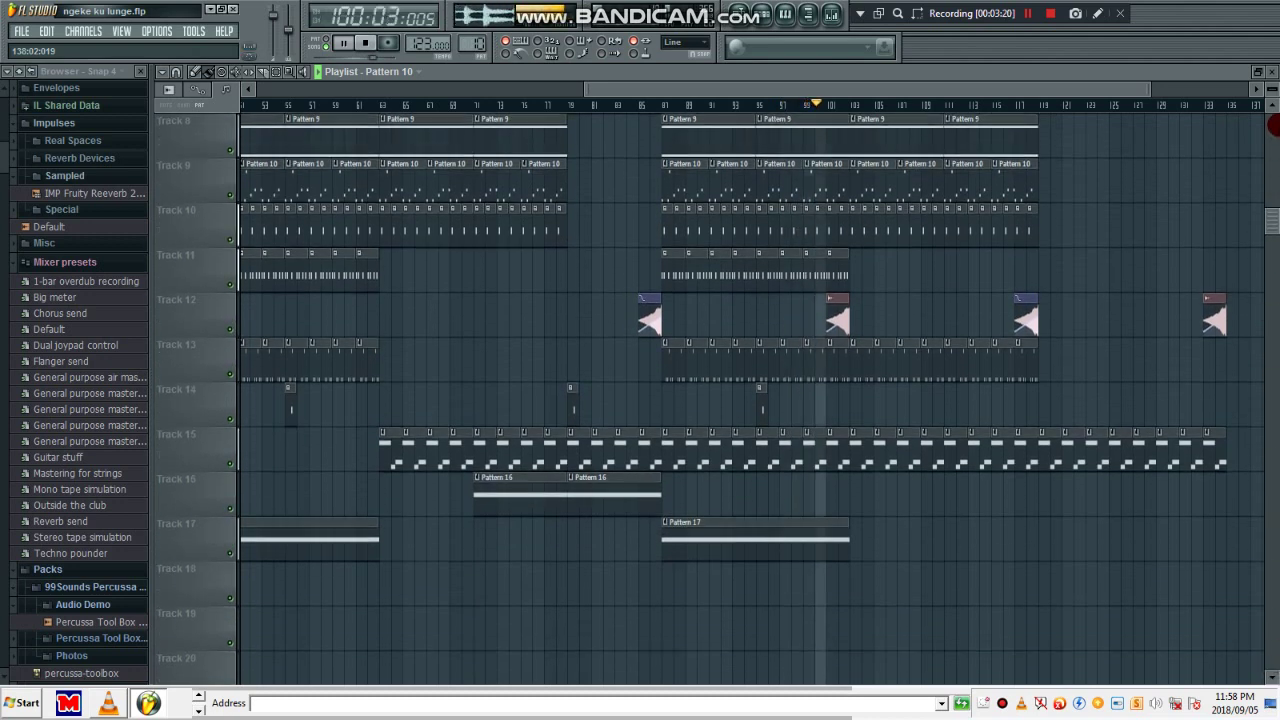
- Play the arrangement through to its end while viewing the upper tracks, and stop playback
{"action": "left_click", "coordinate": [1275, 109]}
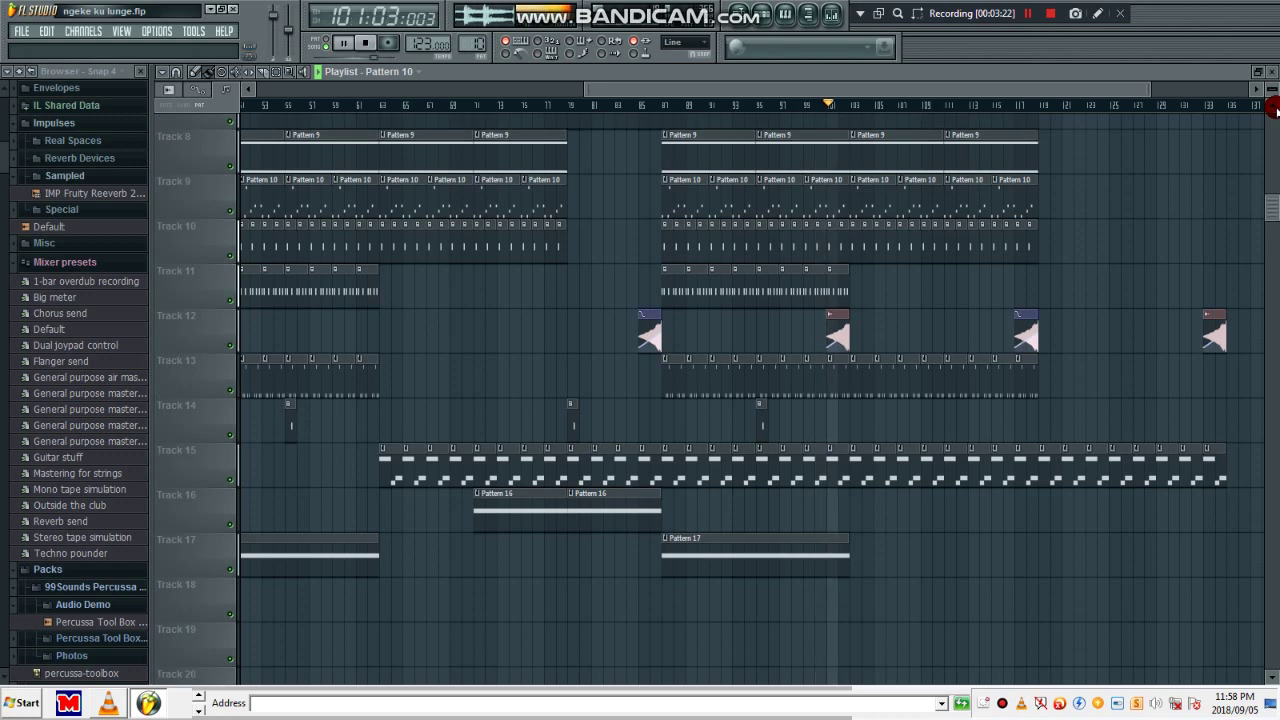
{"action": "left_click", "coordinate": [1275, 110]}
{"action": "left_click", "coordinate": [1275, 110]}
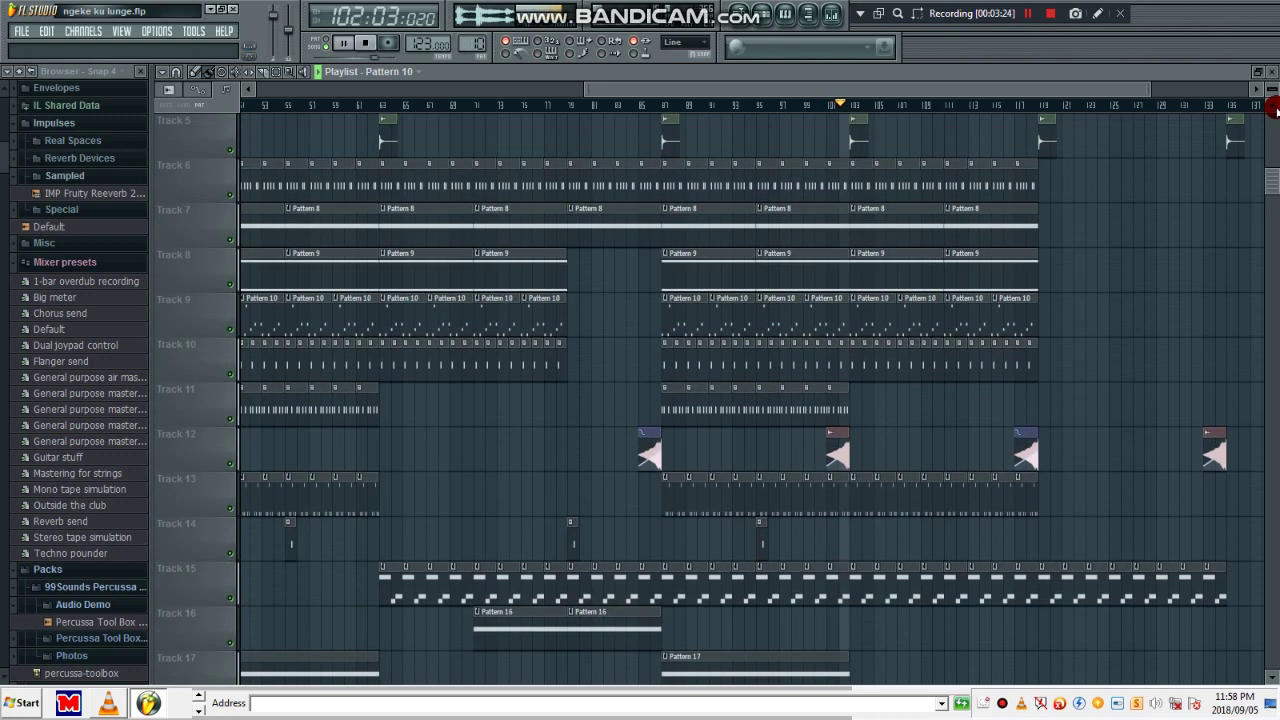
{"action": "left_click", "coordinate": [1275, 110]}
{"action": "left_click", "coordinate": [1275, 110]}
{"action": "left_click", "coordinate": [1275, 110]}
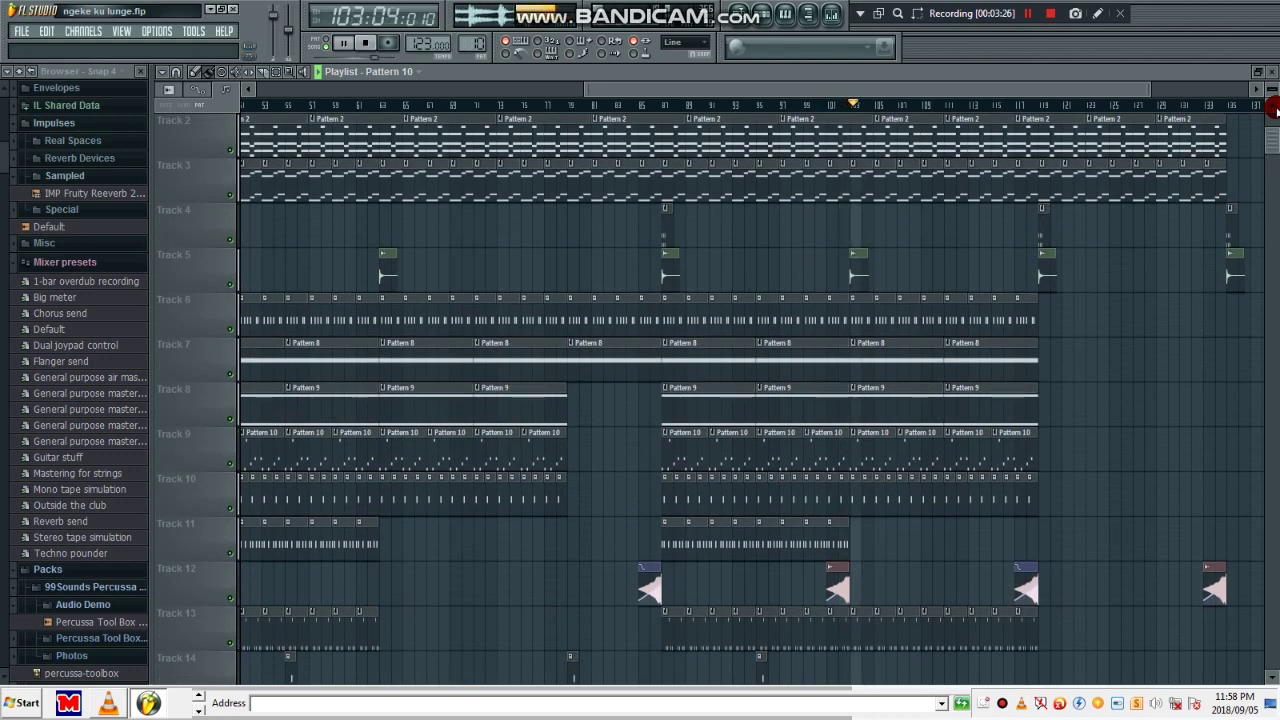
{"action": "left_click", "coordinate": [1275, 110]}
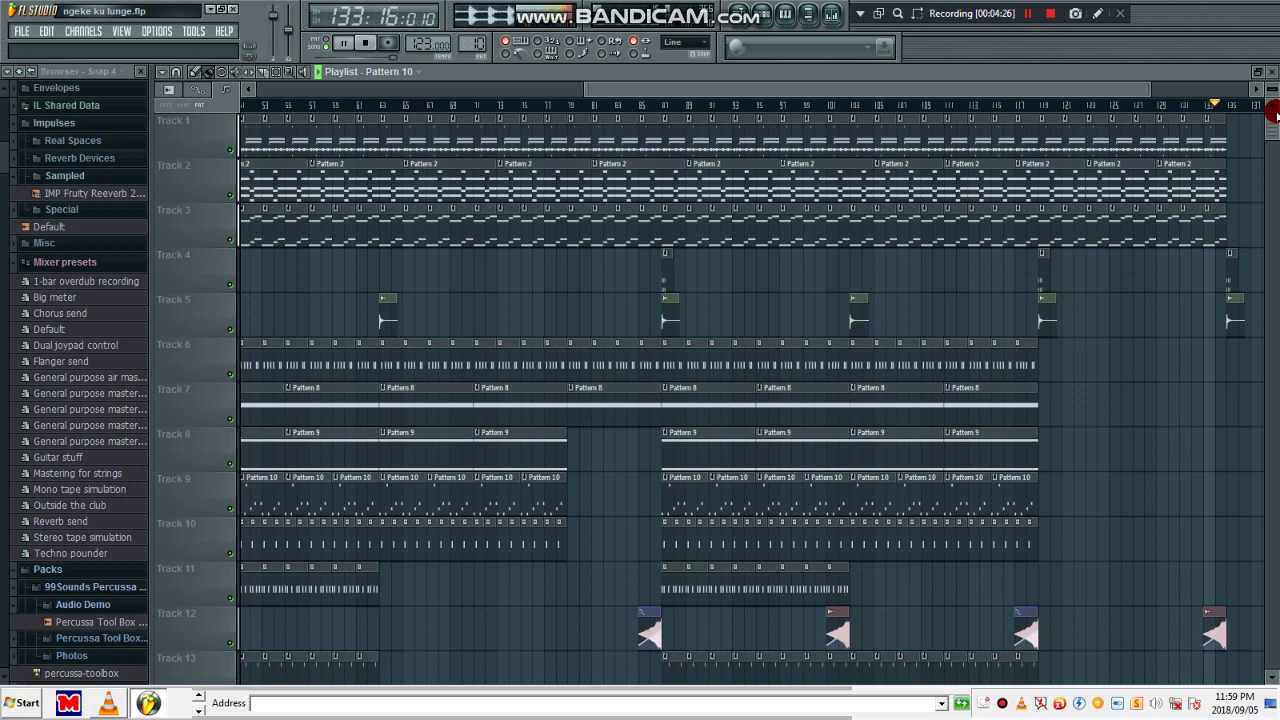
{"action": "left_click", "coordinate": [1031, 13]}
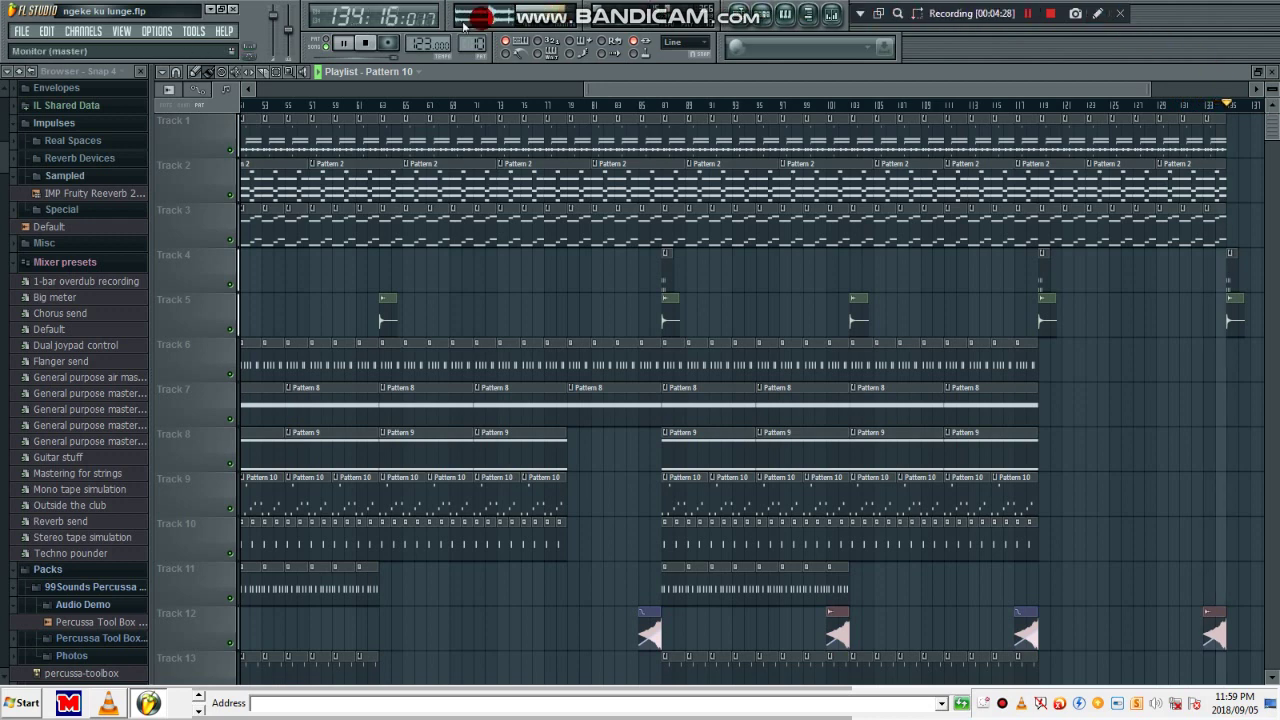
{"action": "left_click", "coordinate": [366, 43]}
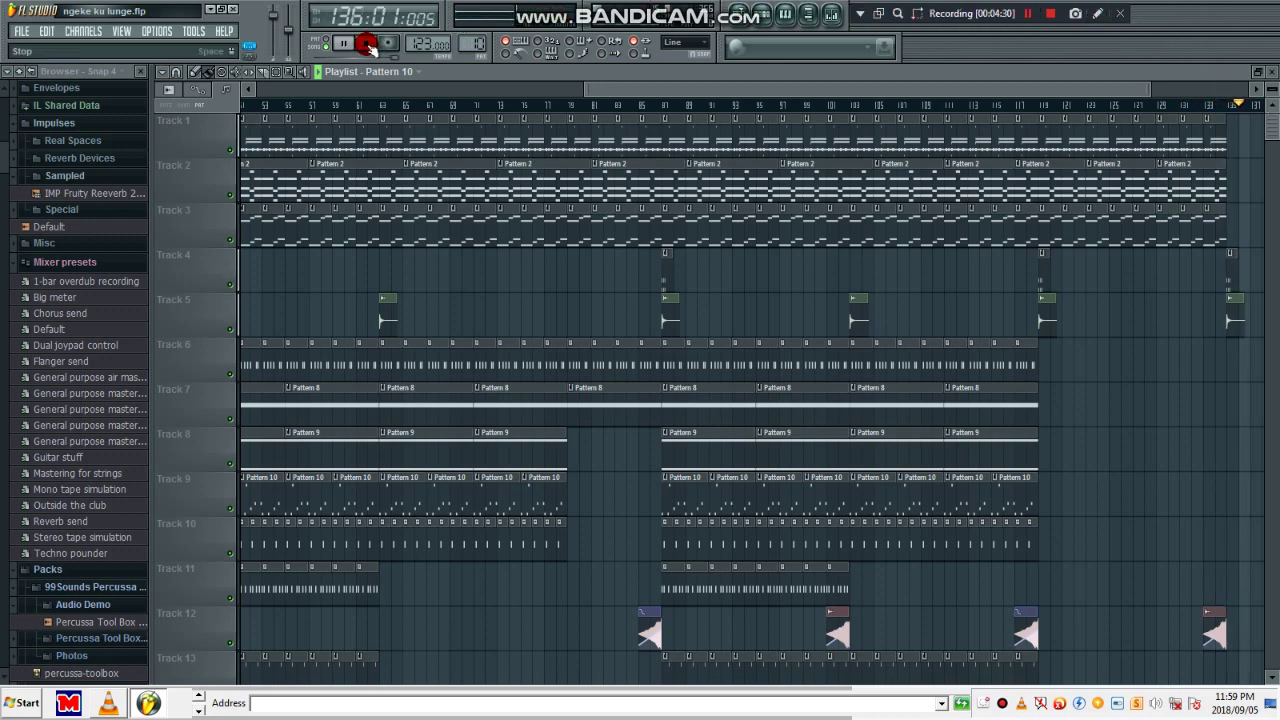
{"action": "left_click", "coordinate": [366, 43]}
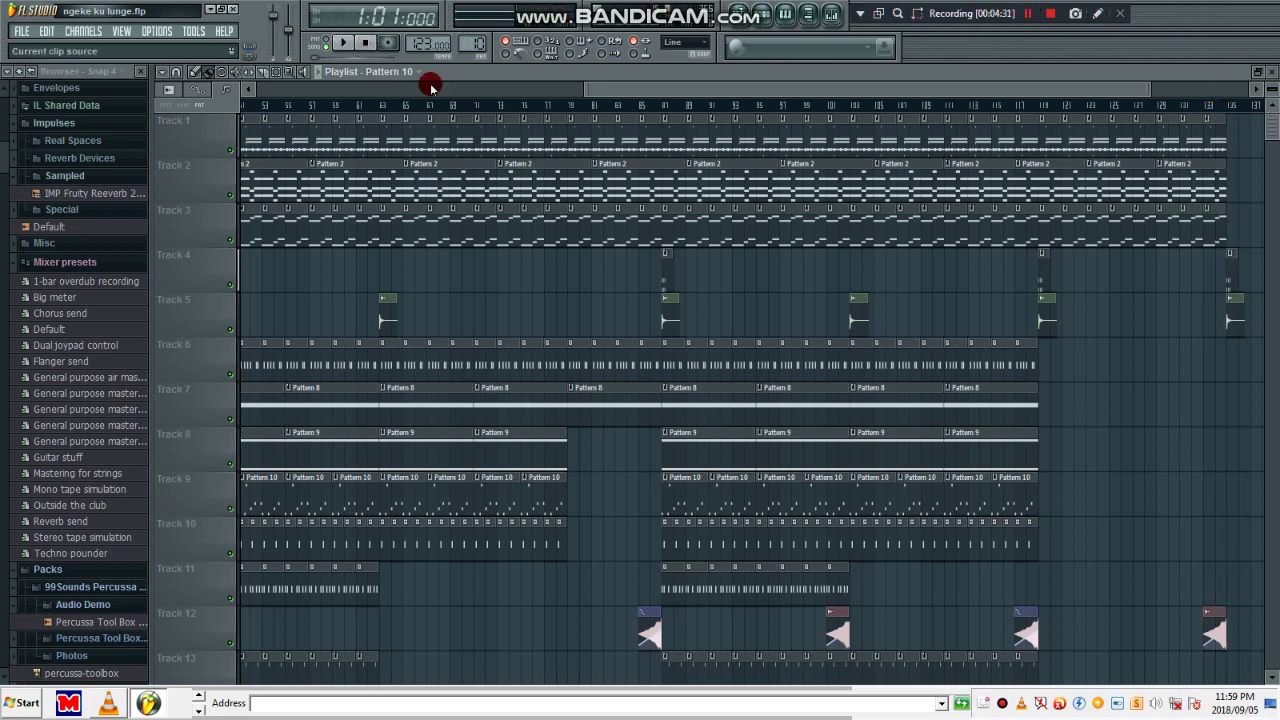
- Show the channel rack for Pattern 1 and play the pattern to review its drum channels
{"action": "left_click", "coordinate": [762, 14]}
{"action": "left_click", "coordinate": [662, 104]}
{"action": "left_click", "coordinate": [640, 112]}
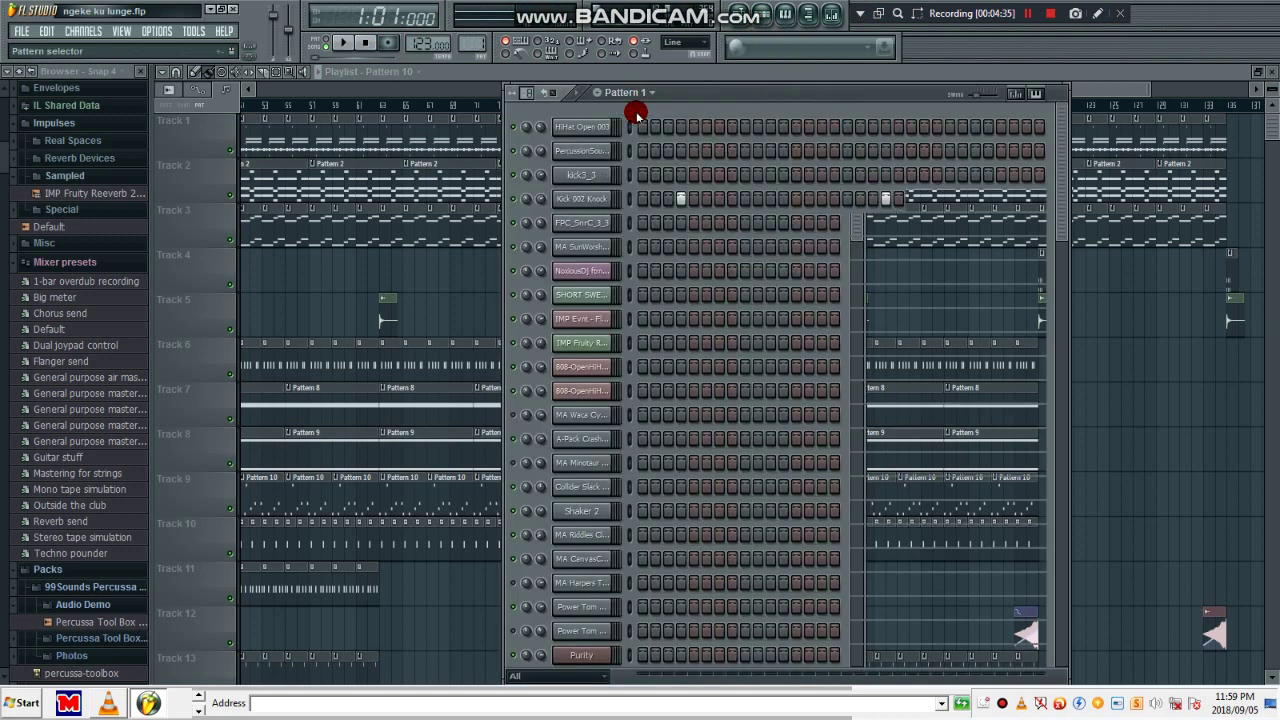
{"action": "left_click", "coordinate": [680, 198]}
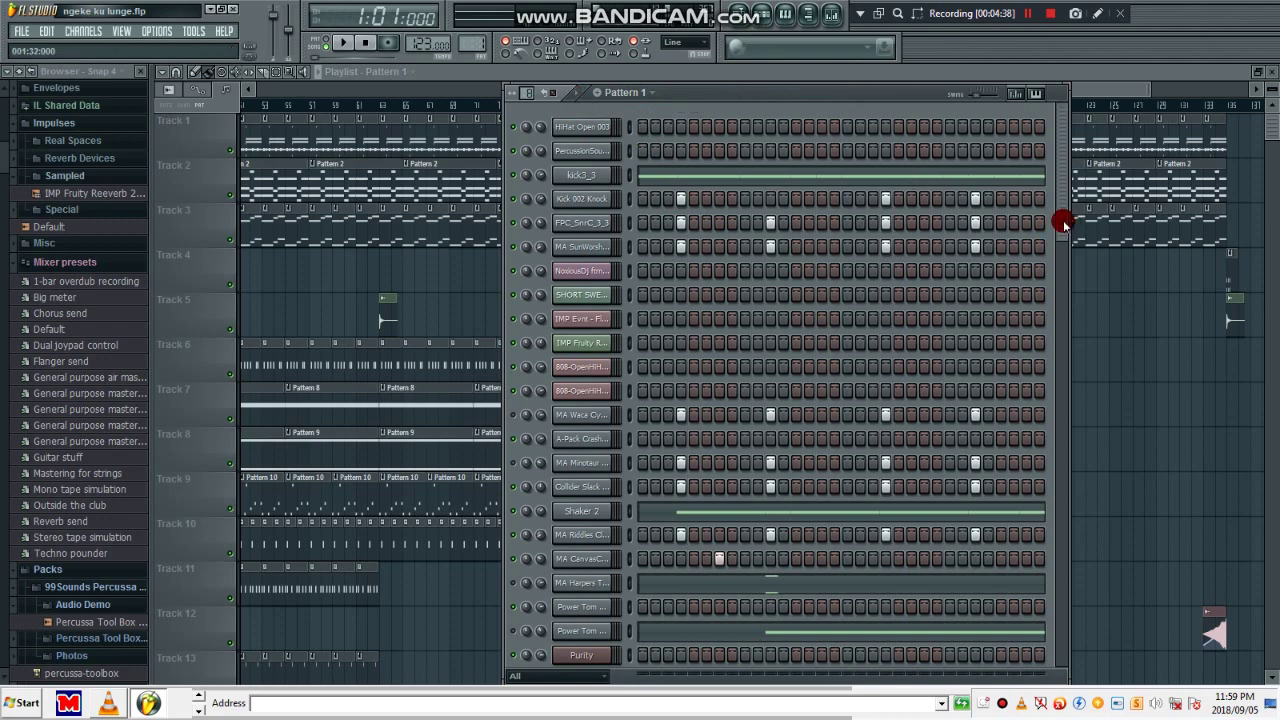
{"action": "left_click_drag", "start_coordinate": [1063, 224], "coordinate": [1034, 197]}
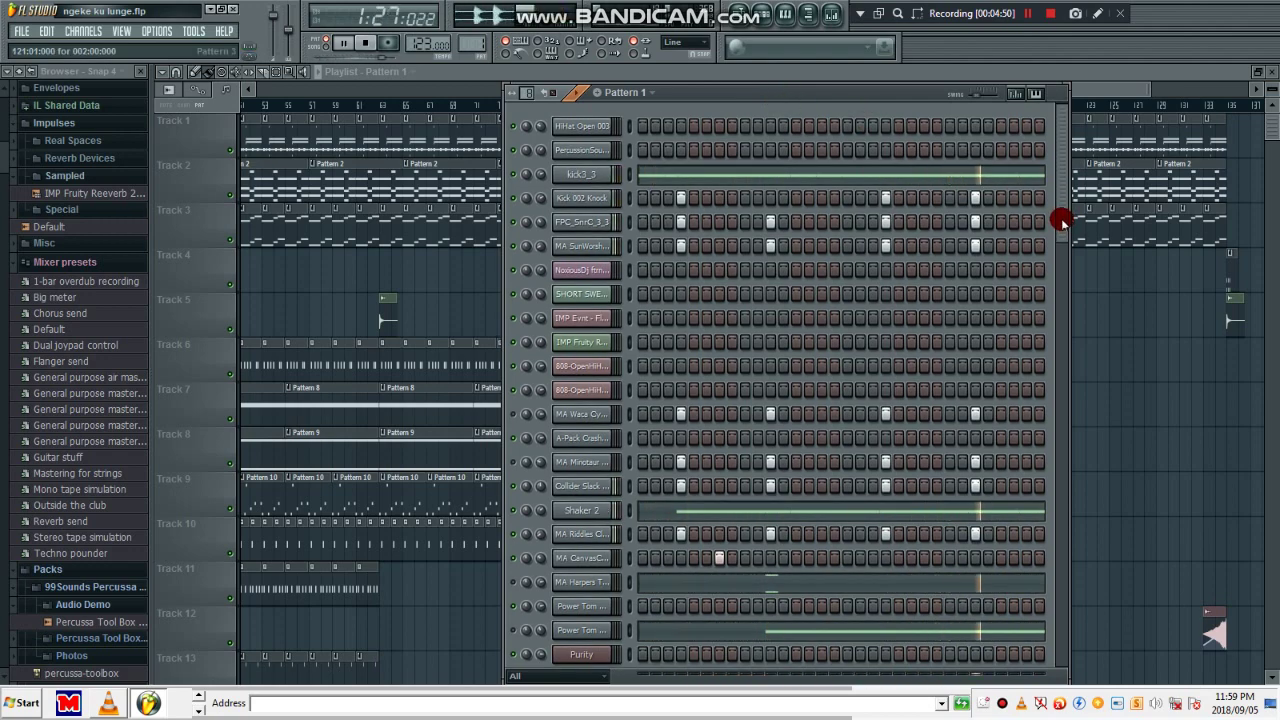
{"action": "mouse_move", "coordinate": [1062, 222]}
{"action": "left_mouse_down"}
{"action": "mouse_move", "coordinate": [1071, 289]}
{"action": "mouse_move", "coordinate": [1063, 226]}
{"action": "left_mouse_up"}
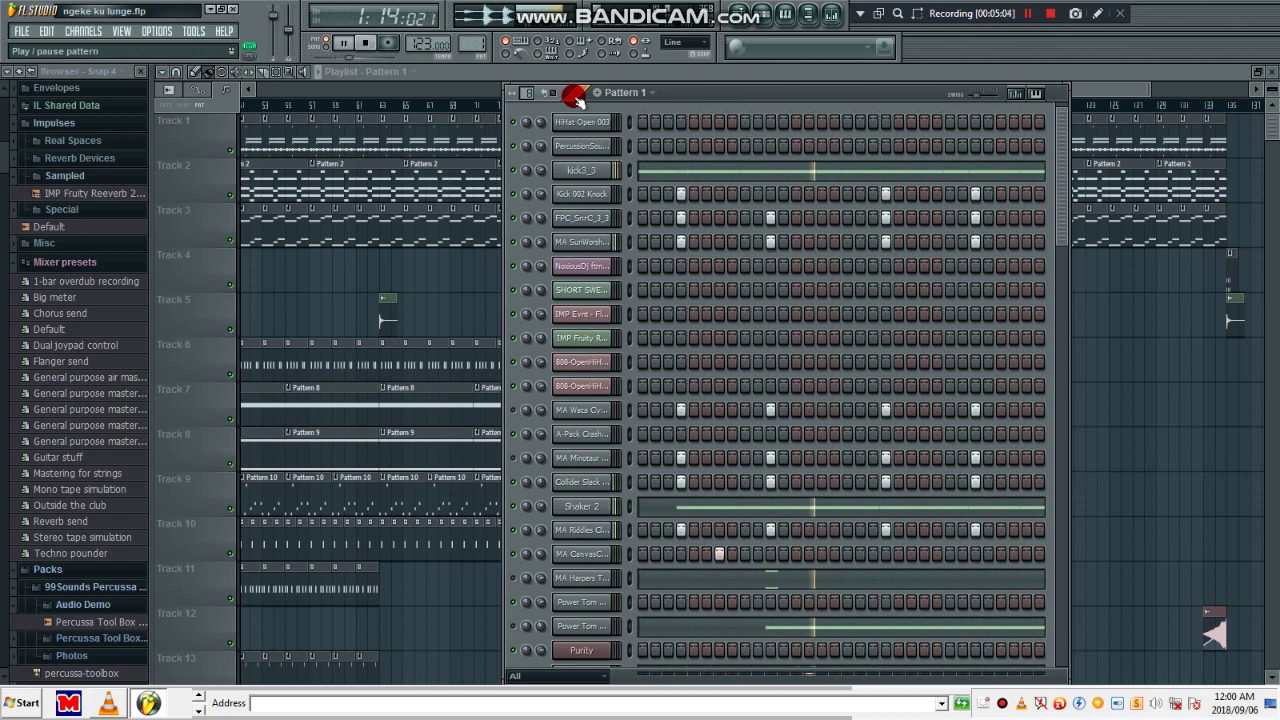
- Switch to Pattern 2 and view the full chord progression of Purity #3 in the piano roll
{"action": "left_click", "coordinate": [682, 97]}
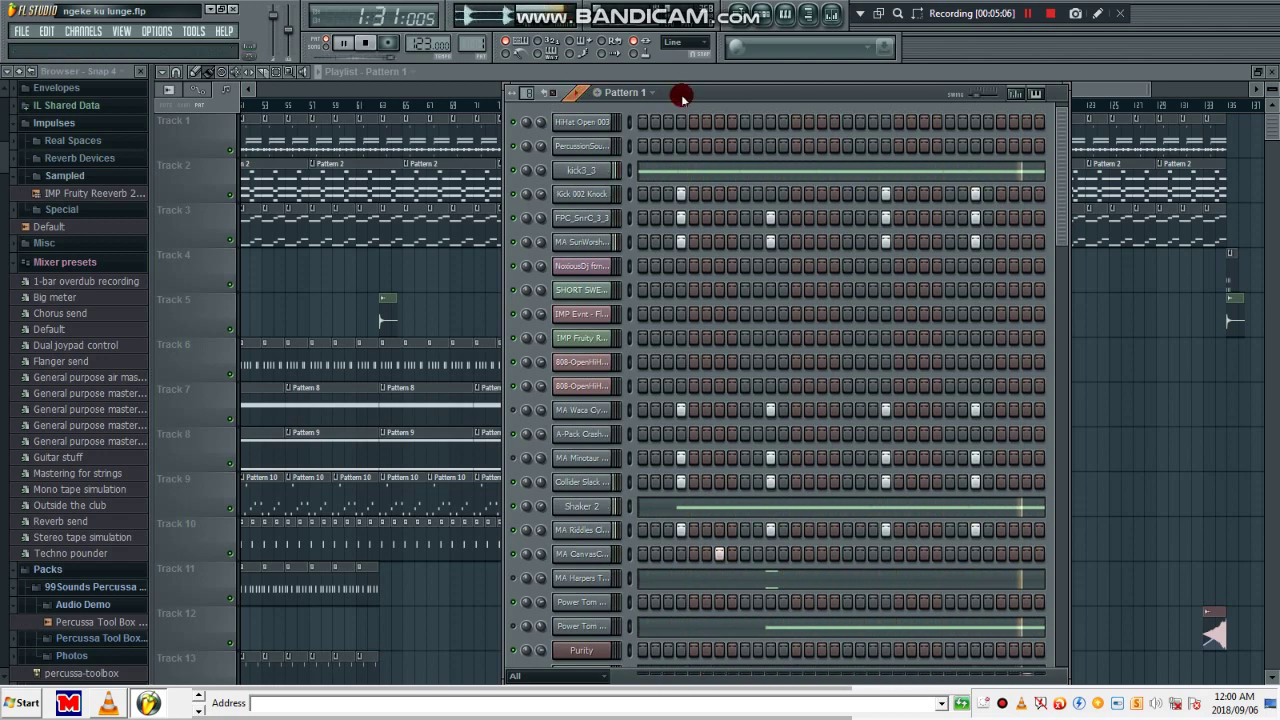
{"action": "key", "text": "KP_Add"}
{"action": "left_click_drag", "start_coordinate": [856, 192], "coordinate": [849, 500]}
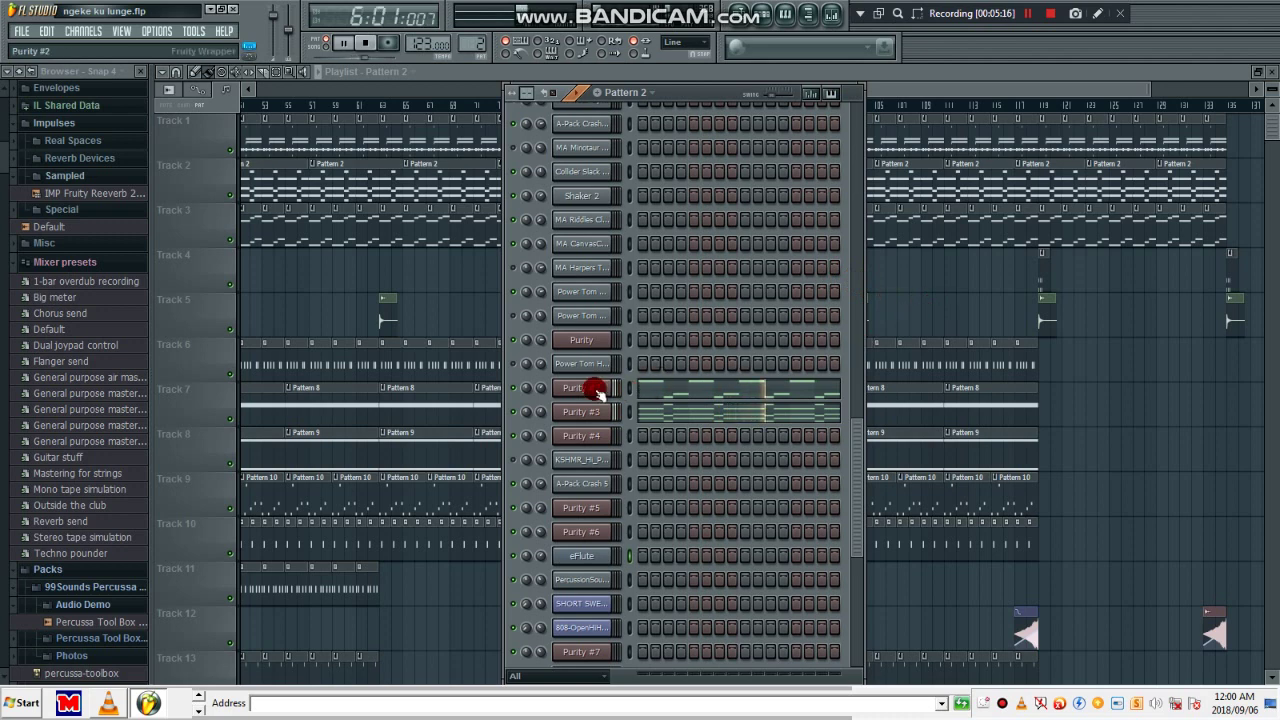
{"action": "left_click", "coordinate": [660, 413]}
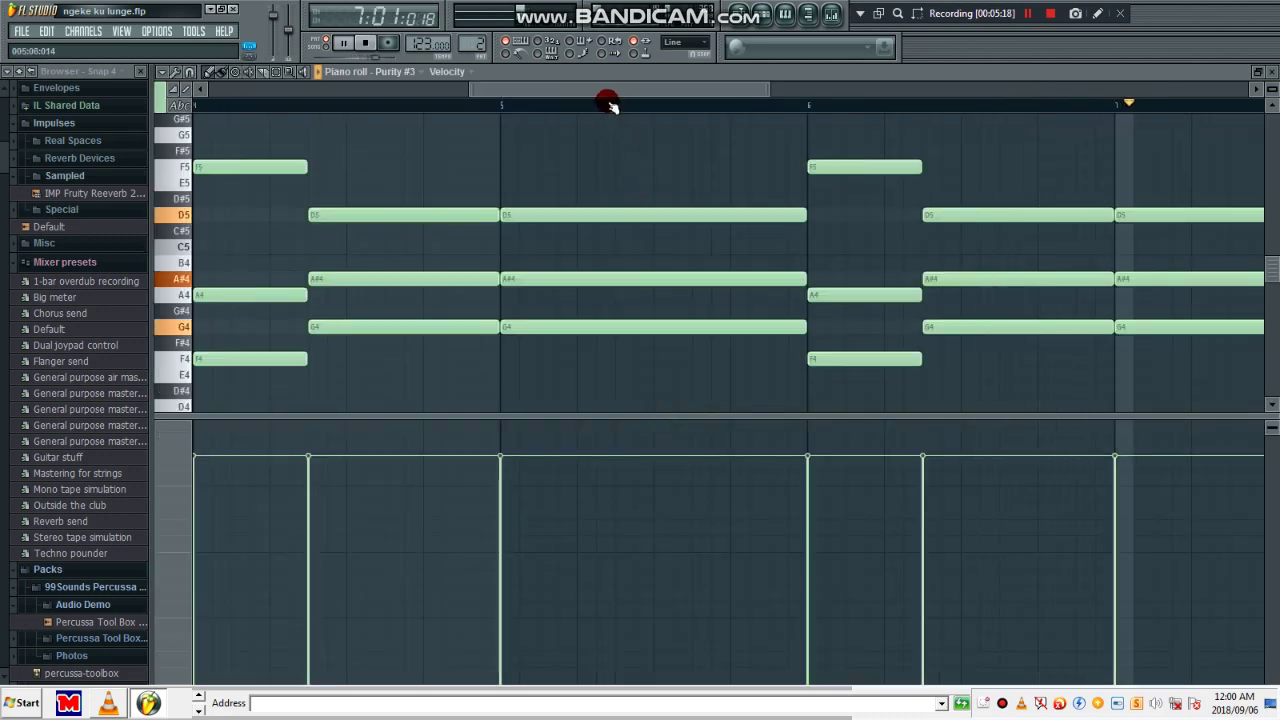
{"action": "scroll", "coordinate": [609, 105], "scroll_direction": "down", "scroll_amount": 2}
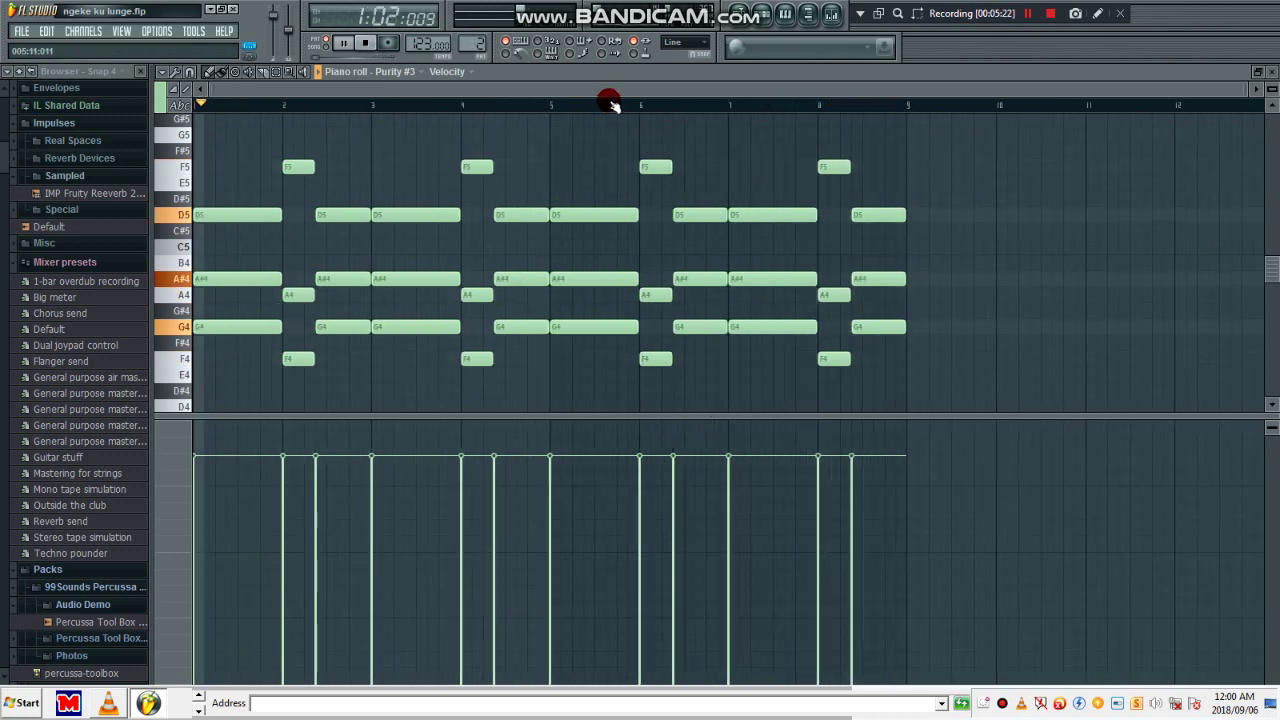
- View the full melody of Purity #2 in the piano roll and open the channel's plugin window
{"action": "left_click", "coordinate": [766, 18]}
{"action": "left_click", "coordinate": [659, 395]}
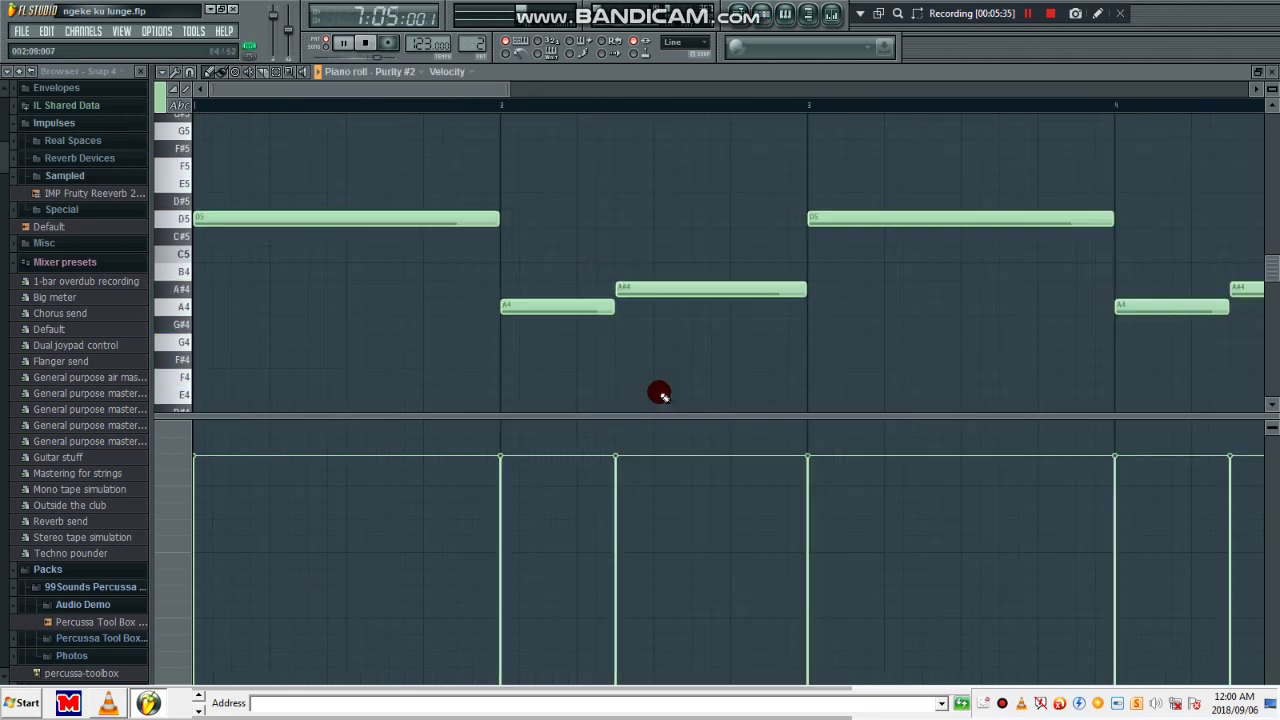
{"action": "scroll", "coordinate": [588, 110], "scroll_direction": "down", "scroll_amount": 6}
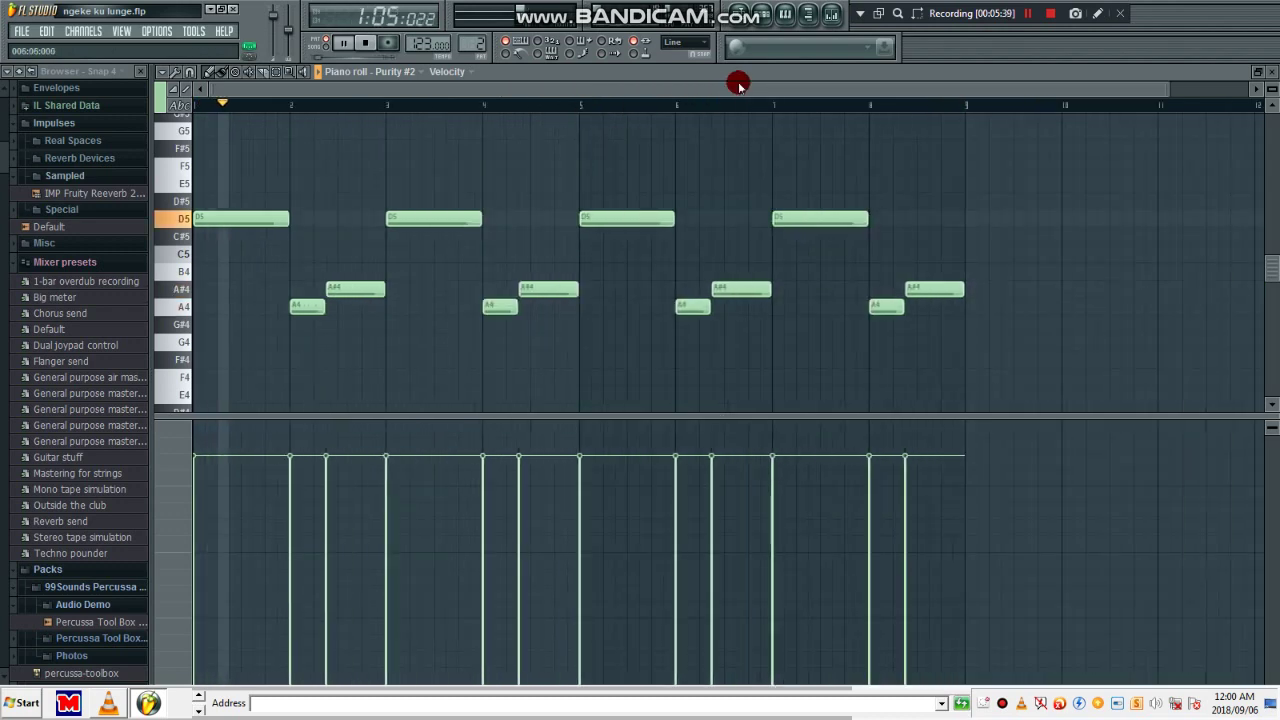
{"action": "left_click", "coordinate": [766, 14]}
{"action": "left_click", "coordinate": [593, 395]}
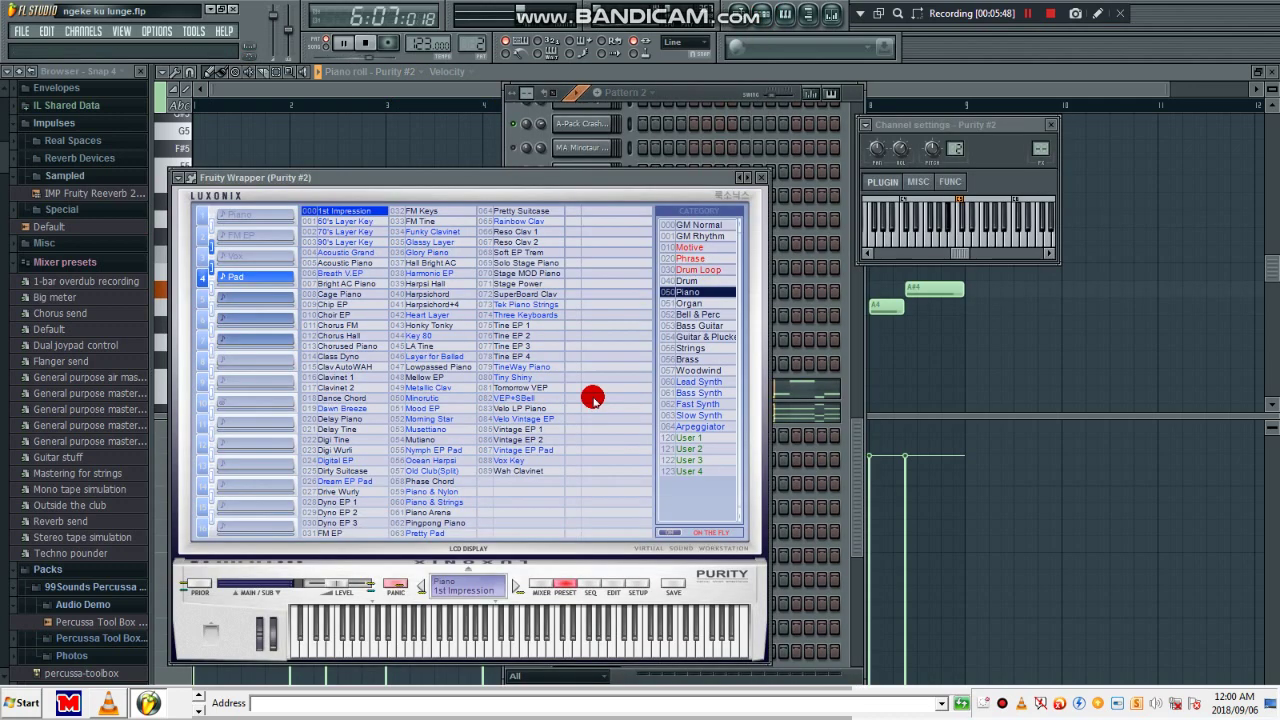
- Review the Pad layer of Purity #2, and open the plugin window of Purity #3 with its preset list shown
{"action": "left_click_drag", "start_coordinate": [224, 281], "coordinate": [277, 277]}
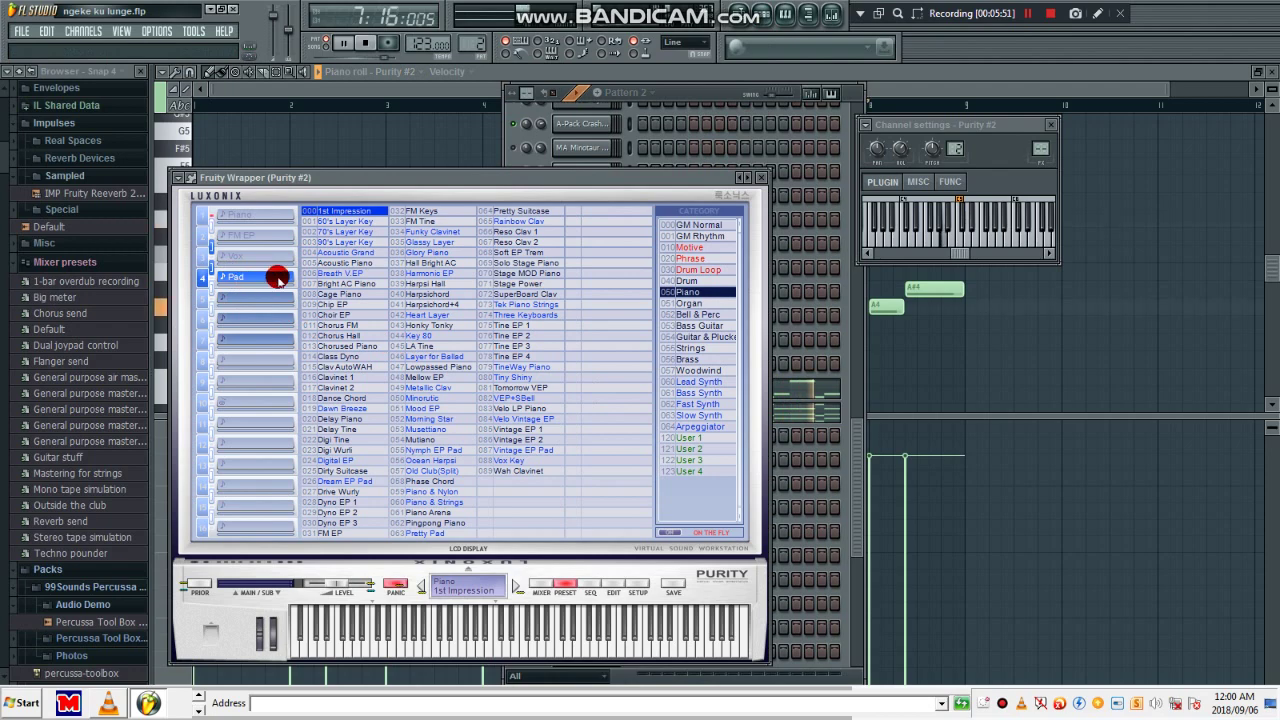
{"action": "left_click", "coordinate": [697, 93]}
{"action": "left_click", "coordinate": [571, 423]}
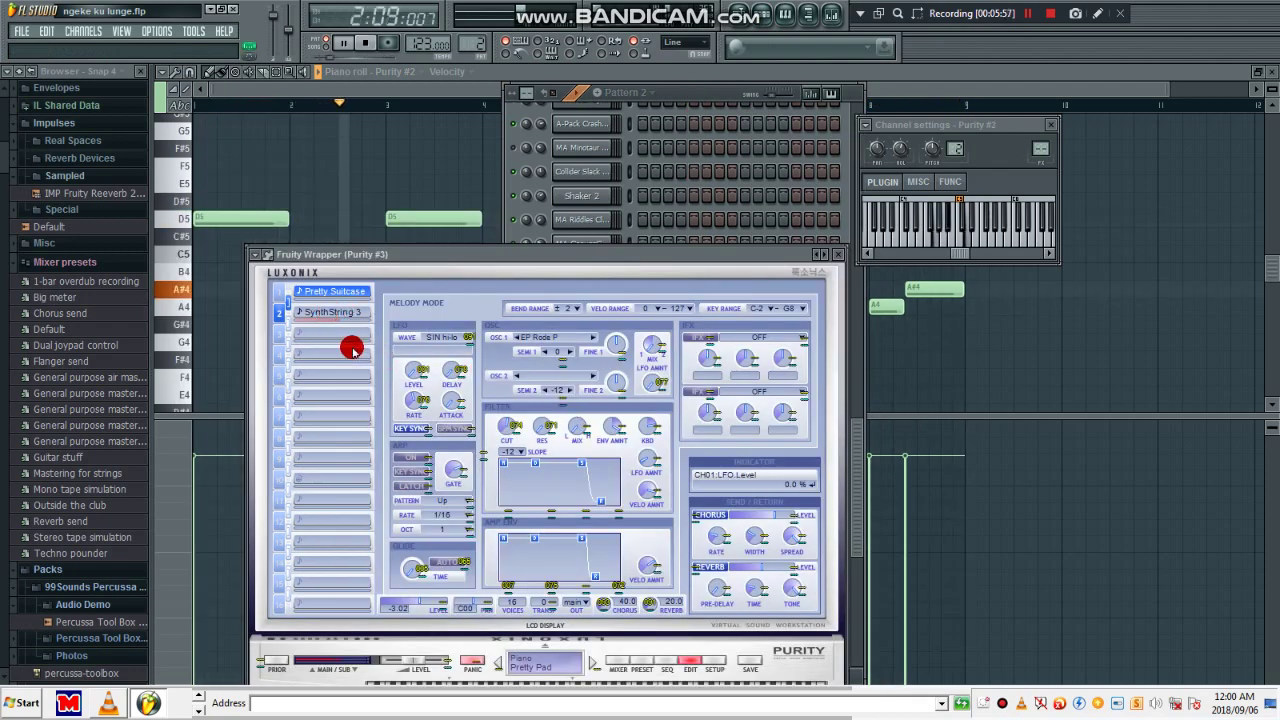
{"action": "left_click", "coordinate": [620, 616]}
{"action": "left_click", "coordinate": [640, 664]}
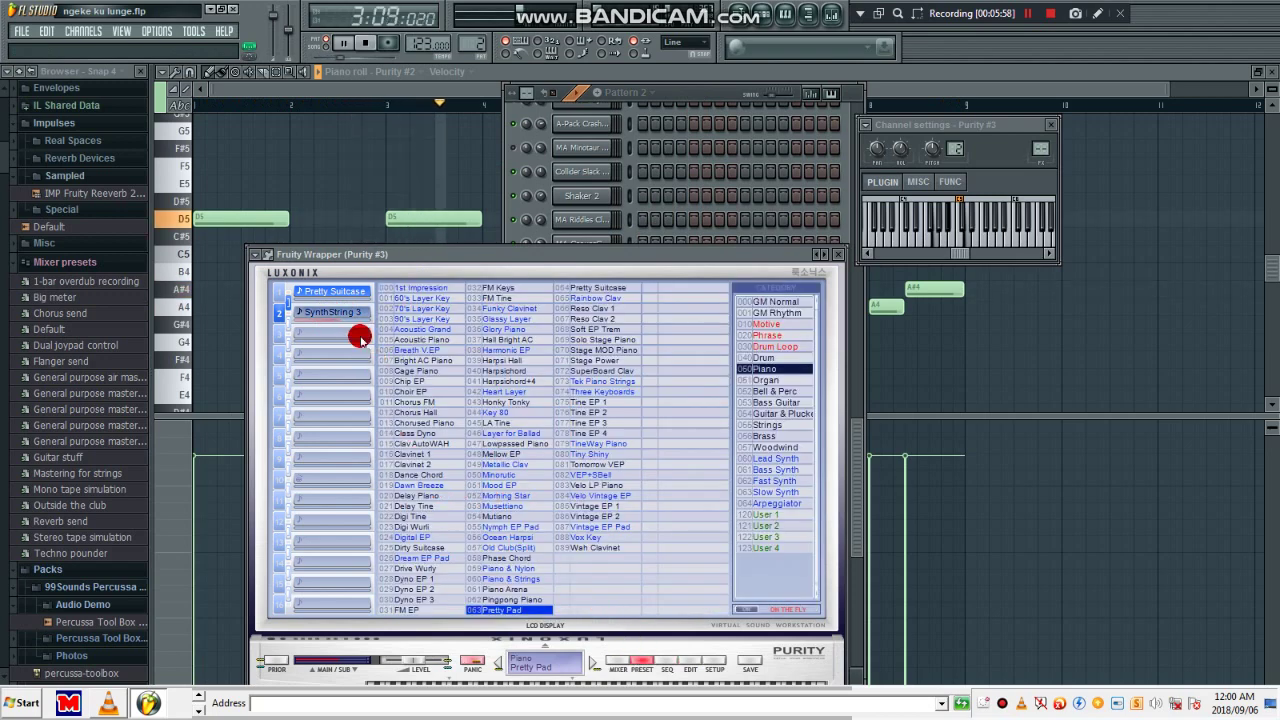
- Switch to Pattern 3 and view the full note sequence of Purity #4 in the piano roll
{"action": "left_click", "coordinate": [685, 95]}
{"action": "key", "text": "KP_Add"}
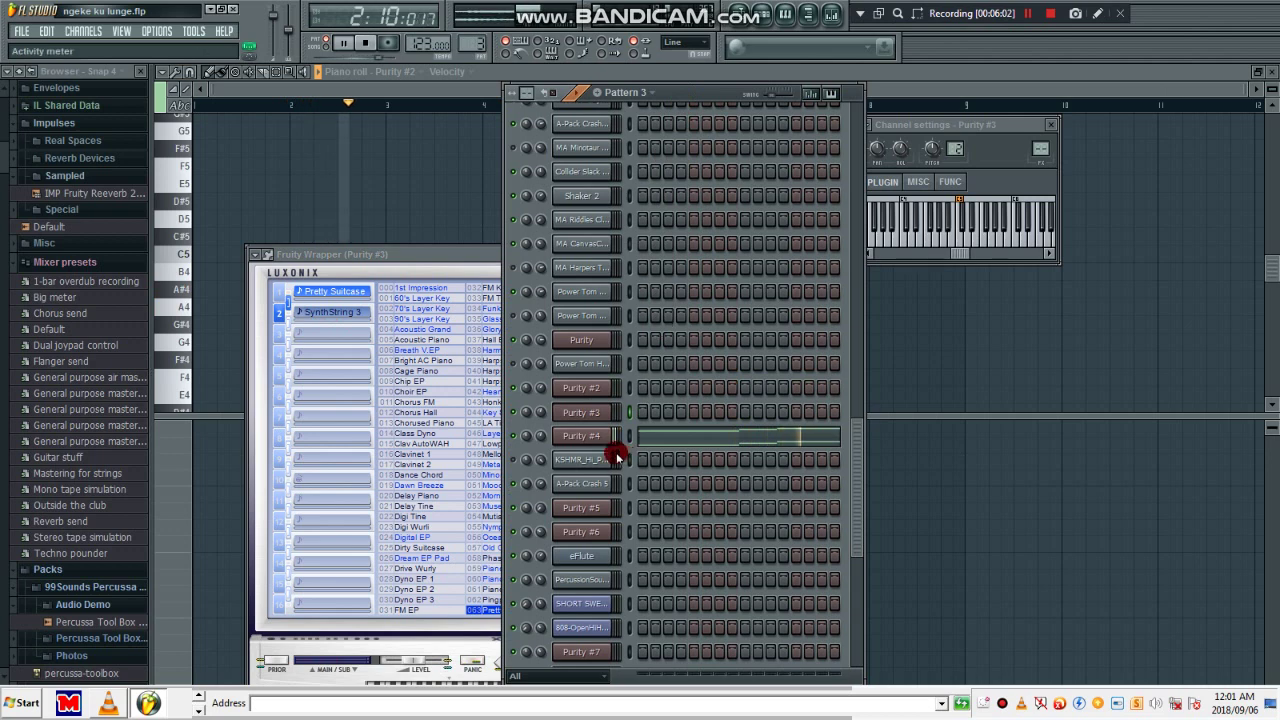
{"action": "left_click", "coordinate": [652, 442]}
{"action": "left_click_drag", "start_coordinate": [586, 114], "coordinate": [585, 112]}
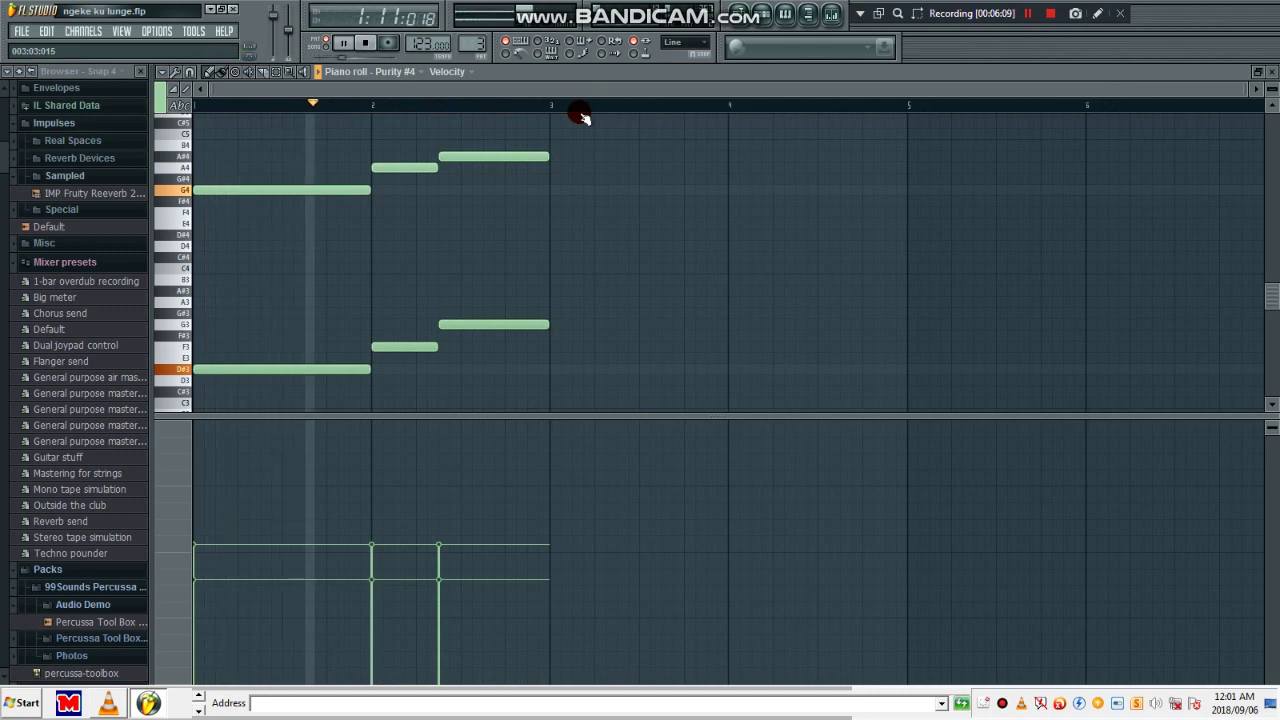
- Open the Purity #4 plugin window from the channel rack and point out its Basic Sine Pad preset
{"action": "key", "text": "F6"}
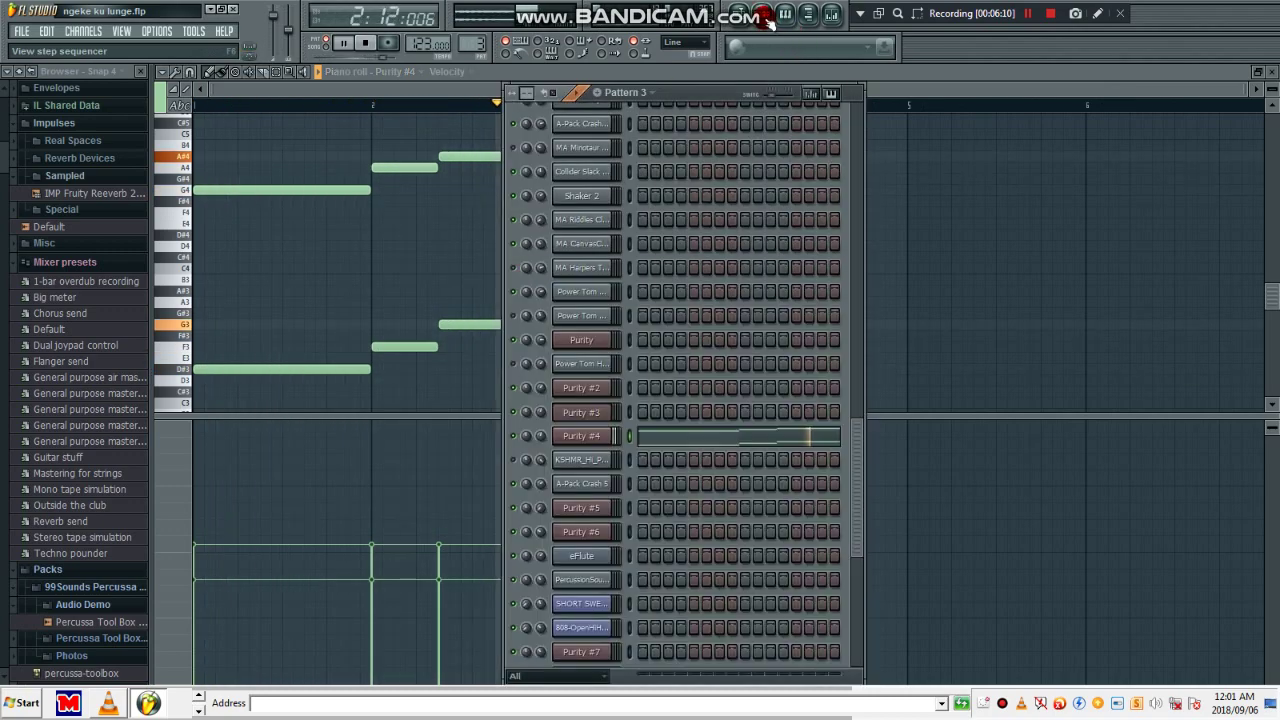
{"action": "left_click", "coordinate": [578, 440]}
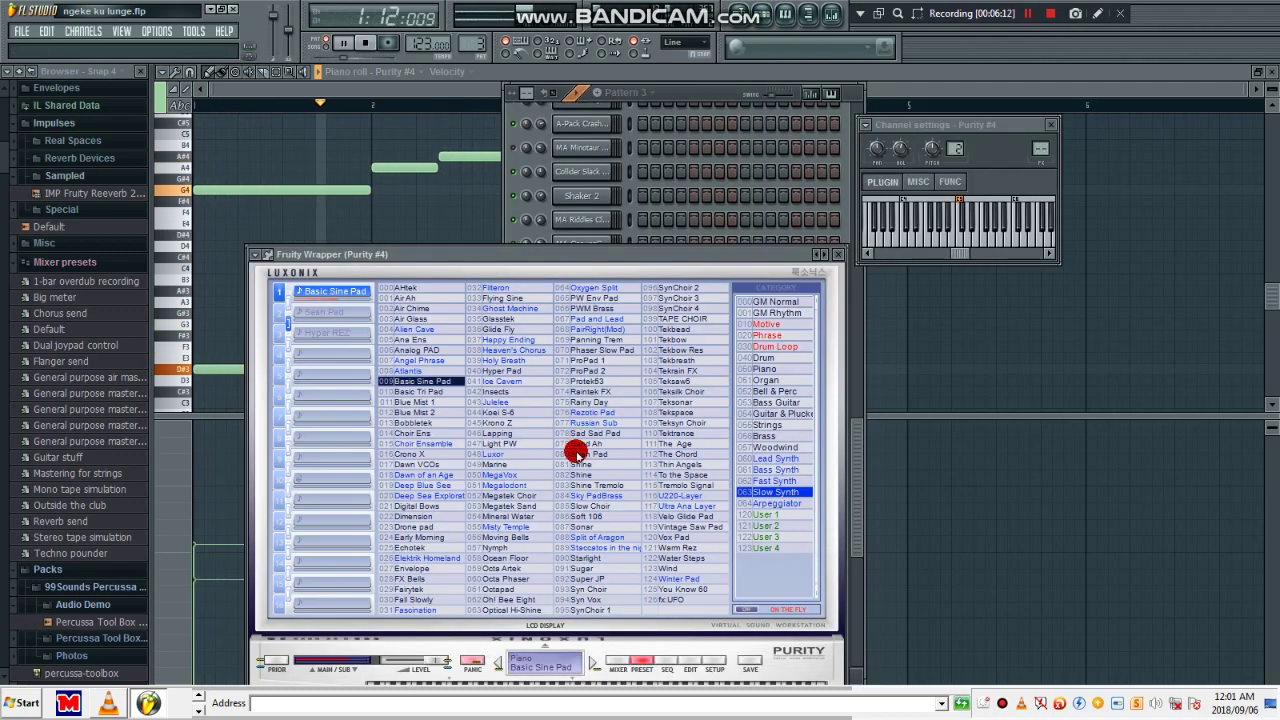
{"action": "left_click", "coordinate": [392, 382]}
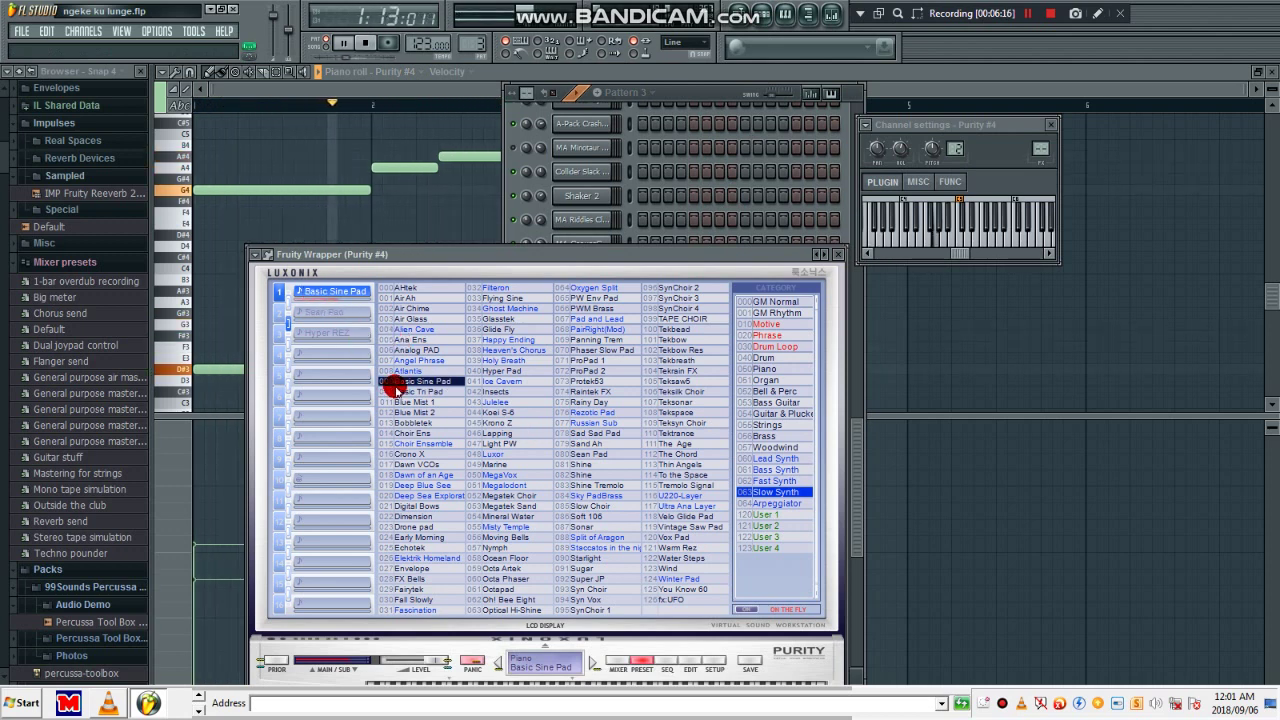
- Step through the patterns to Pattern 6 and view the notes of its A-Pack Crash channel in the piano roll
{"action": "left_click", "coordinate": [672, 93]}
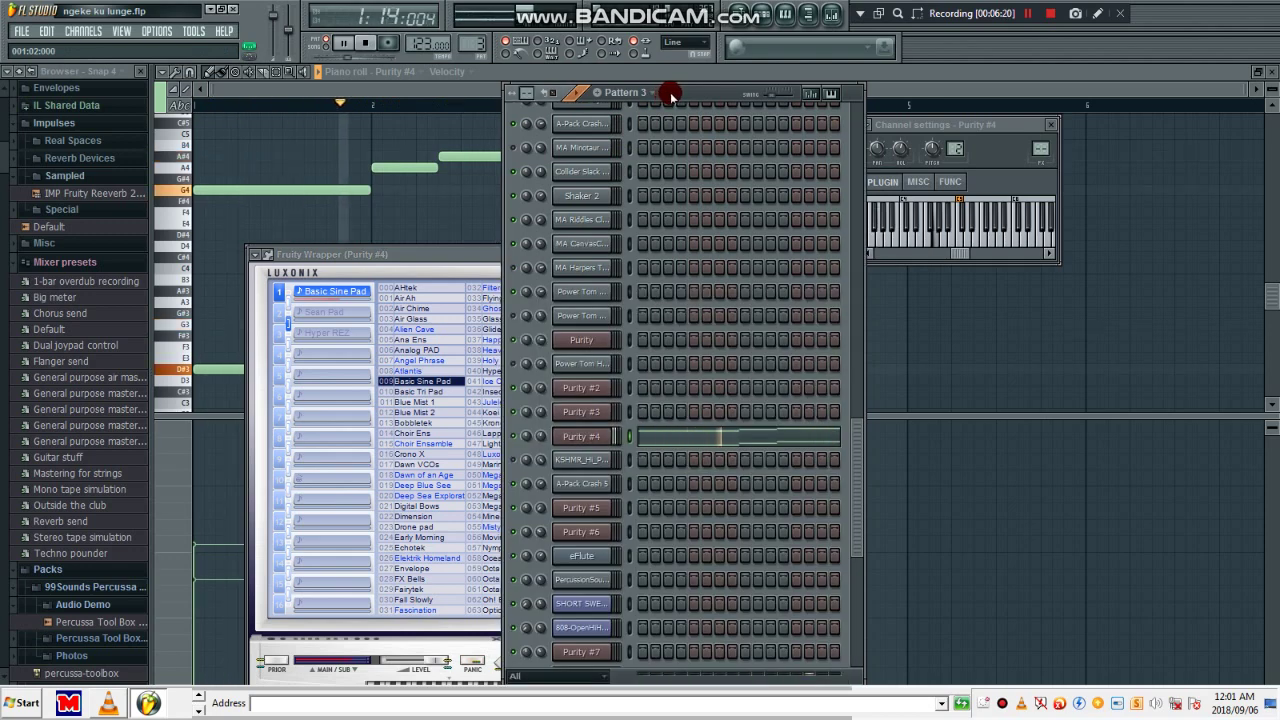
{"action": "scroll", "coordinate": [672, 94], "scroll_direction": "down", "scroll_amount": 1}
{"action": "scroll", "coordinate": [722, 330], "scroll_direction": "down", "scroll_amount": 1}
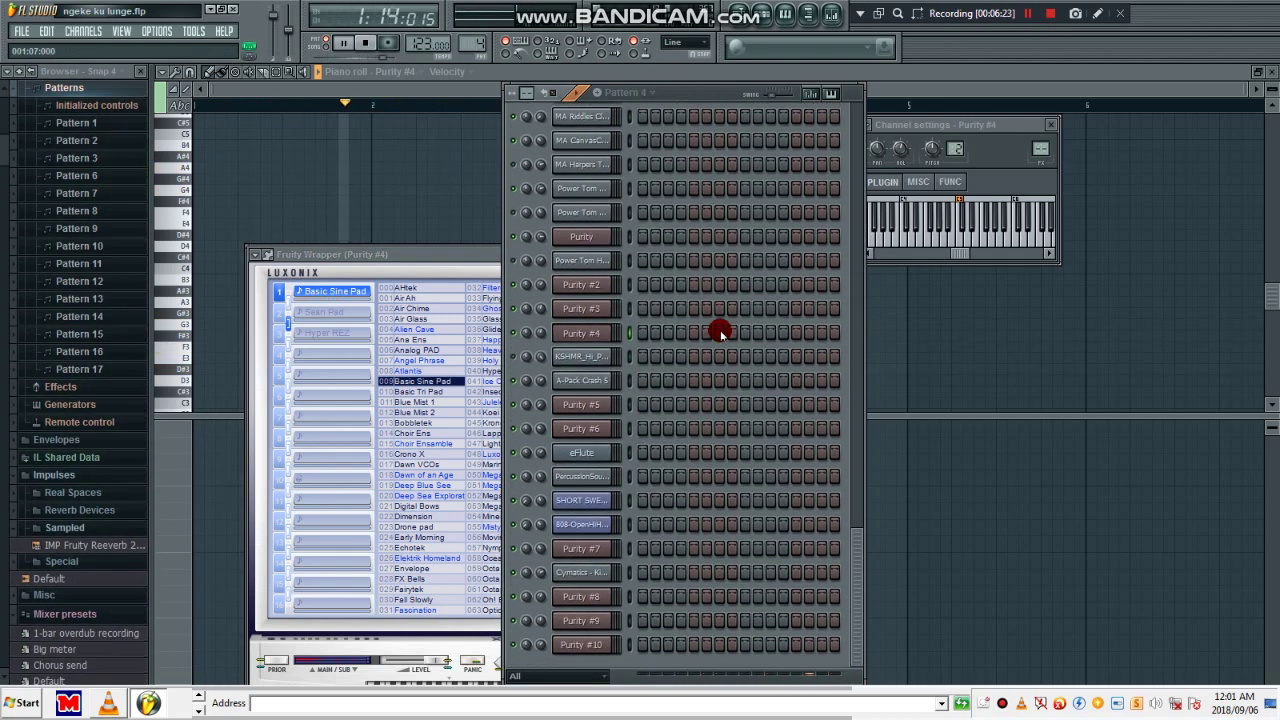
{"action": "scroll", "coordinate": [674, 171], "scroll_direction": "up", "scroll_amount": 5}
{"action": "scroll", "coordinate": [678, 92], "scroll_direction": "down", "scroll_amount": 1}
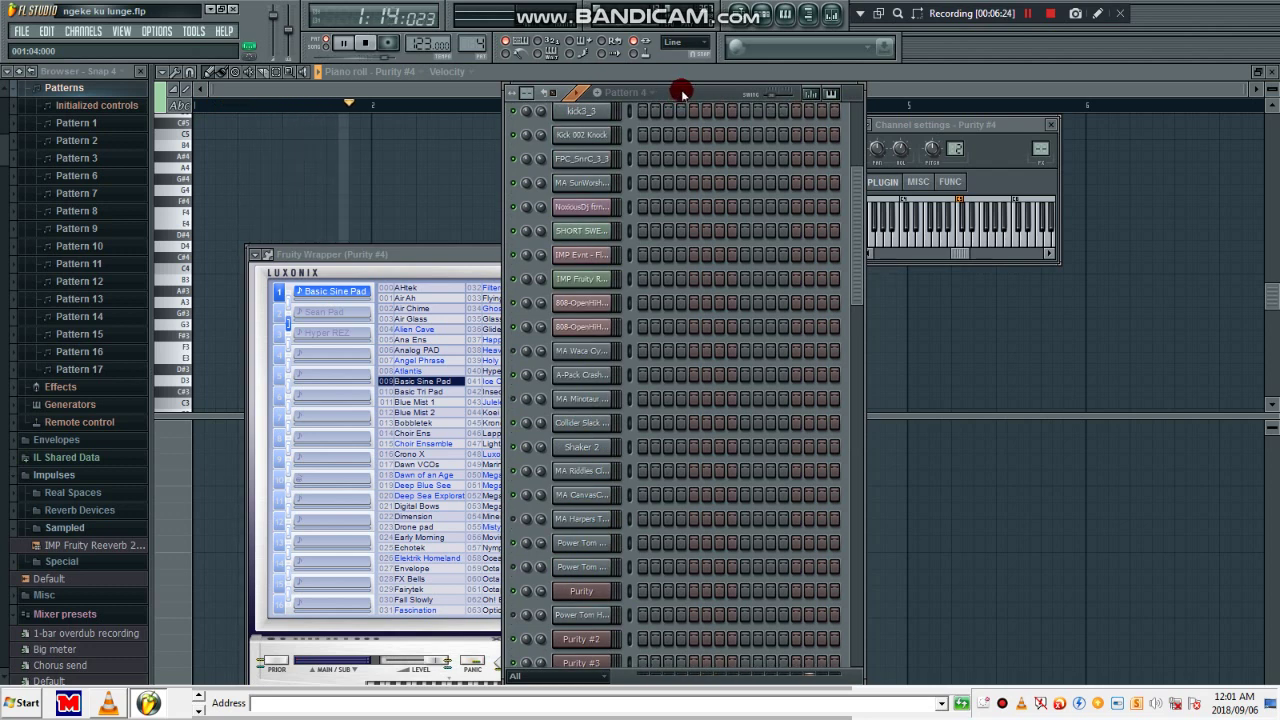
{"action": "scroll", "coordinate": [680, 92], "scroll_direction": "down", "scroll_amount": 1}
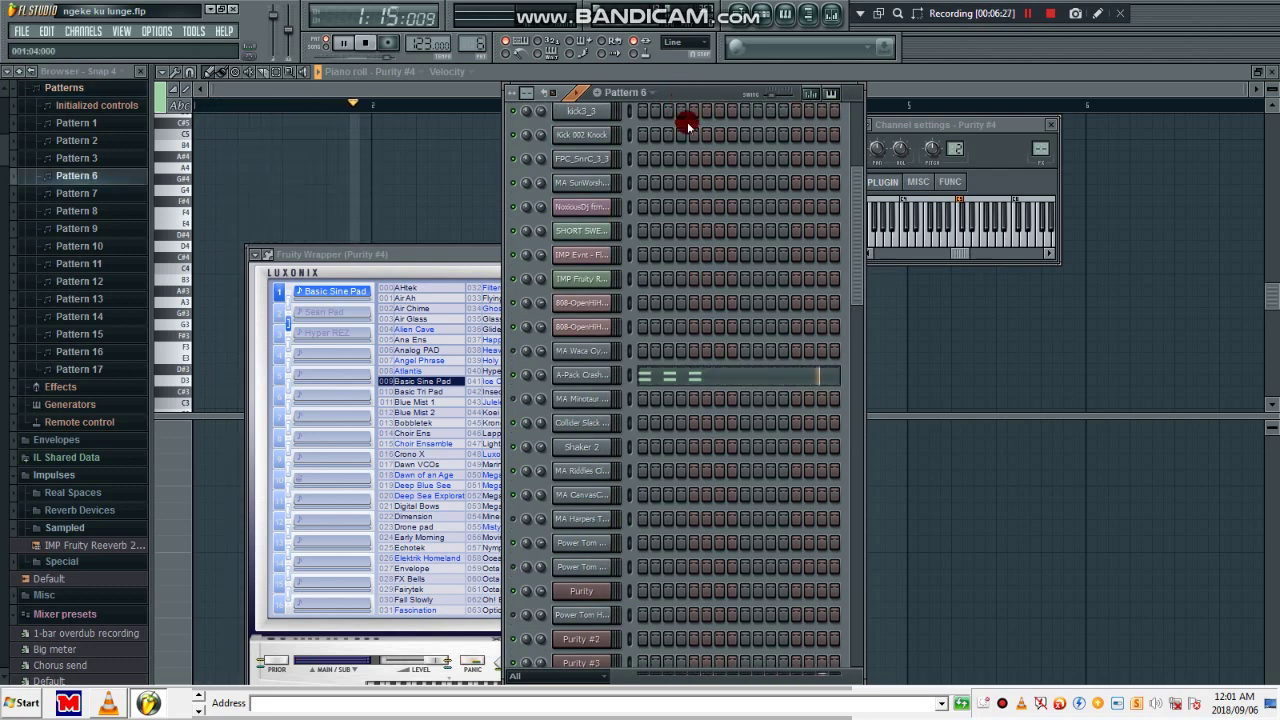
{"action": "left_click", "coordinate": [716, 373]}
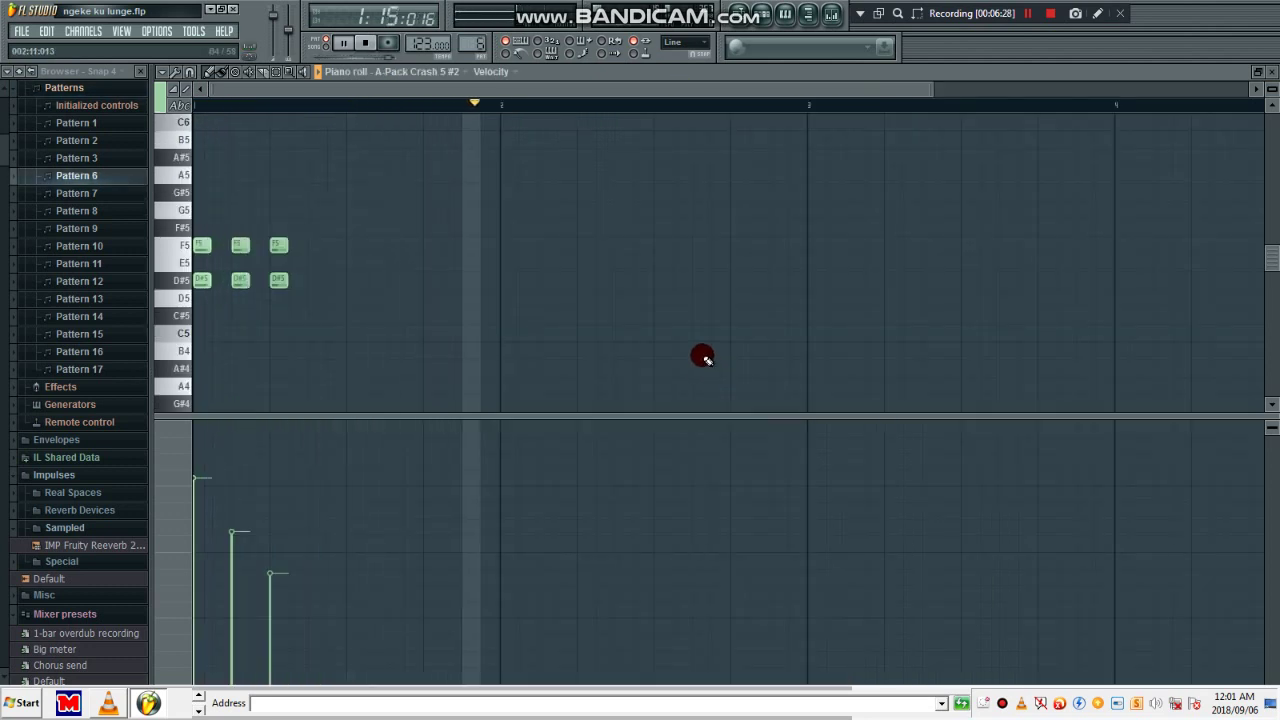
- Show the channel rack for Pattern 7 and review its percussion steps
{"action": "left_click", "coordinate": [765, 18]}
{"action": "scroll", "coordinate": [694, 88], "scroll_direction": "down", "scroll_amount": 1}
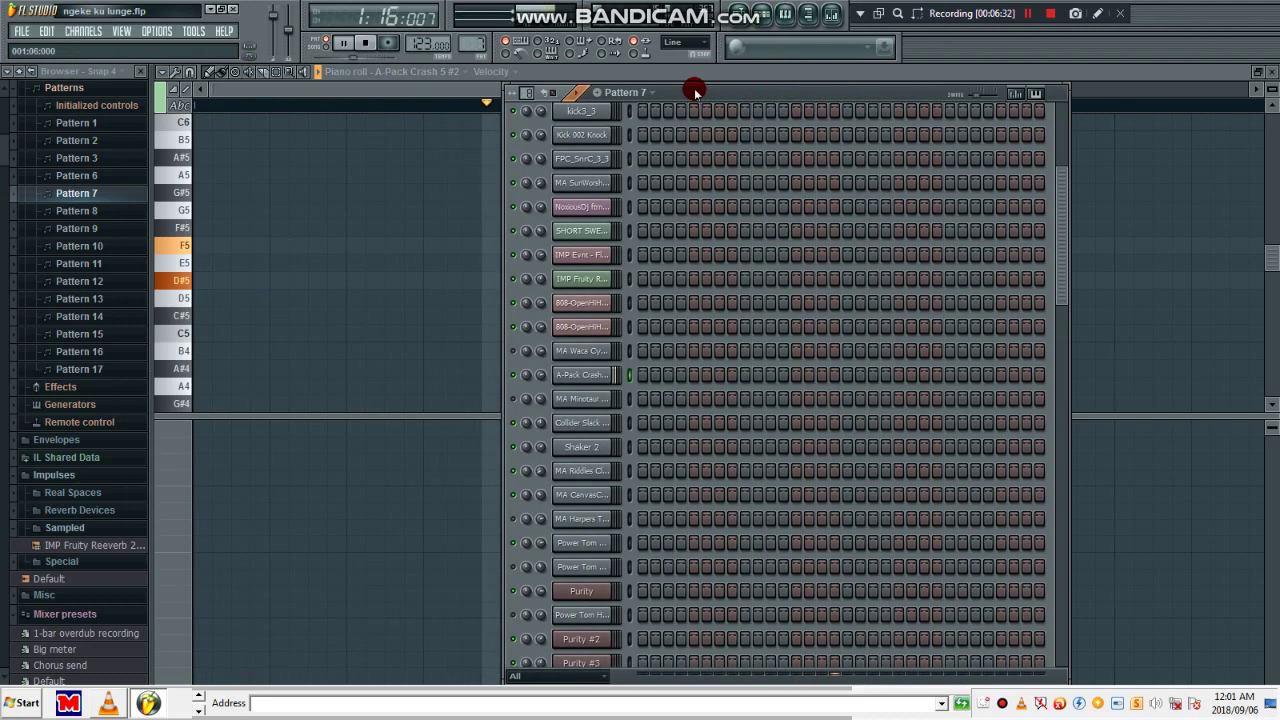
{"action": "scroll", "coordinate": [727, 278], "scroll_direction": "up", "scroll_amount": 2}
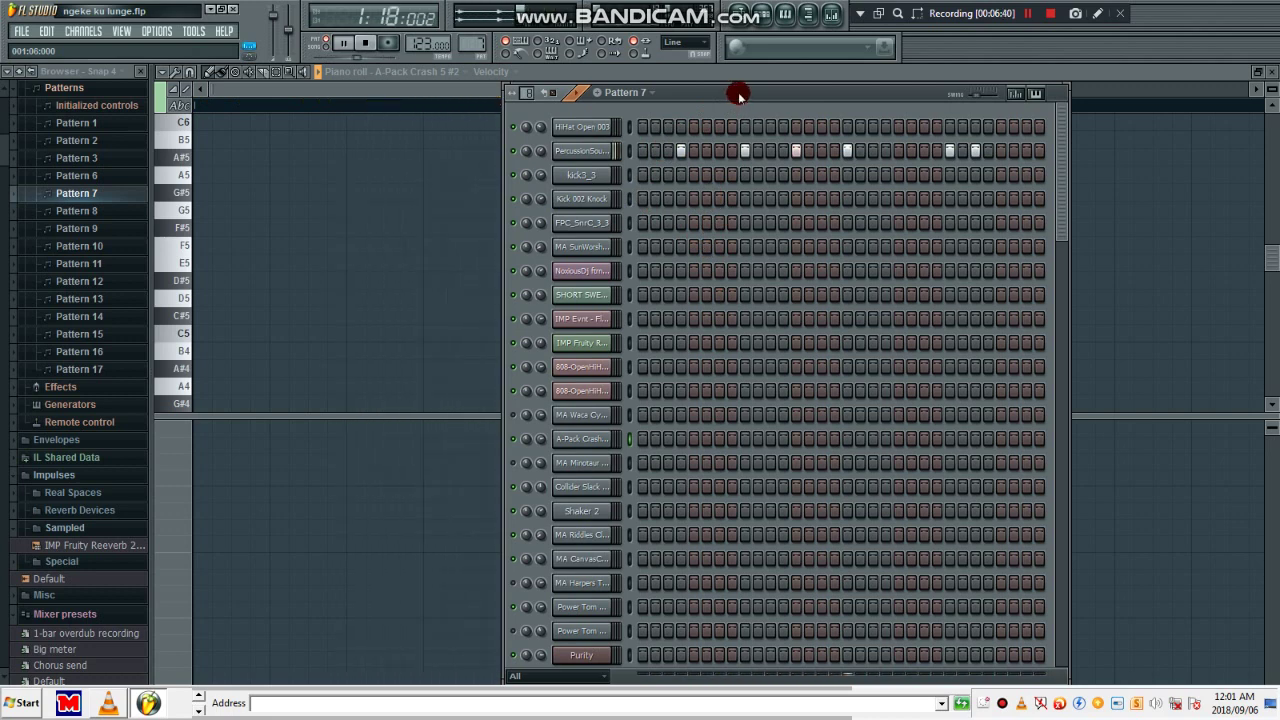
- Switch to Pattern 8, view the full Purity #5 note in the piano roll, and restart playback
{"action": "key", "text": "KP_Add"}
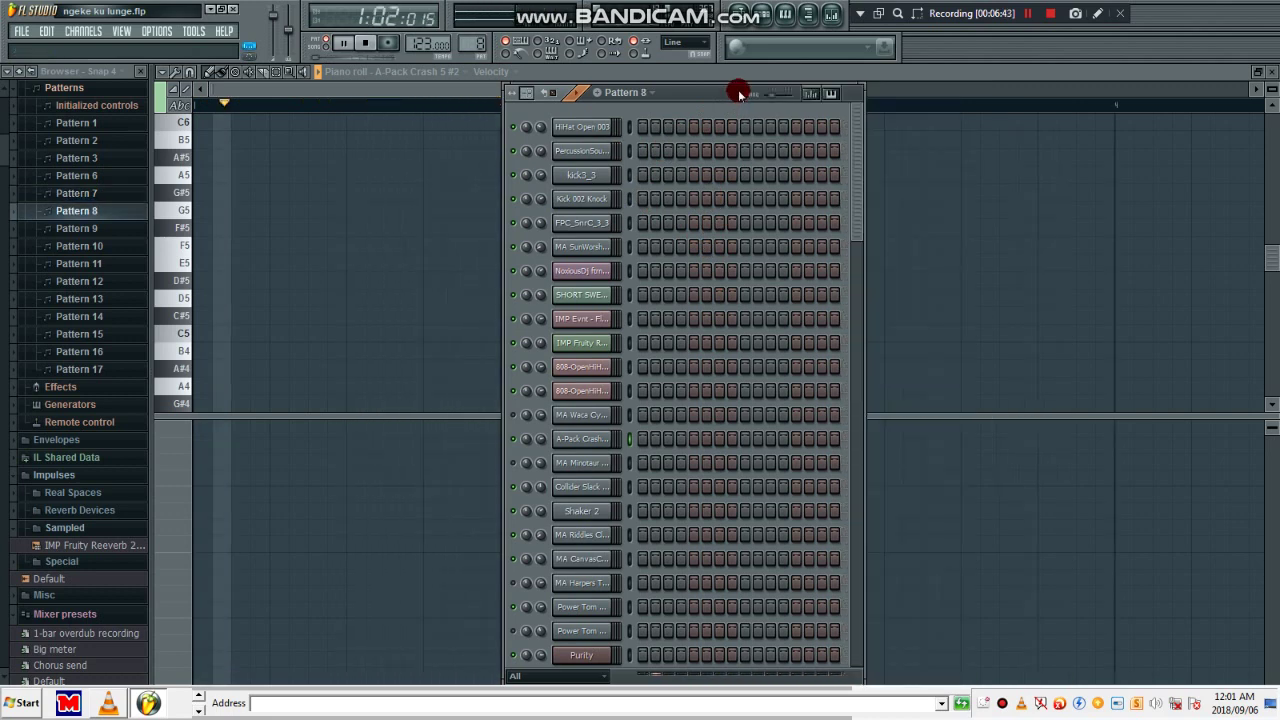
{"action": "scroll", "coordinate": [770, 248], "scroll_direction": "down", "scroll_amount": 5}
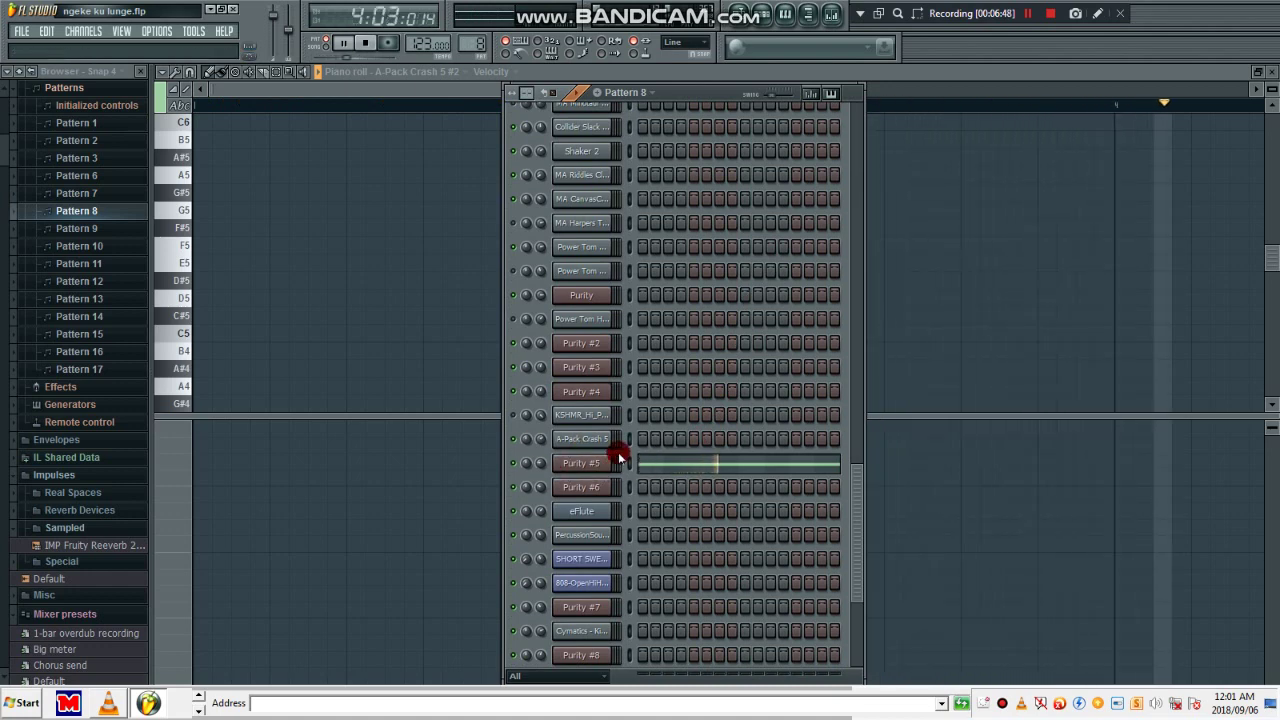
{"action": "left_click", "coordinate": [643, 463]}
{"action": "scroll", "coordinate": [352, 108], "scroll_direction": "down", "scroll_amount": 5}
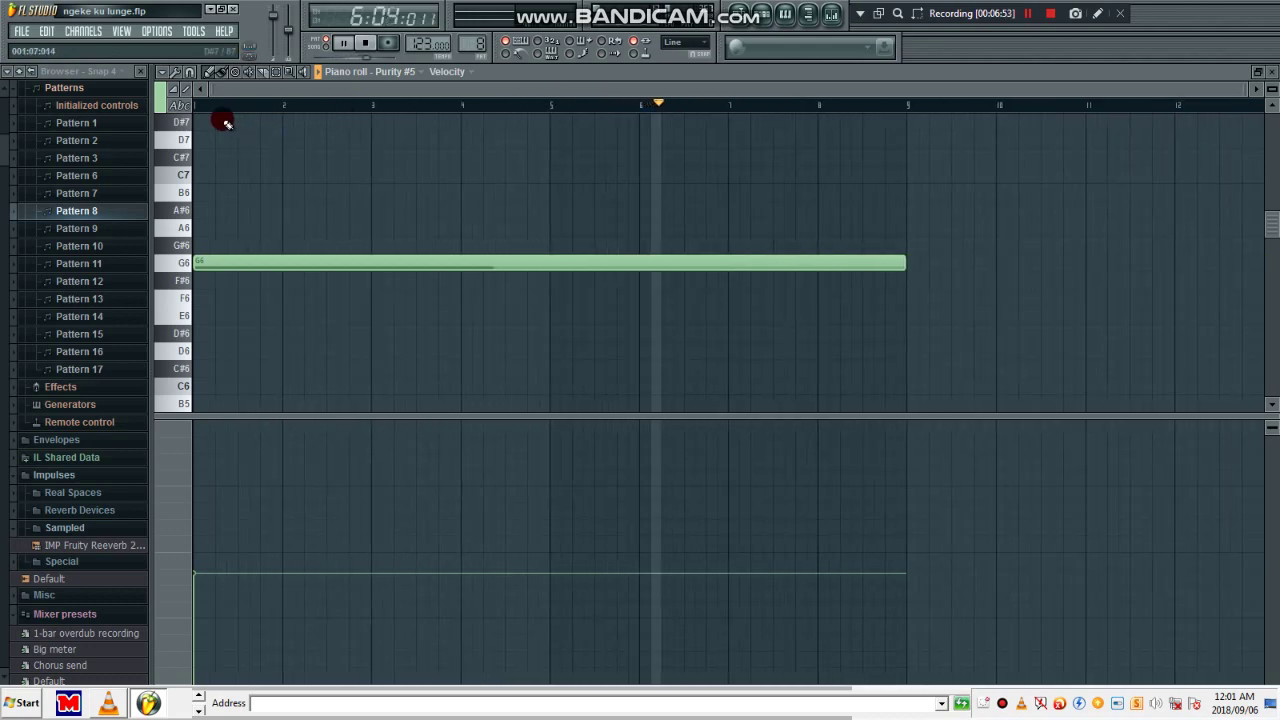
{"action": "key", "text": "space"}
{"action": "key", "text": "space"}
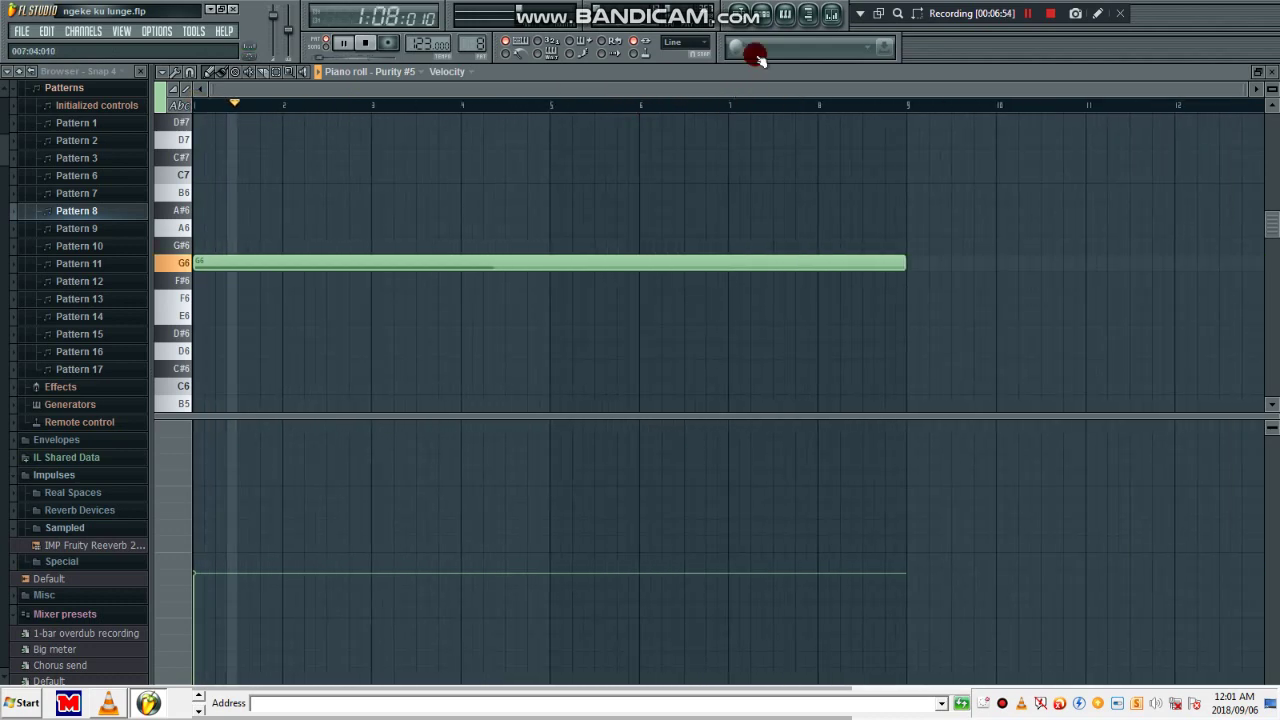
- Open the Purity #5 plugin window from the channel rack and show its preset list
{"action": "left_click", "coordinate": [763, 17]}
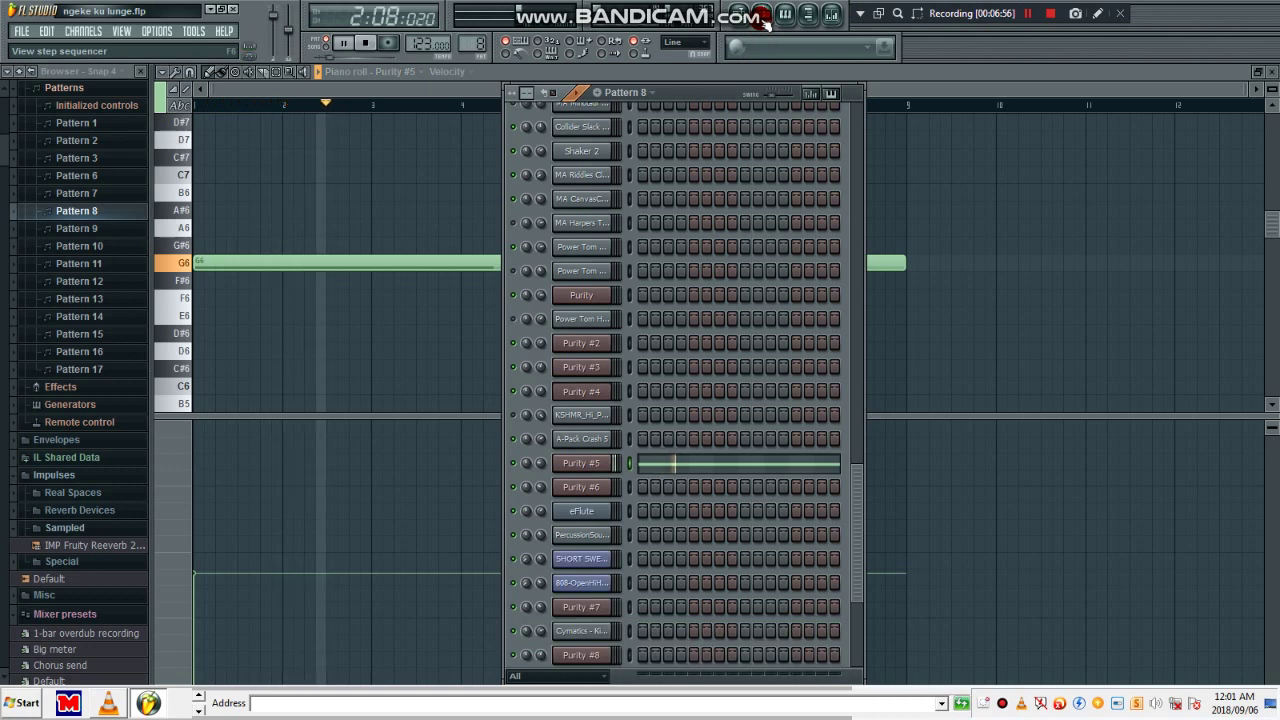
{"action": "mouse_move", "coordinate": [677, 80]}
{"action": "left_mouse_down"}
{"action": "mouse_move", "coordinate": [651, 106]}
{"action": "mouse_move", "coordinate": [679, 97]}
{"action": "mouse_move", "coordinate": [675, 130]}
{"action": "left_mouse_up"}
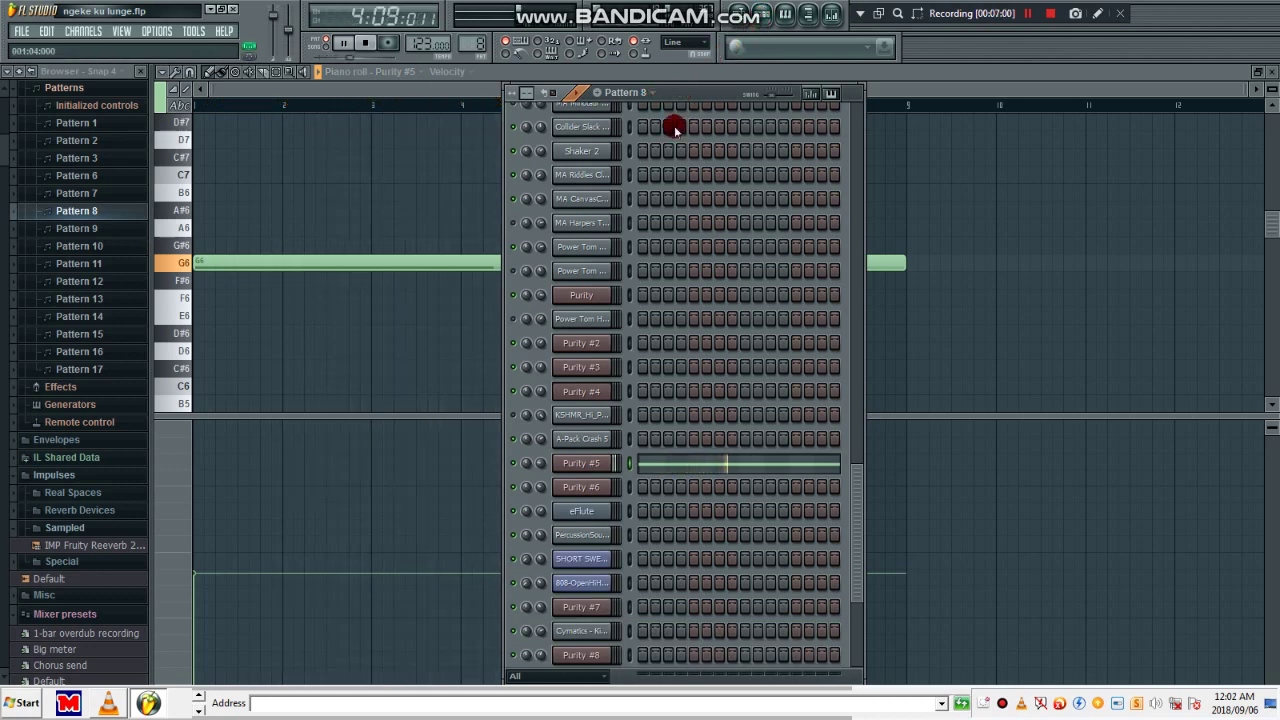
{"action": "left_click", "coordinate": [614, 463]}
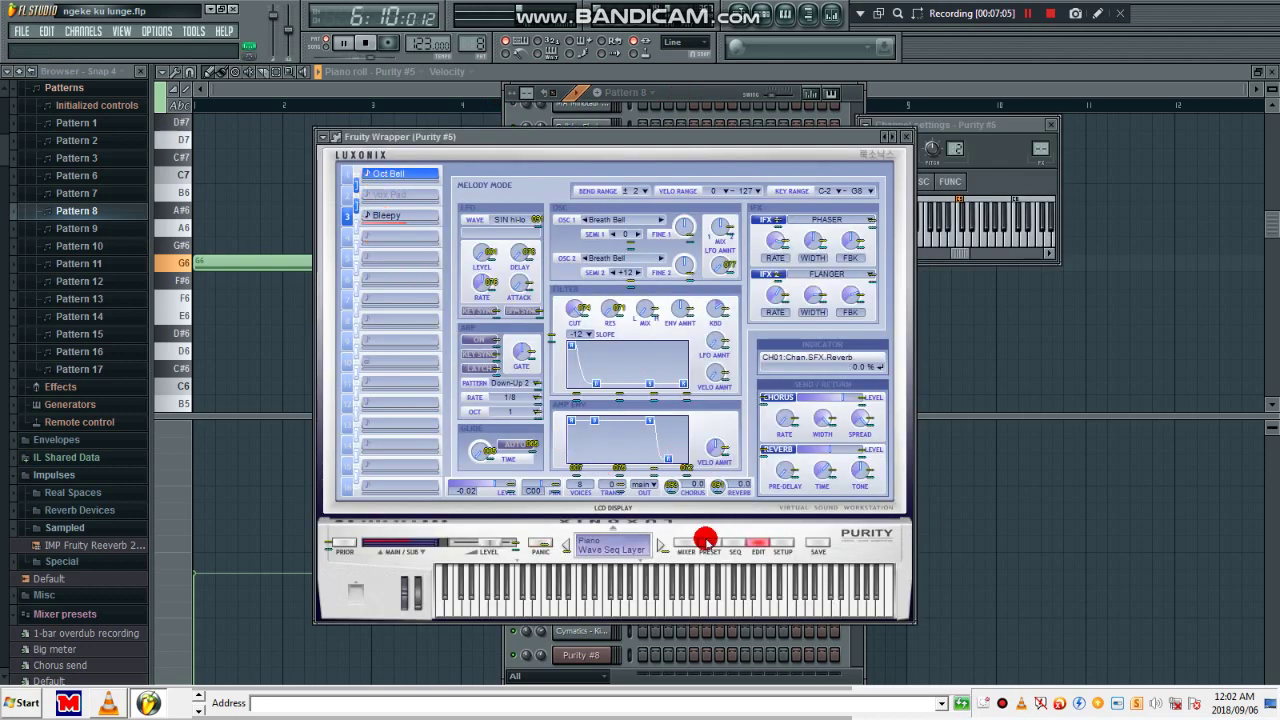
{"action": "left_click", "coordinate": [705, 545]}
{"action": "left_click", "coordinate": [430, 246]}
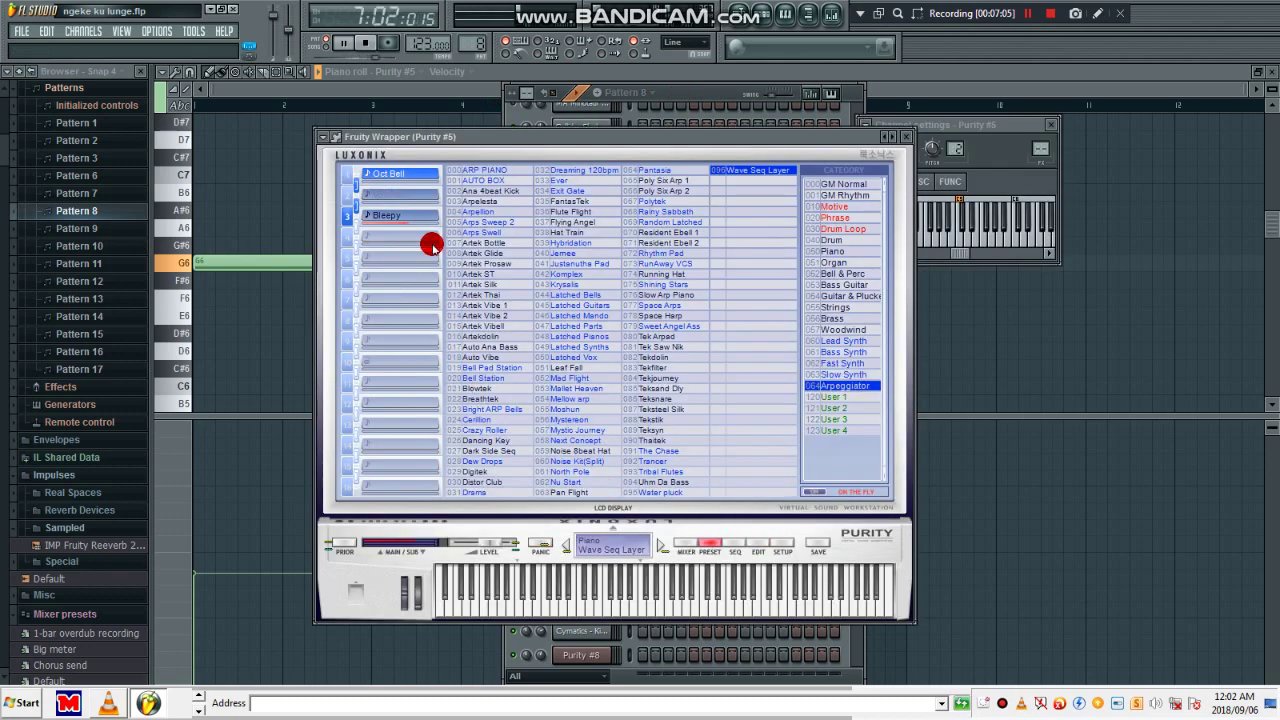
- Switch to Pattern 9, view the Purity #6 notes in the piano roll, and play them from the start
{"action": "left_click", "coordinate": [696, 86]}
{"action": "key", "text": "KP_Add"}
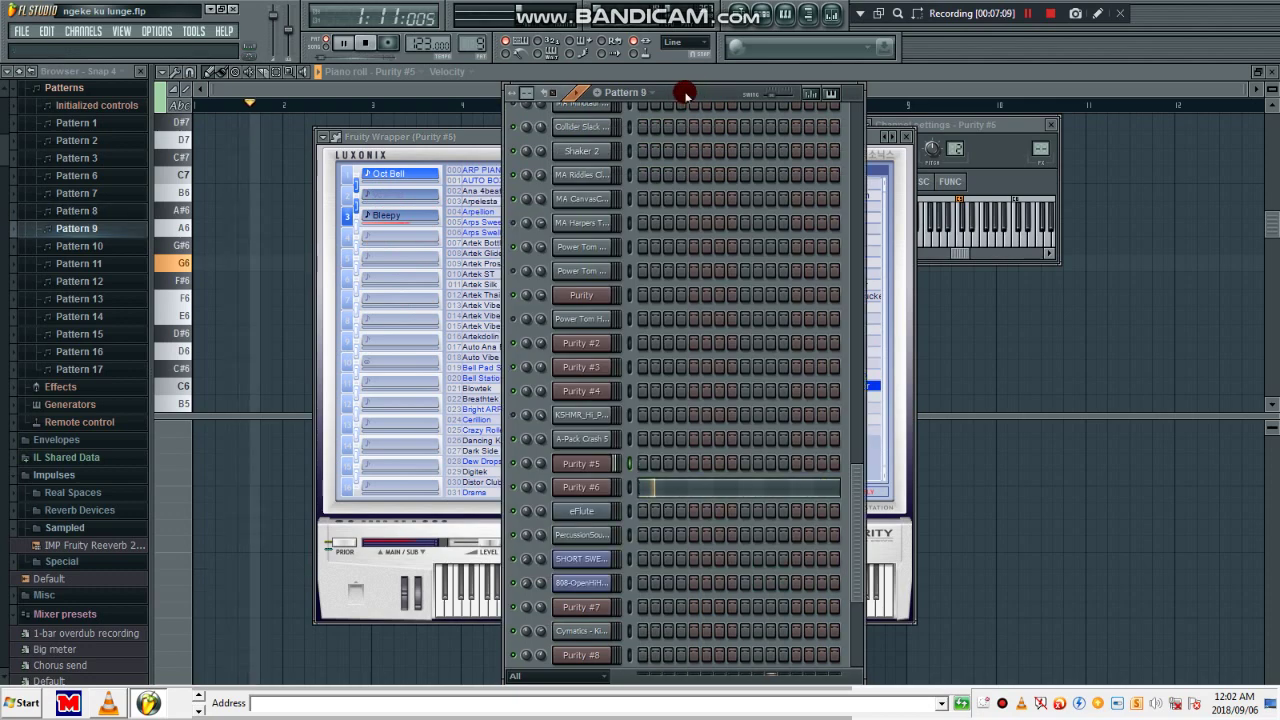
{"action": "left_click", "coordinate": [652, 490]}
{"action": "left_click", "coordinate": [197, 106]}
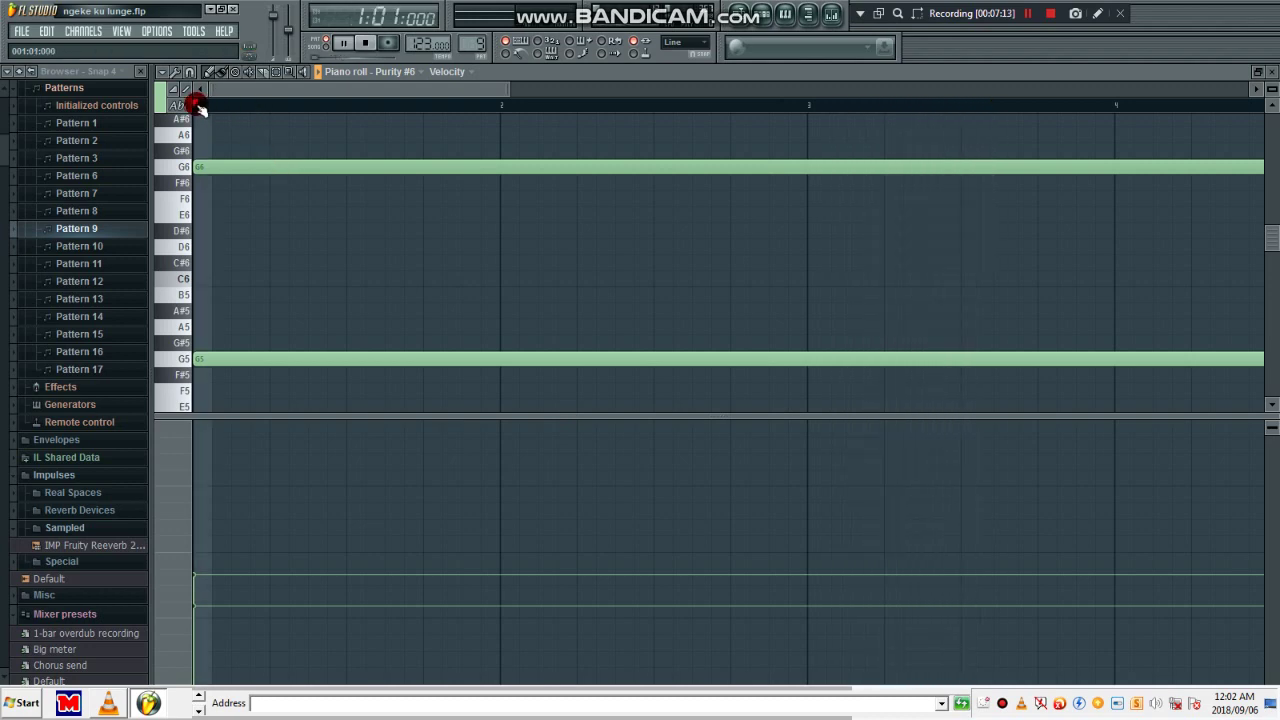
- Open the Purity #6 plugin window, move it clear of the channel names, and show its preset list
{"action": "key", "text": "F6"}
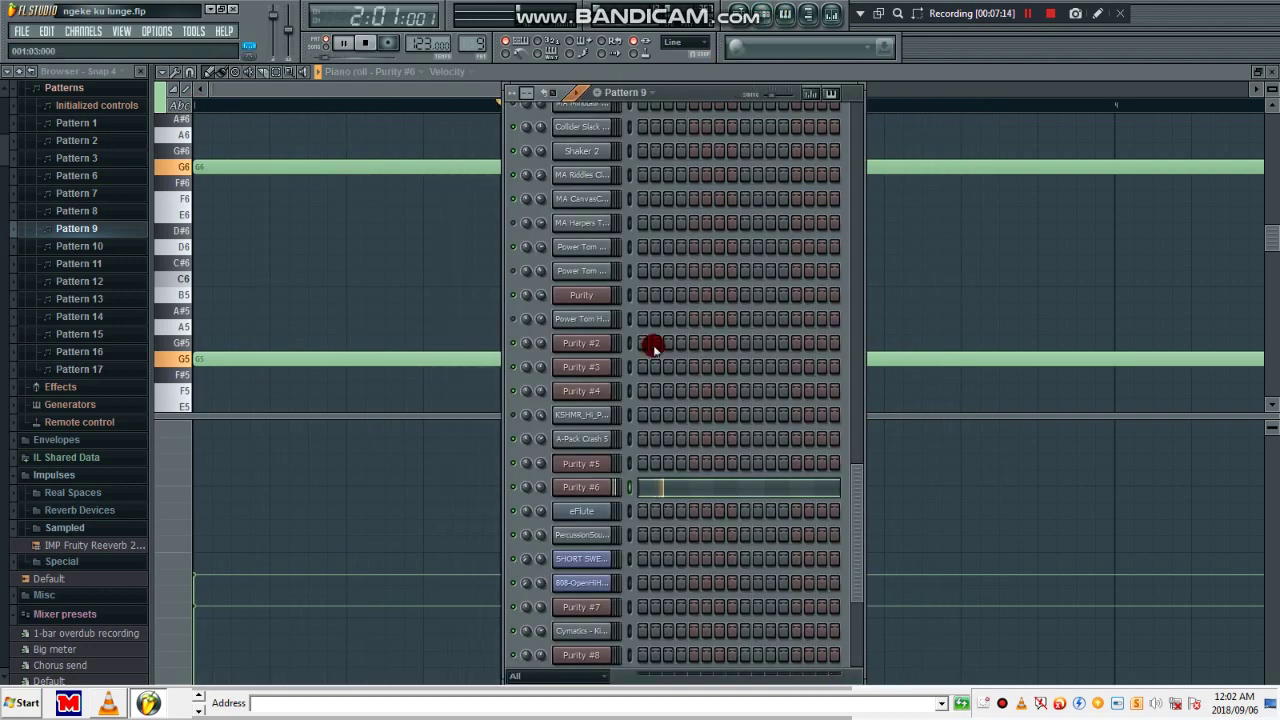
{"action": "left_click", "coordinate": [603, 490]}
{"action": "left_click_drag", "start_coordinate": [534, 134], "coordinate": [848, 161]}
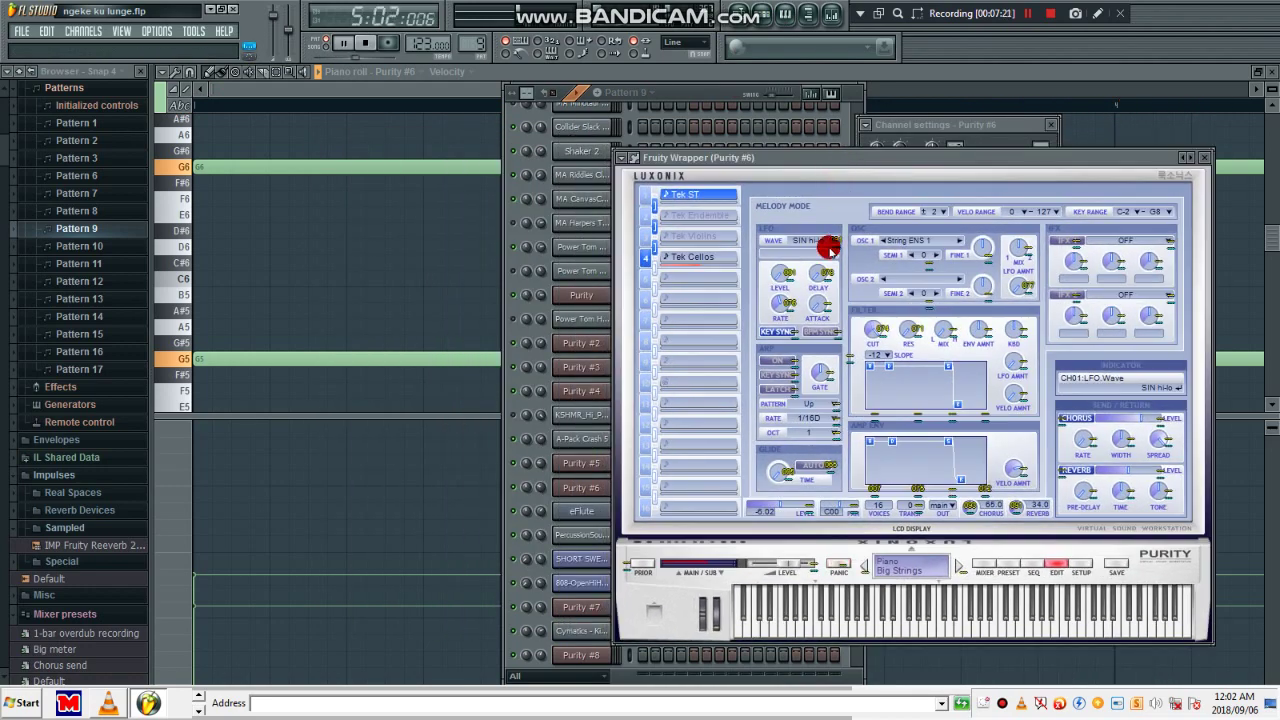
{"action": "left_click", "coordinate": [1016, 564]}
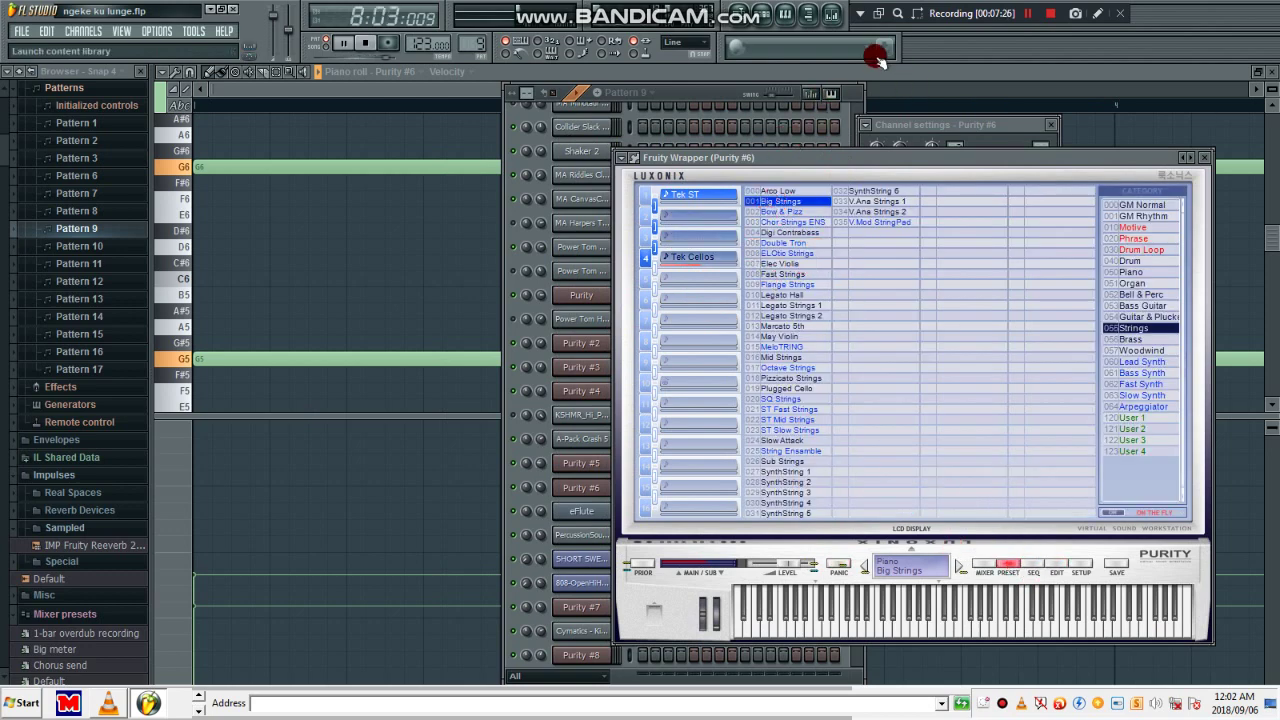
- Close the plugin windows, switch to Pattern 10, and view the full eFlute melody in the piano roll
{"action": "key", "text": "F12"}
{"action": "left_click", "coordinate": [762, 20]}
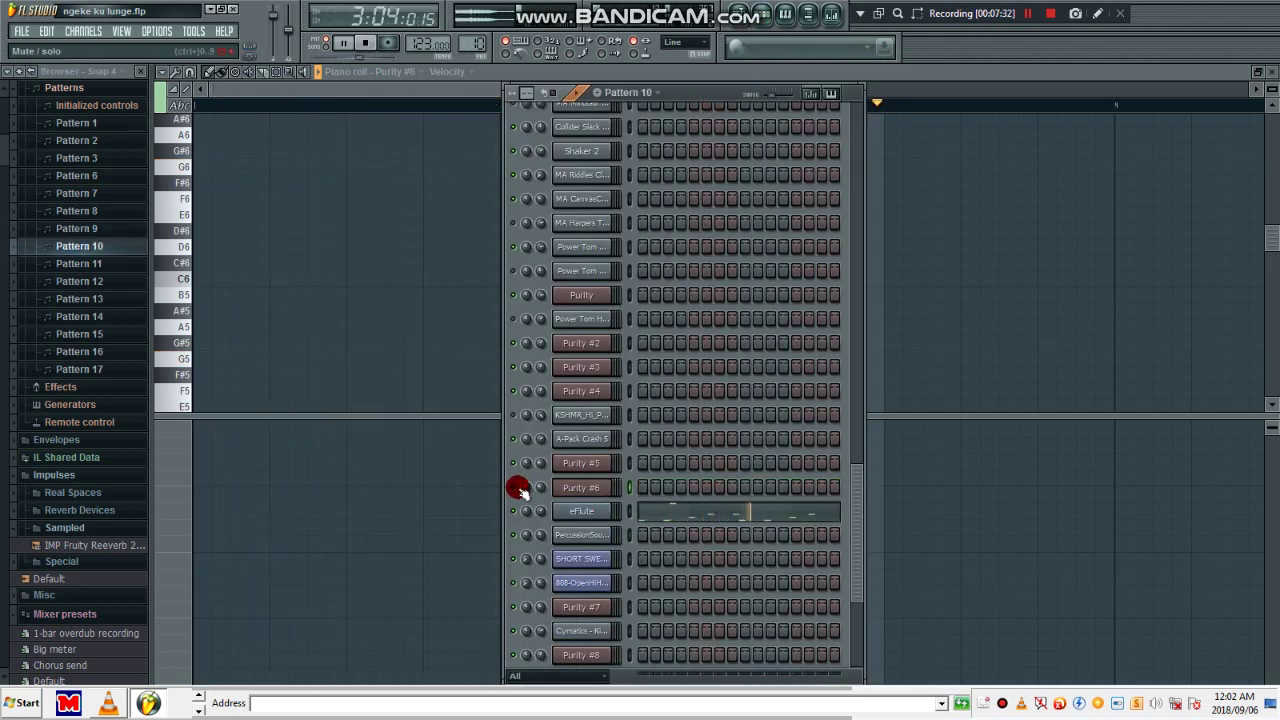
{"action": "left_click", "coordinate": [658, 511]}
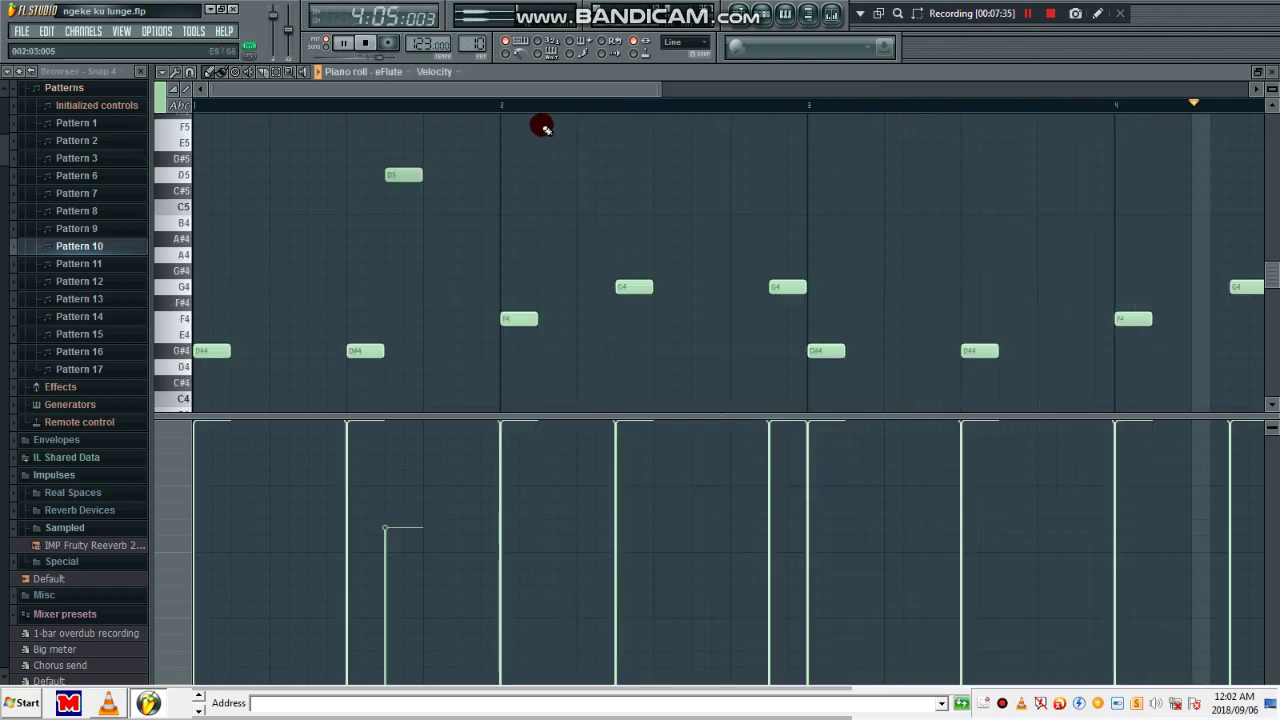
{"action": "left_click_drag", "start_coordinate": [537, 126], "coordinate": [538, 111]}
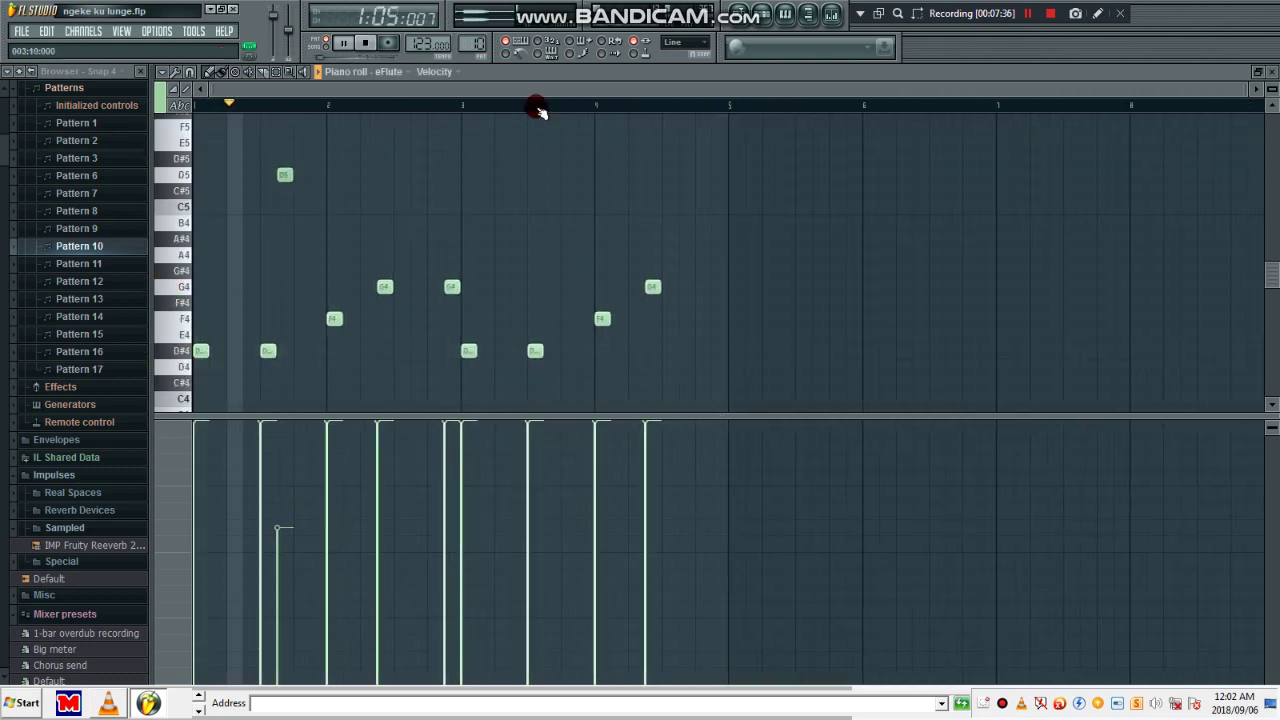
- Bring back the channel rack, move it aside to uncover the eFlute notes, and stop playback
{"action": "left_click", "coordinate": [760, 18]}
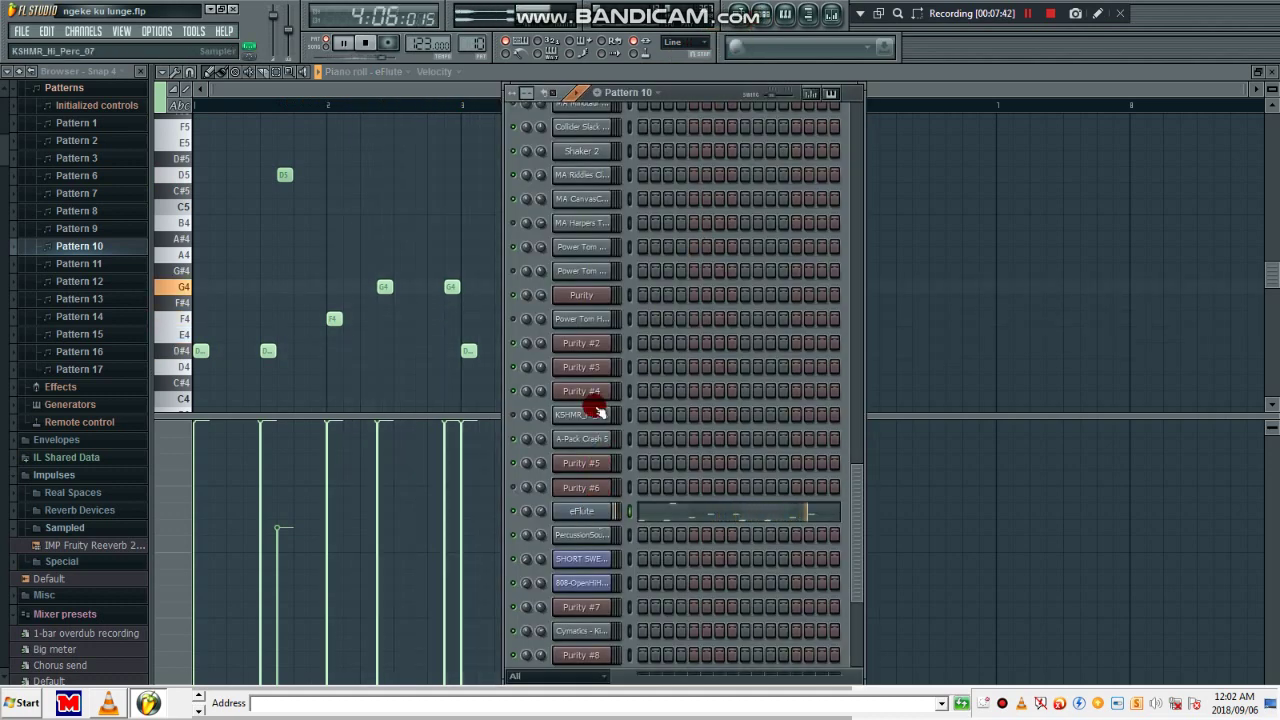
{"action": "left_click_drag", "start_coordinate": [694, 94], "coordinate": [988, 106]}
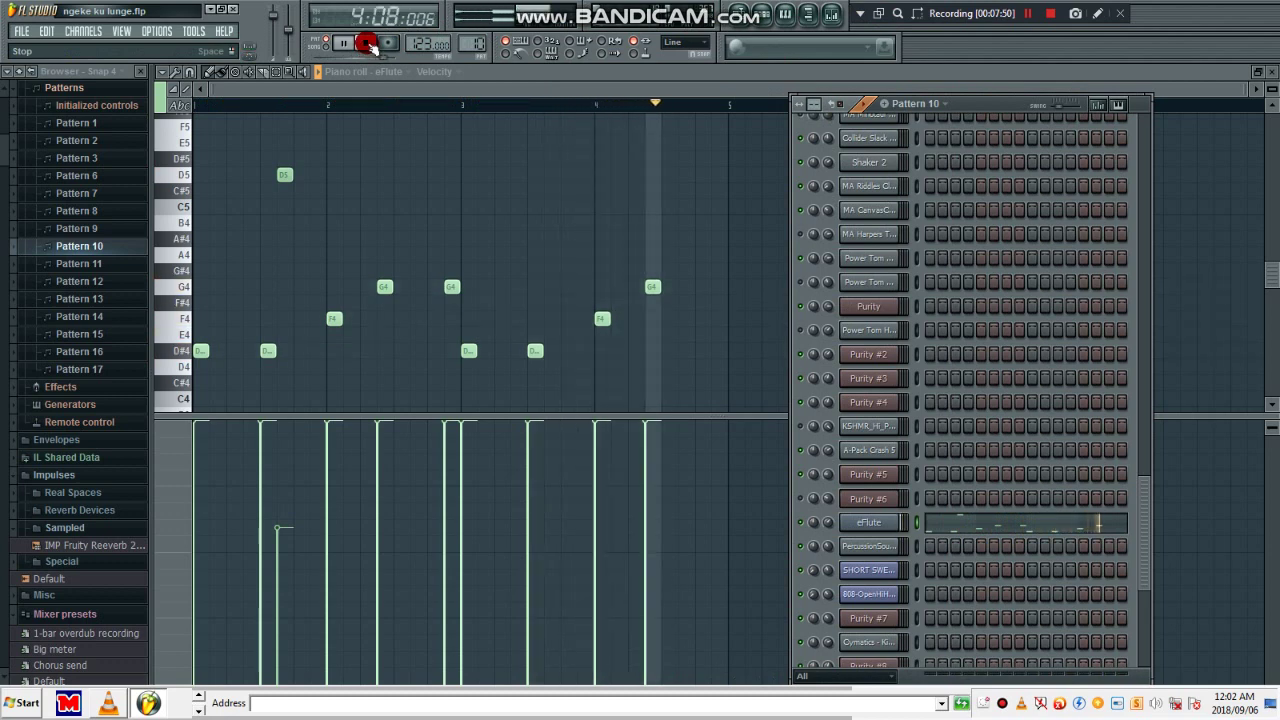
{"action": "left_click", "coordinate": [366, 44]}
- Switch to Pattern 11, look through its channels up to the PercussionSound step, and play the pattern briefly
{"action": "left_click", "coordinate": [1000, 103]}
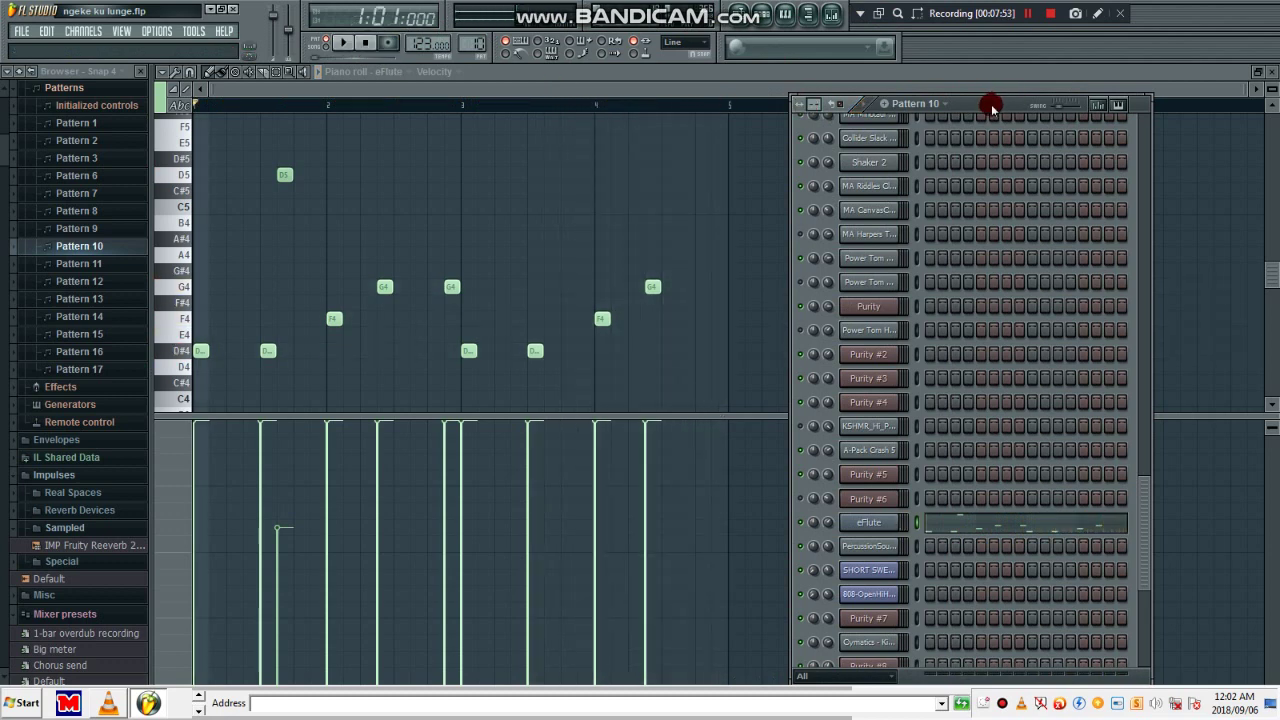
{"action": "scroll", "coordinate": [991, 104], "scroll_direction": "down", "scroll_amount": 1}
{"action": "scroll", "coordinate": [1007, 240], "scroll_direction": "up", "scroll_amount": 3}
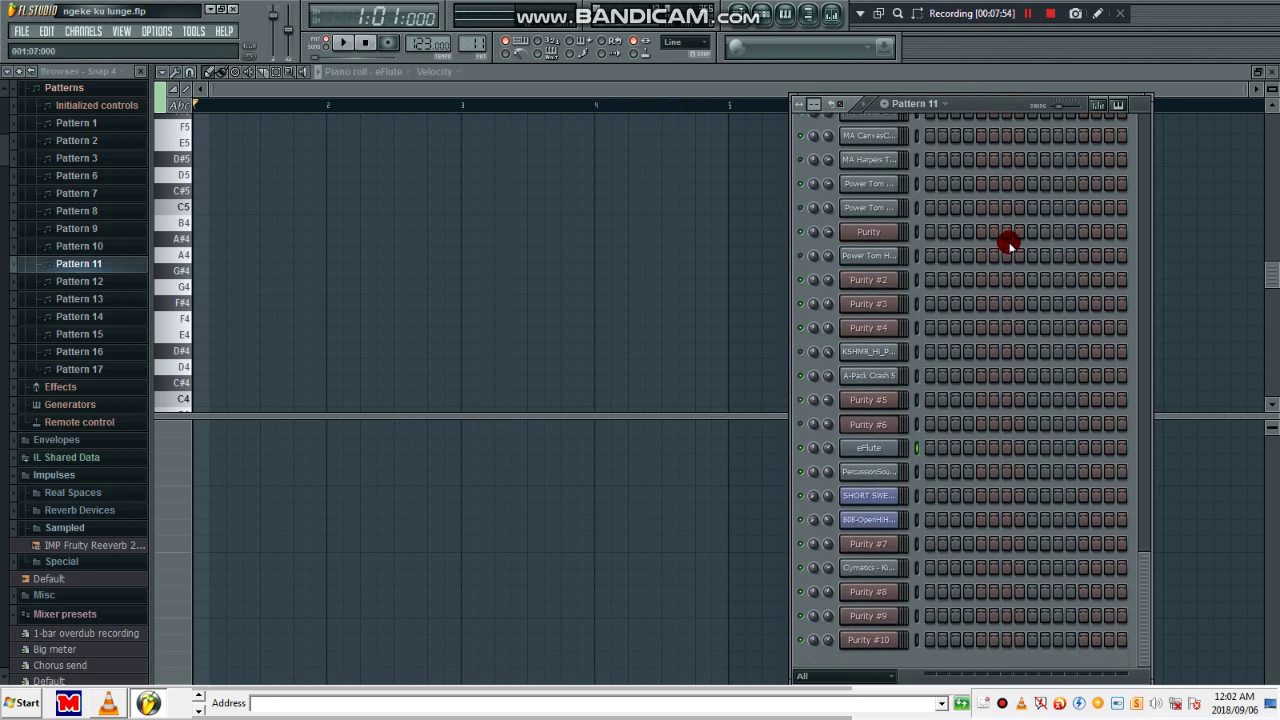
{"action": "scroll", "coordinate": [1007, 238], "scroll_direction": "up", "scroll_amount": 3}
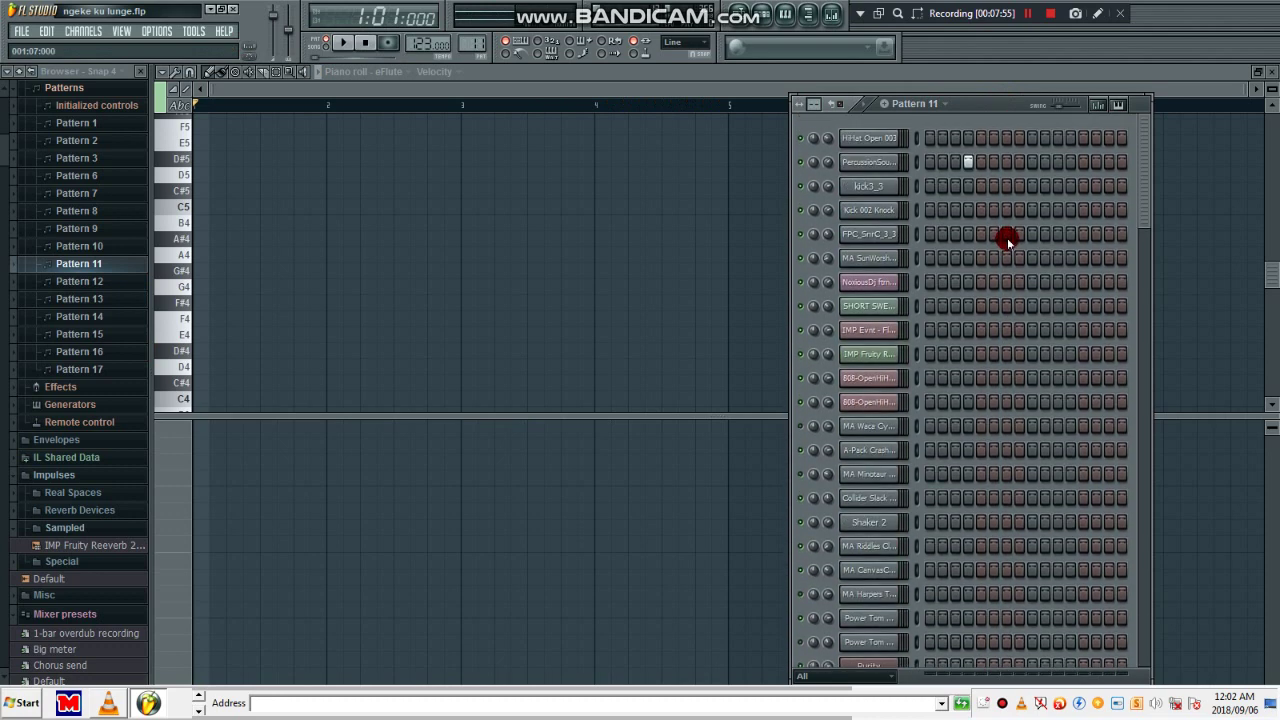
{"action": "left_click", "coordinate": [858, 110]}
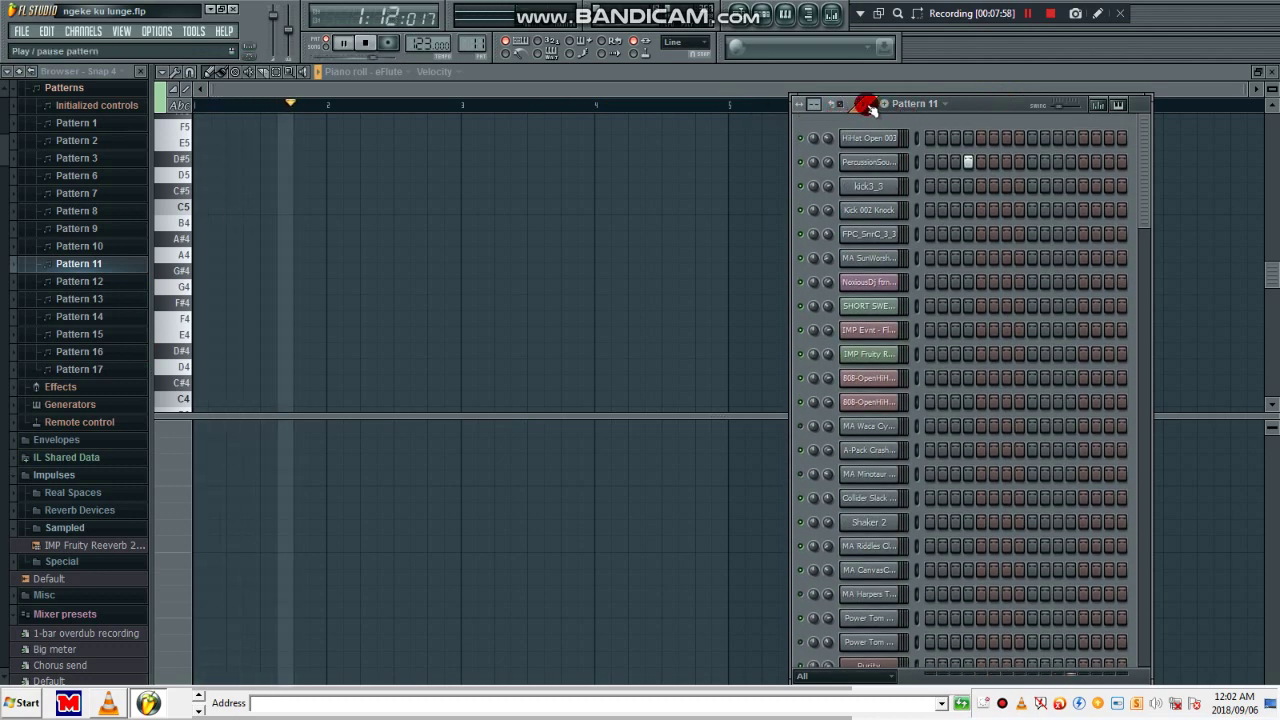
{"action": "key", "text": "space"}
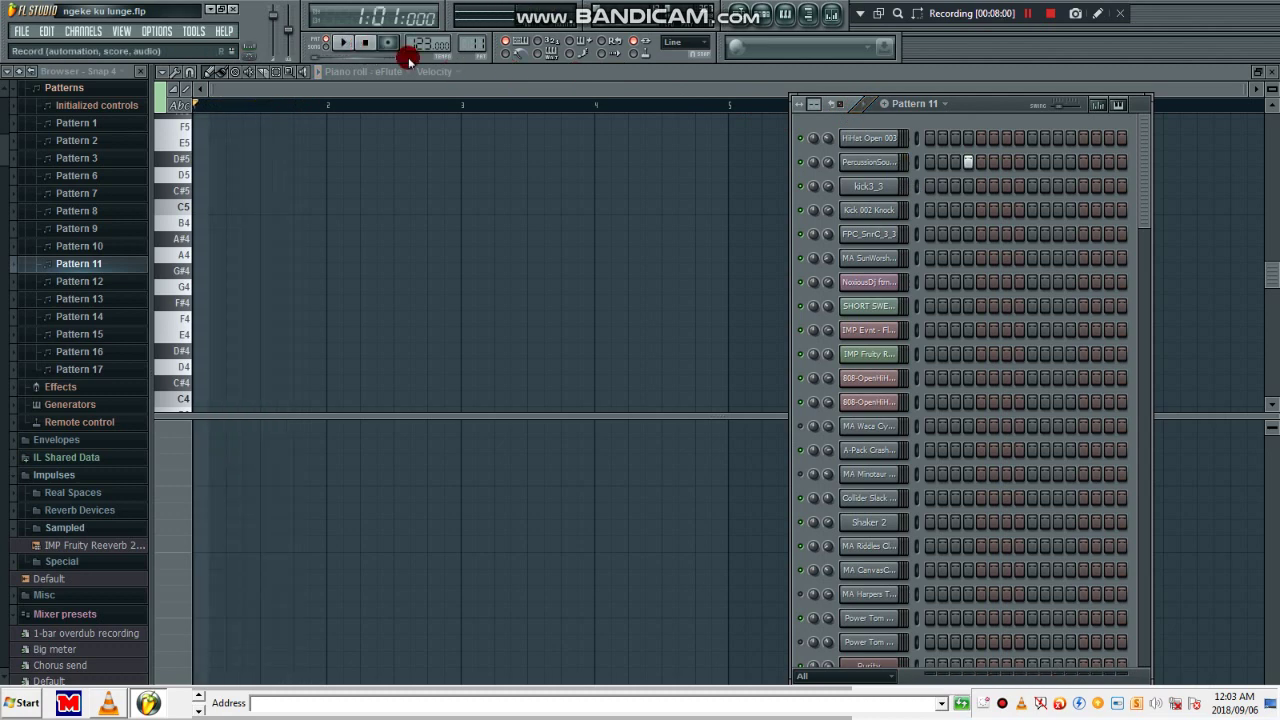
- Switch to Pattern 12, play it while viewing all of its HiHat Open 003 steps, and stop playback
{"action": "scroll", "coordinate": [985, 103], "scroll_direction": "down", "scroll_amount": 1}
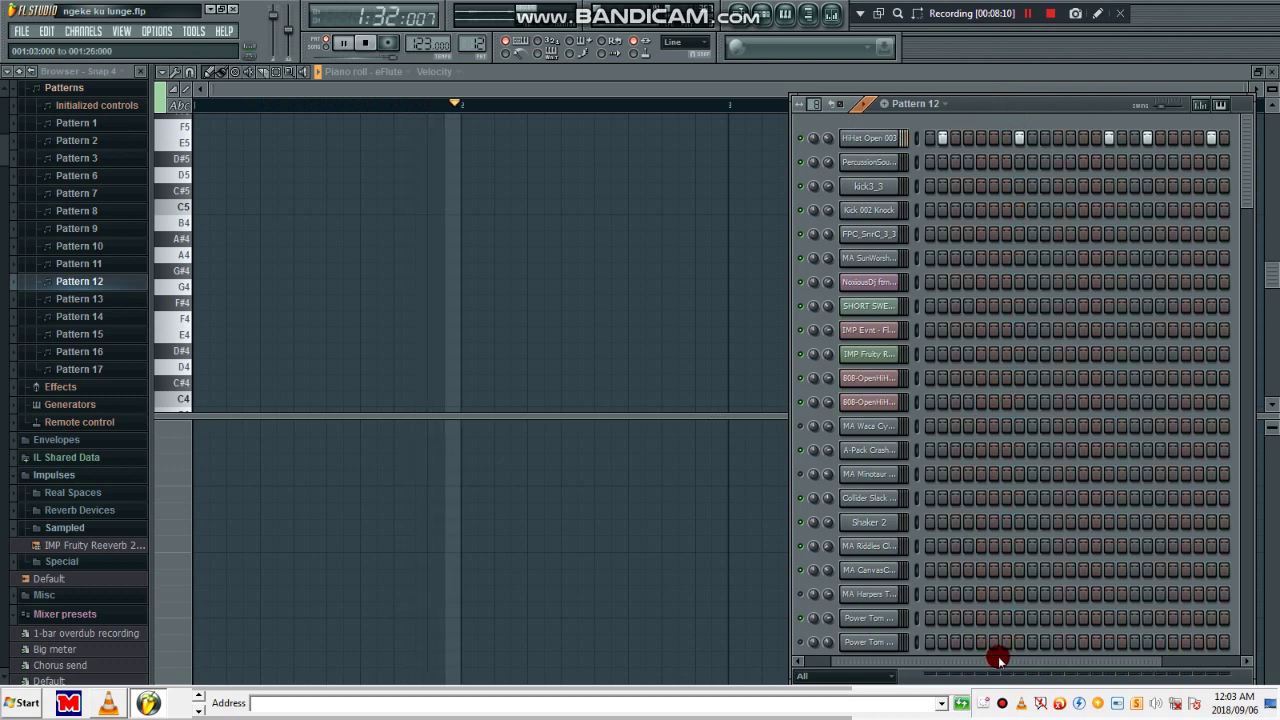
{"action": "left_click_drag", "start_coordinate": [1033, 660], "coordinate": [1078, 660]}
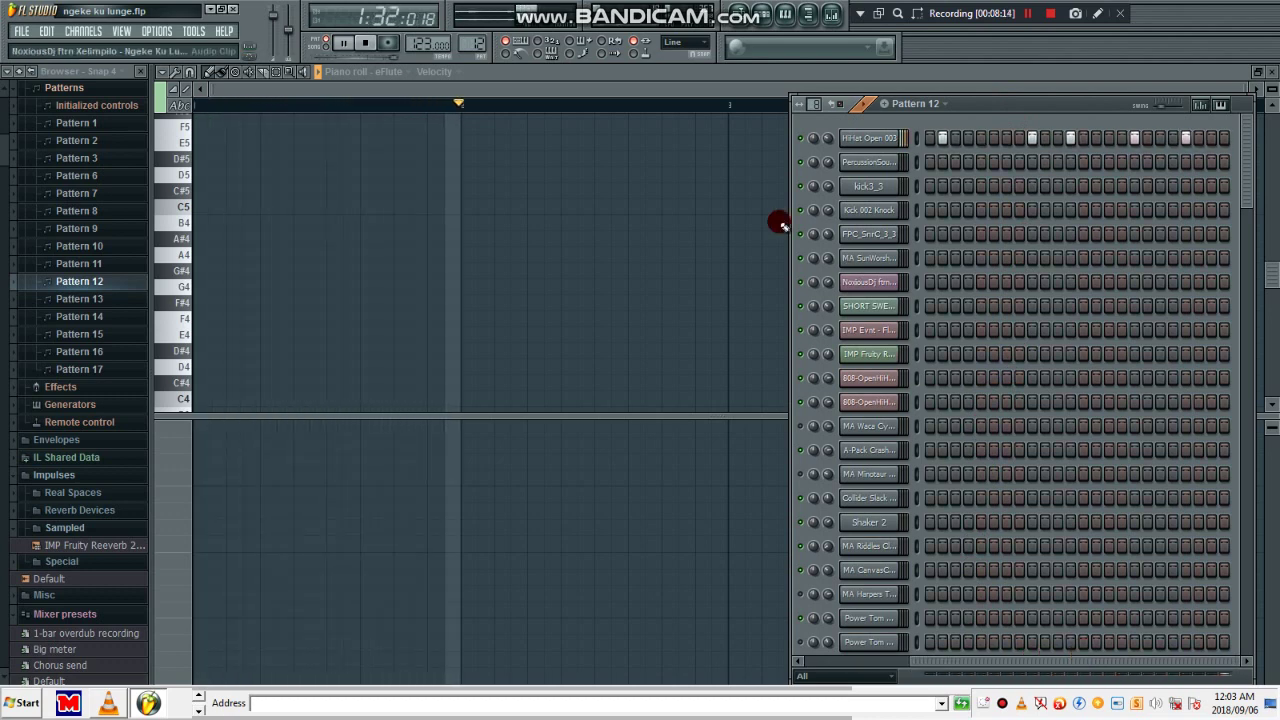
{"action": "left_click", "coordinate": [366, 47]}
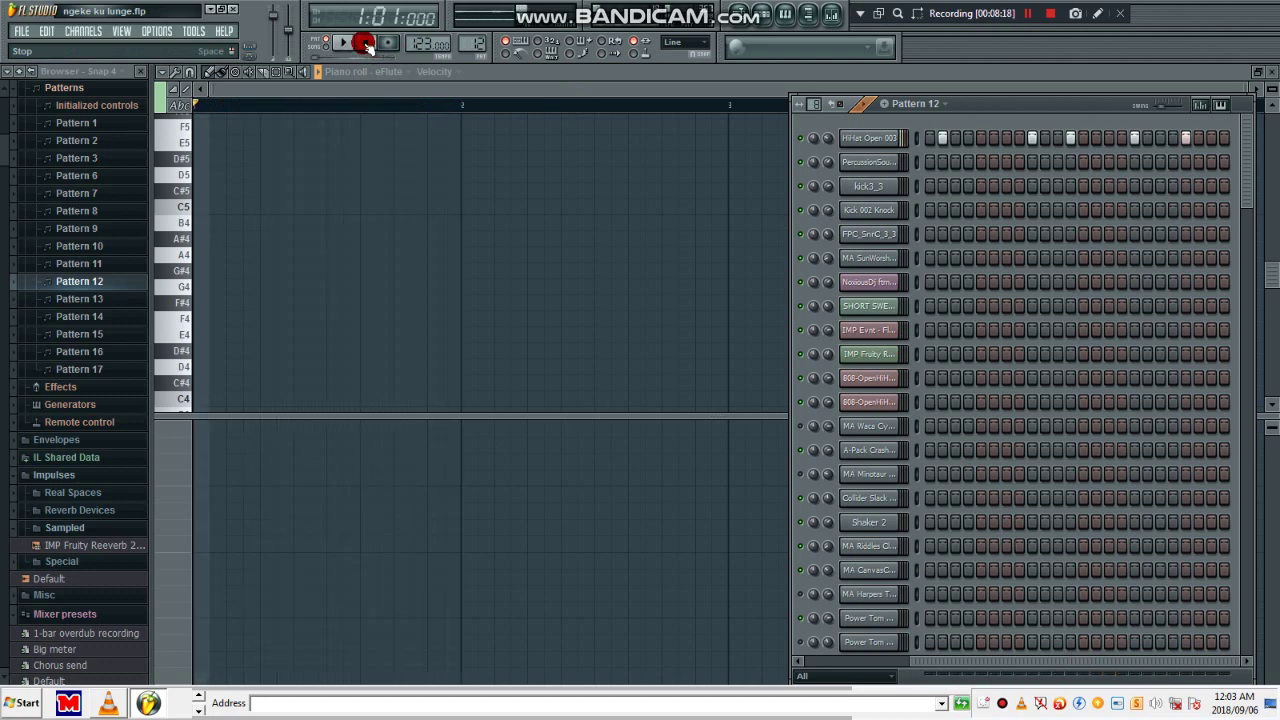
- Switch to Pattern 13 and play its Purity #7 notes in the piano roll
{"action": "key", "text": "KP_Add"}
{"action": "scroll", "coordinate": [1000, 214], "scroll_direction": "down", "scroll_amount": 10}
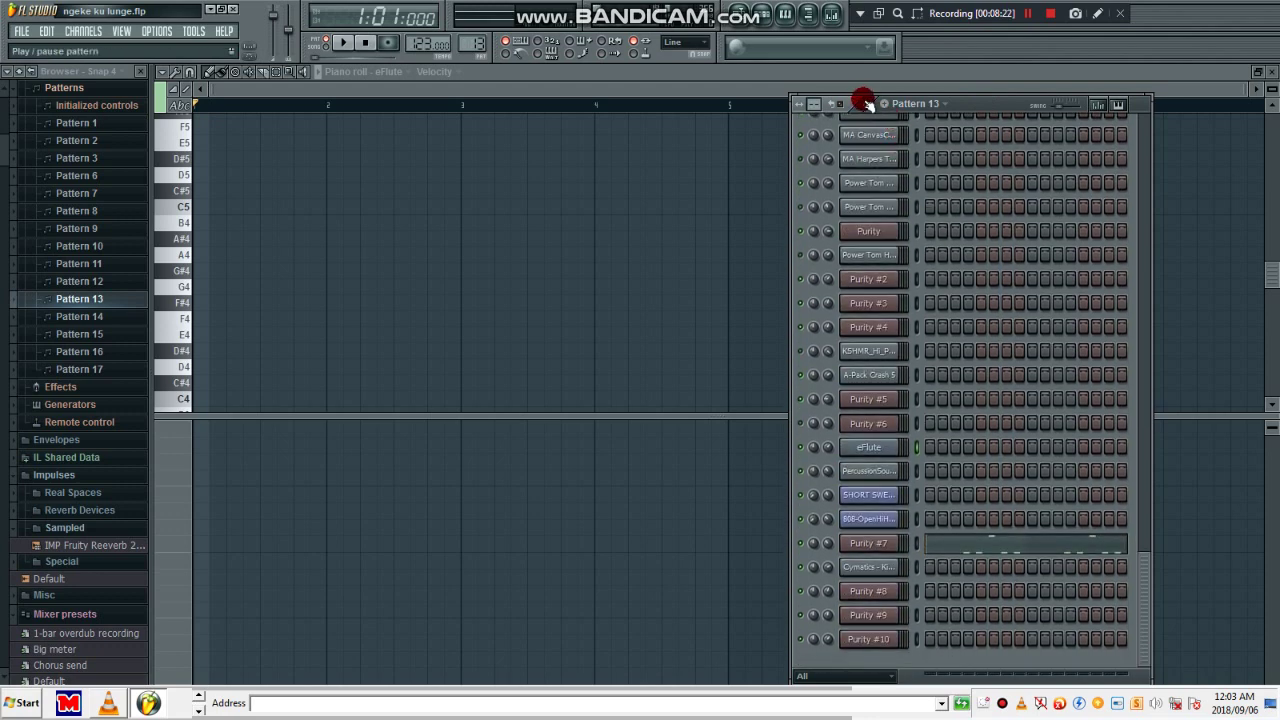
{"action": "left_click", "coordinate": [968, 543]}
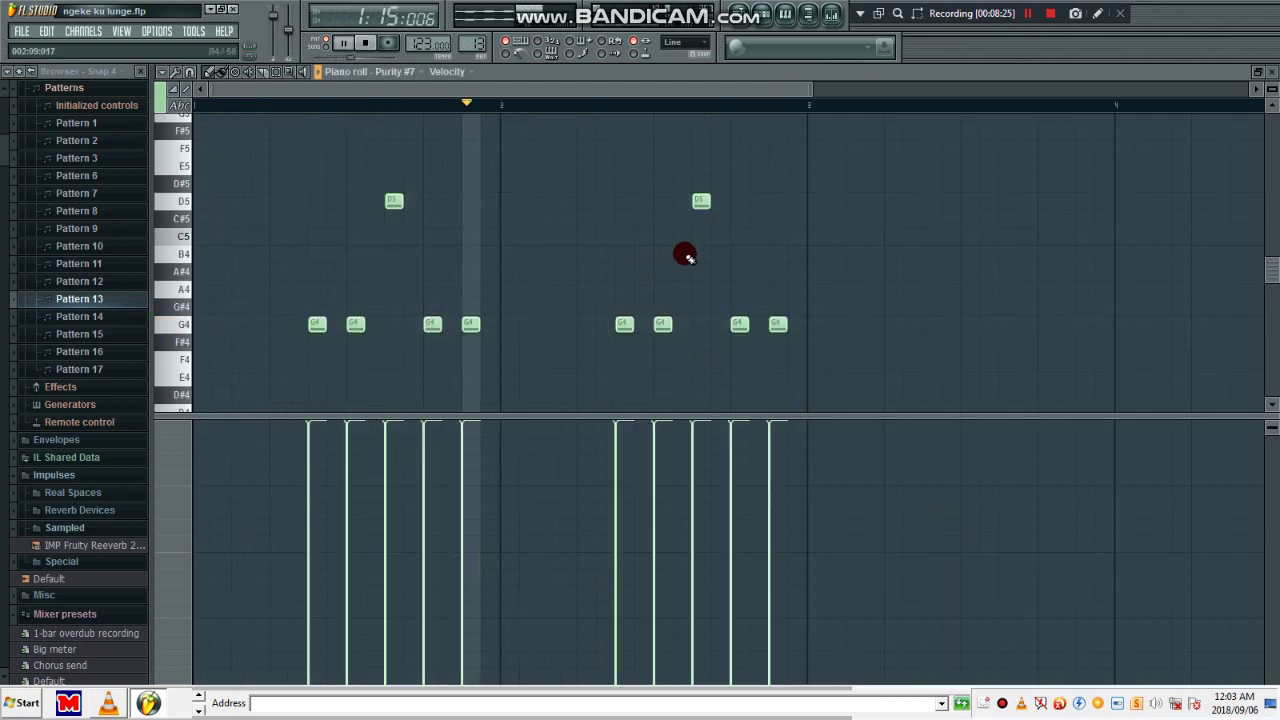
- Bring back the channel rack, open the Purity #7 plugin, arrange both windows clear of the notes, and stop playback
{"action": "left_click", "coordinate": [788, 33]}
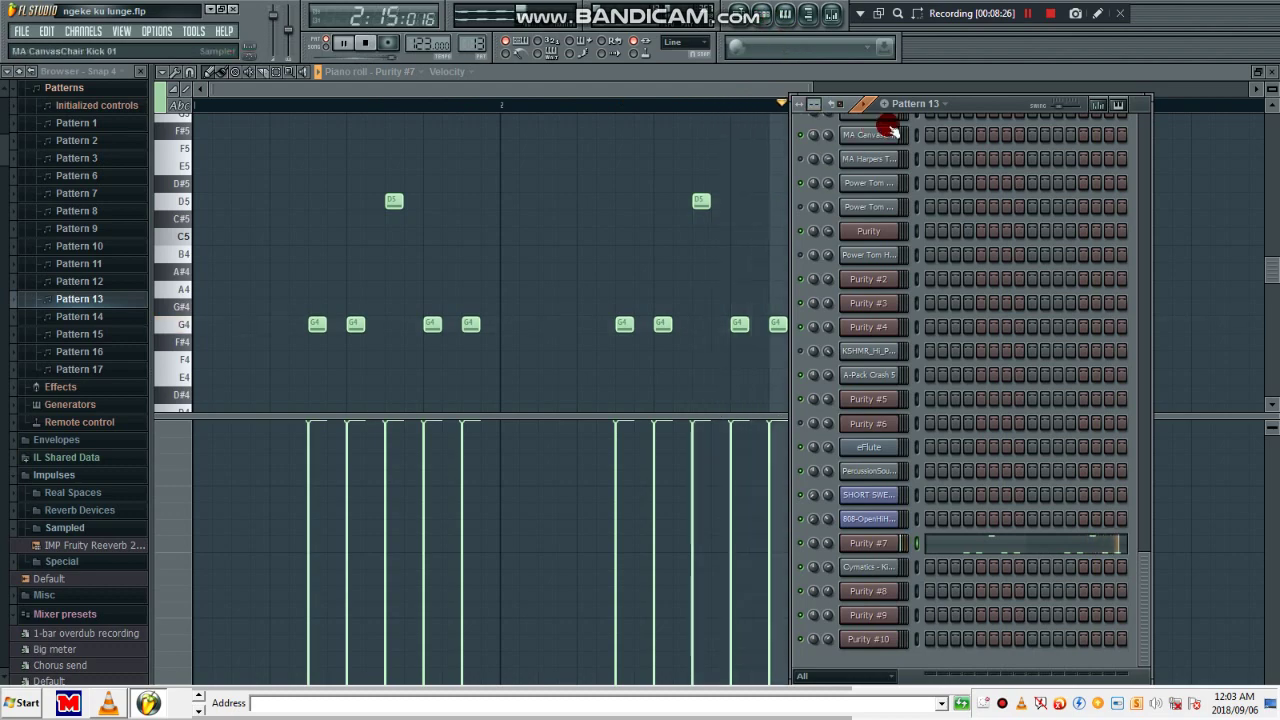
{"action": "left_click_drag", "start_coordinate": [970, 110], "coordinate": [1054, 108]}
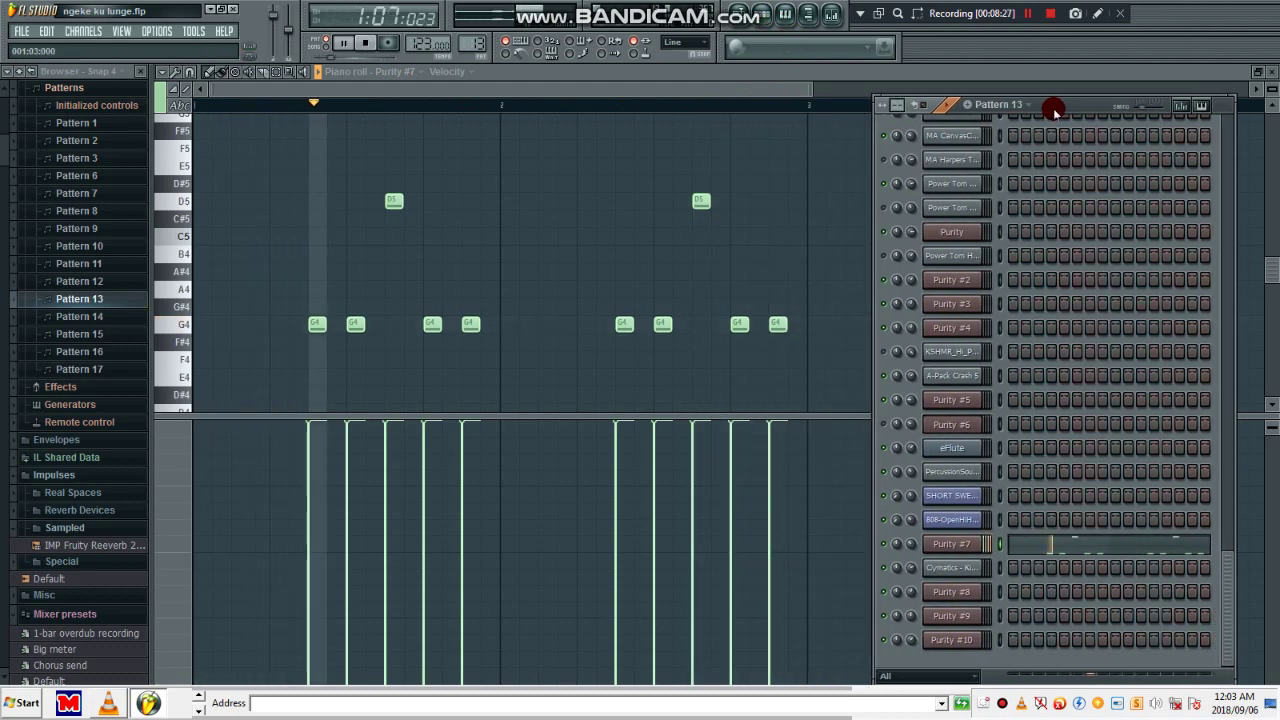
{"action": "left_click", "coordinate": [970, 540]}
{"action": "left_click_drag", "start_coordinate": [779, 143], "coordinate": [1121, 351]}
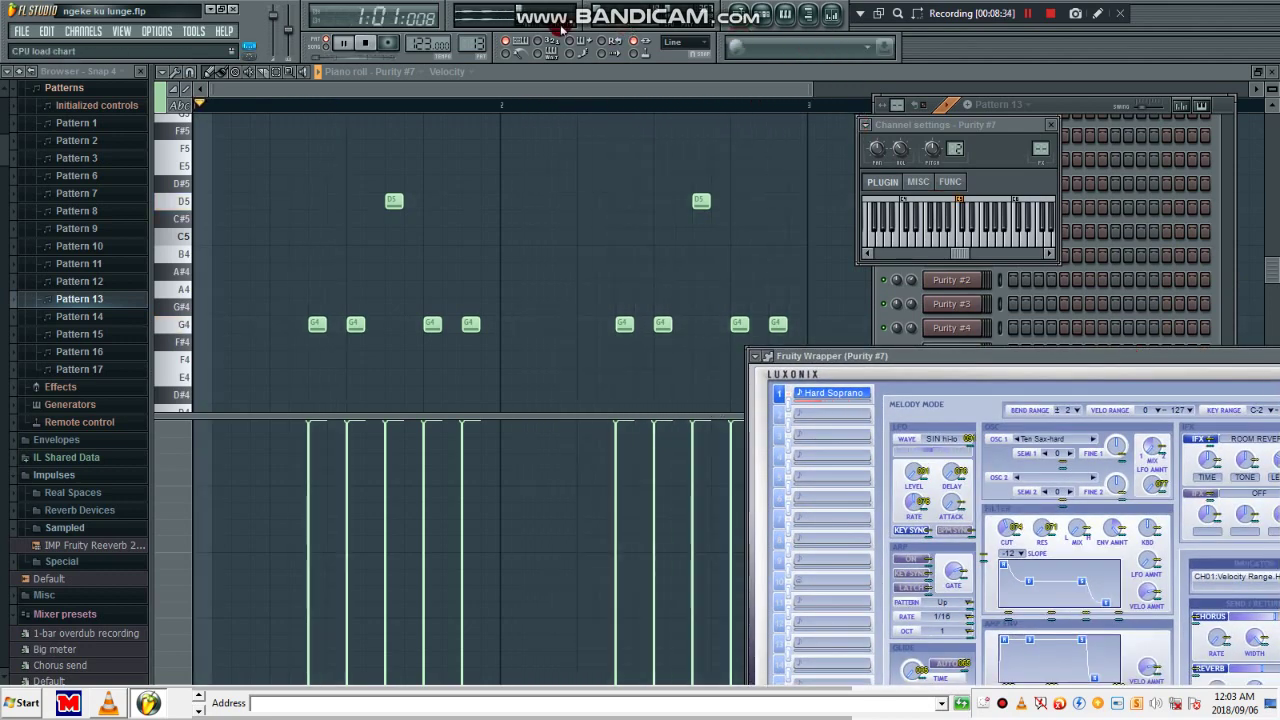
{"action": "left_click", "coordinate": [368, 44]}
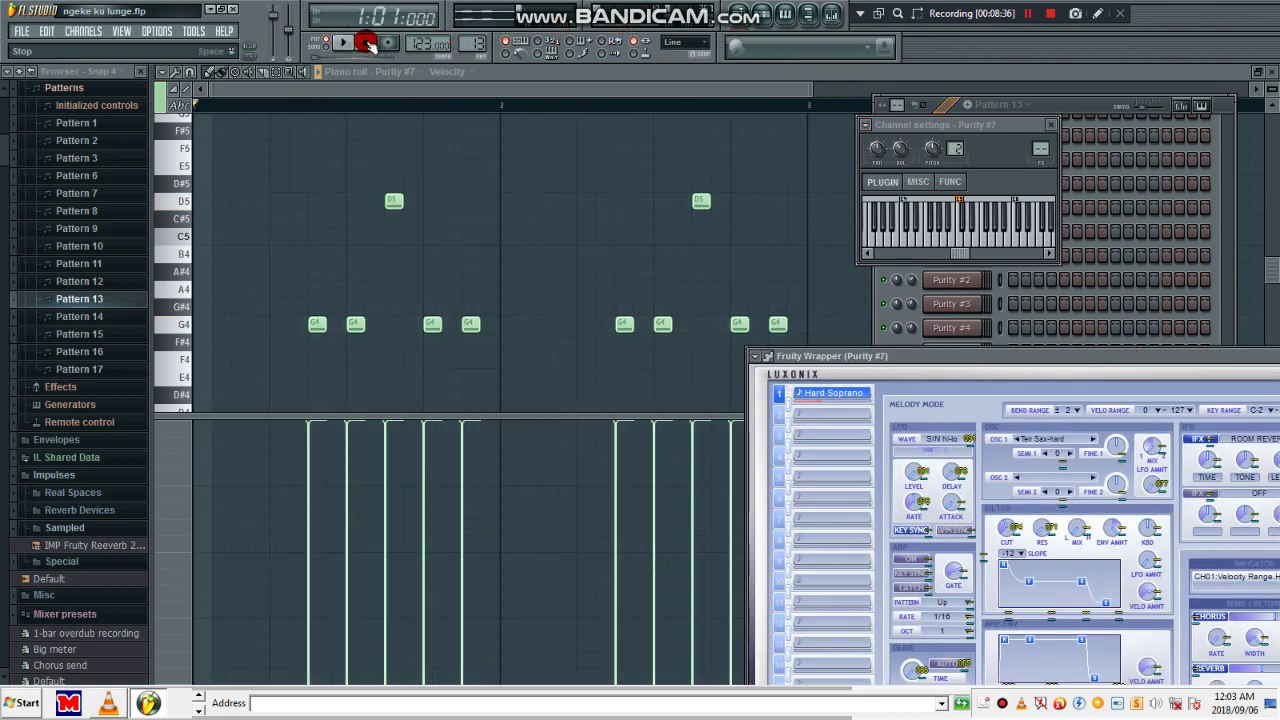
- Bring the channel rack to the front, switch to Pattern 14, and play its single Cymatics kick step briefly
{"action": "left_click", "coordinate": [1086, 104]}
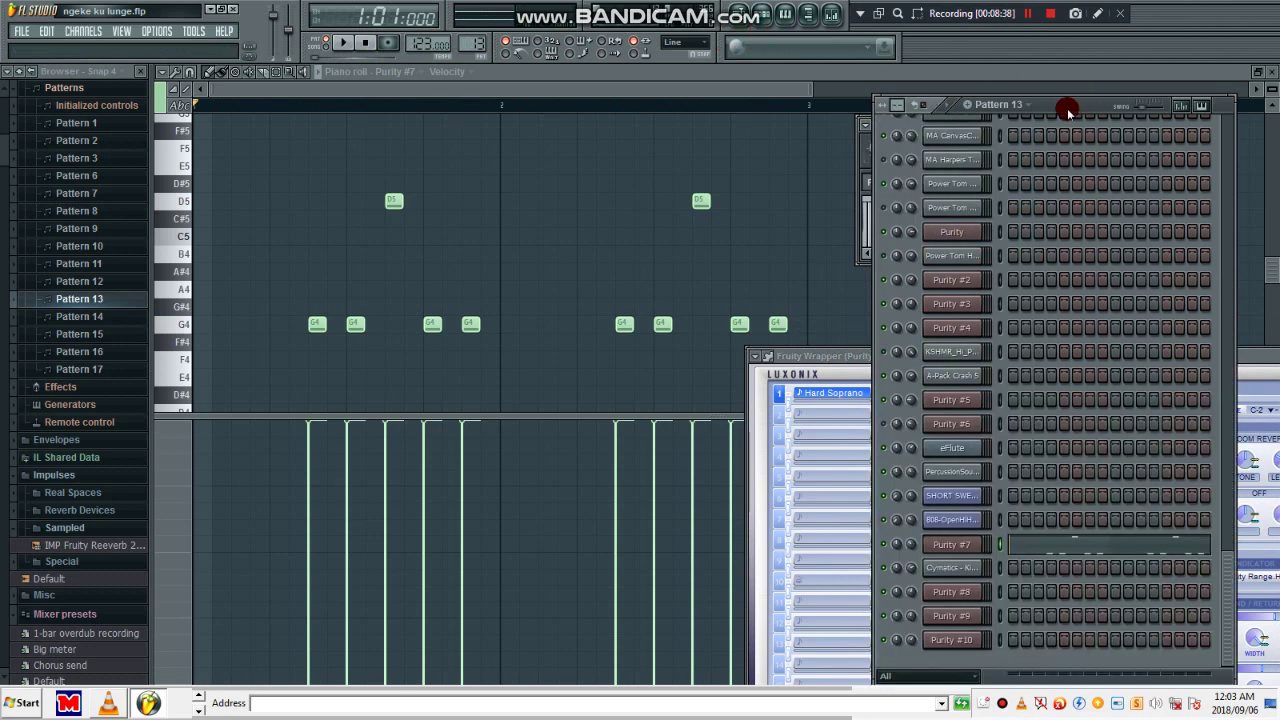
{"action": "left_click", "coordinate": [1064, 108]}
{"action": "key", "text": "space"}
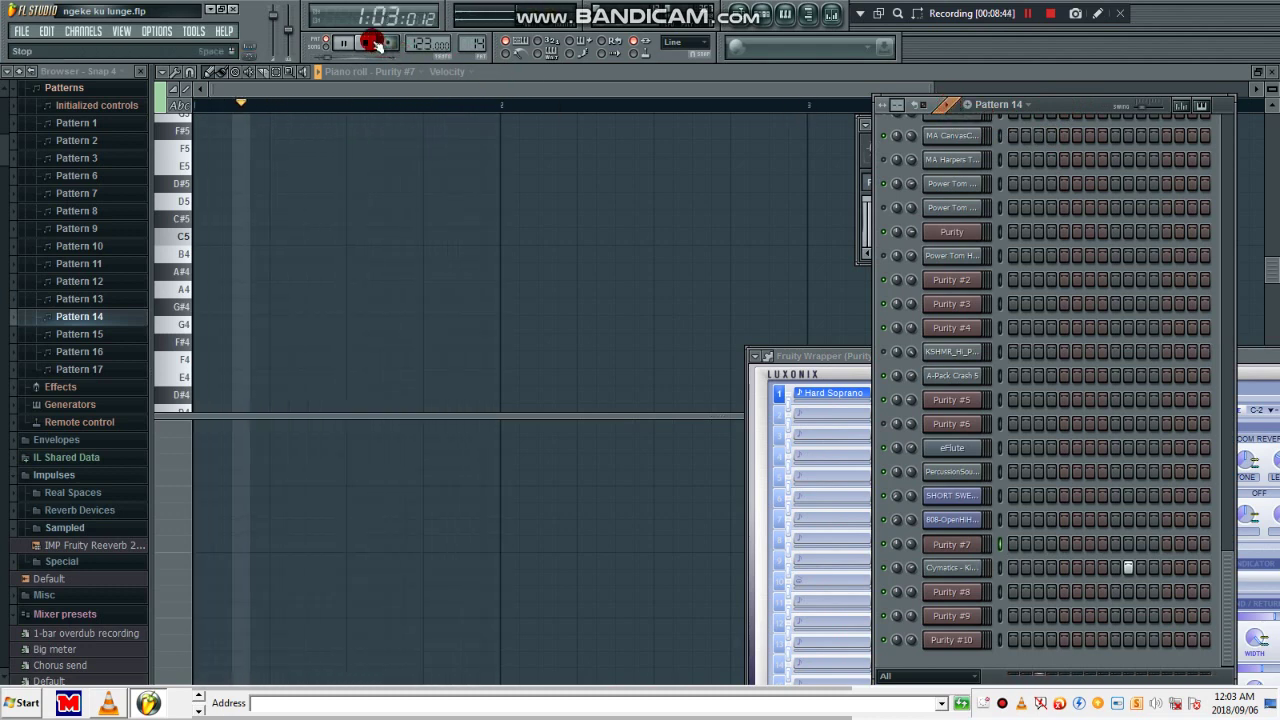
{"action": "key", "text": "space"}
- Switch to Pattern 15, play its Purity #8 notes in the piano roll, and stop playback with the channel rack shown
{"action": "key", "text": "KP_Add"}
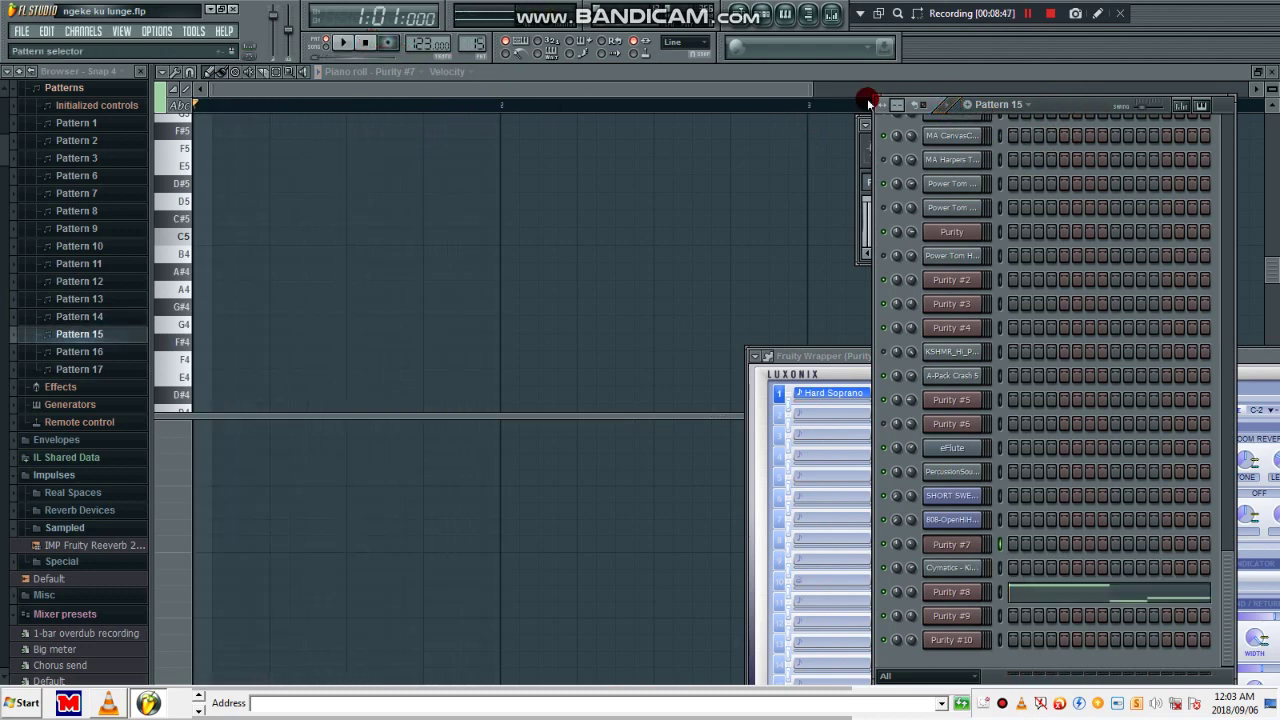
{"action": "left_click", "coordinate": [343, 44]}
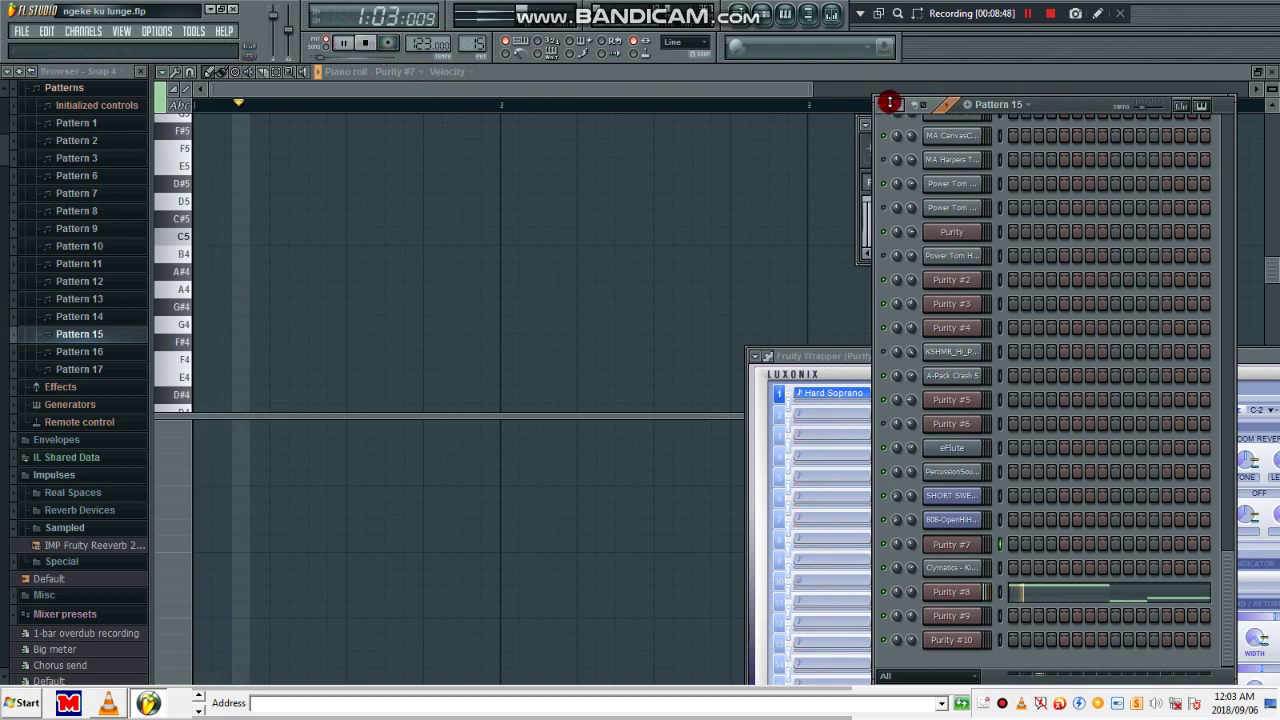
{"action": "left_click", "coordinate": [1046, 594]}
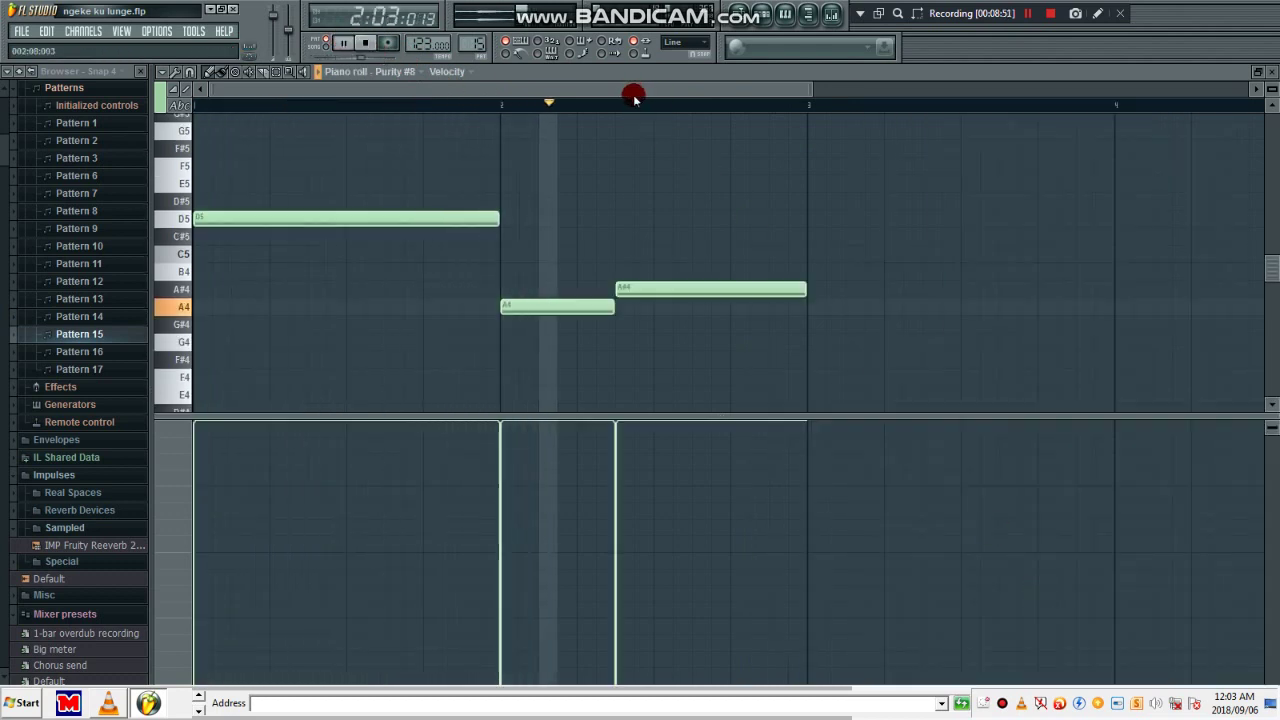
{"action": "left_click", "coordinate": [762, 18]}
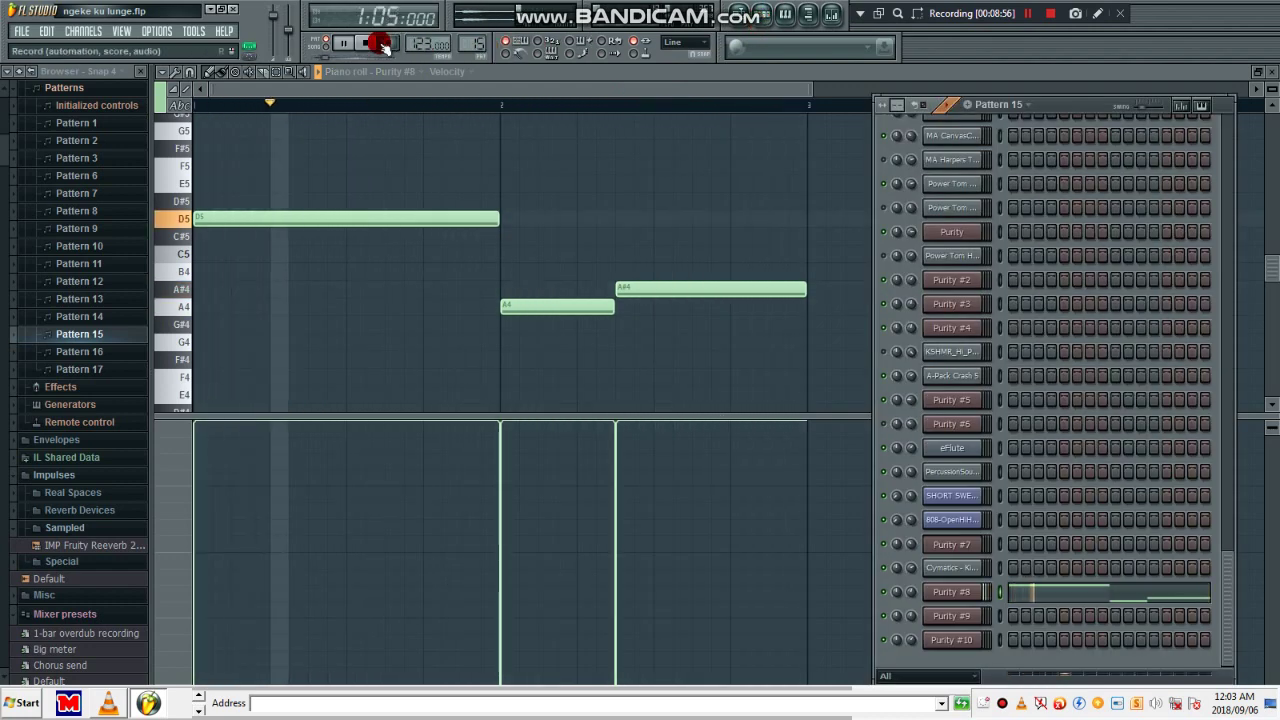
{"action": "key", "text": "space"}
- Switch to Pattern 16 and play its long Purity #9 note in the piano roll
{"action": "scroll", "coordinate": [1047, 112], "scroll_direction": "down", "scroll_amount": 1}
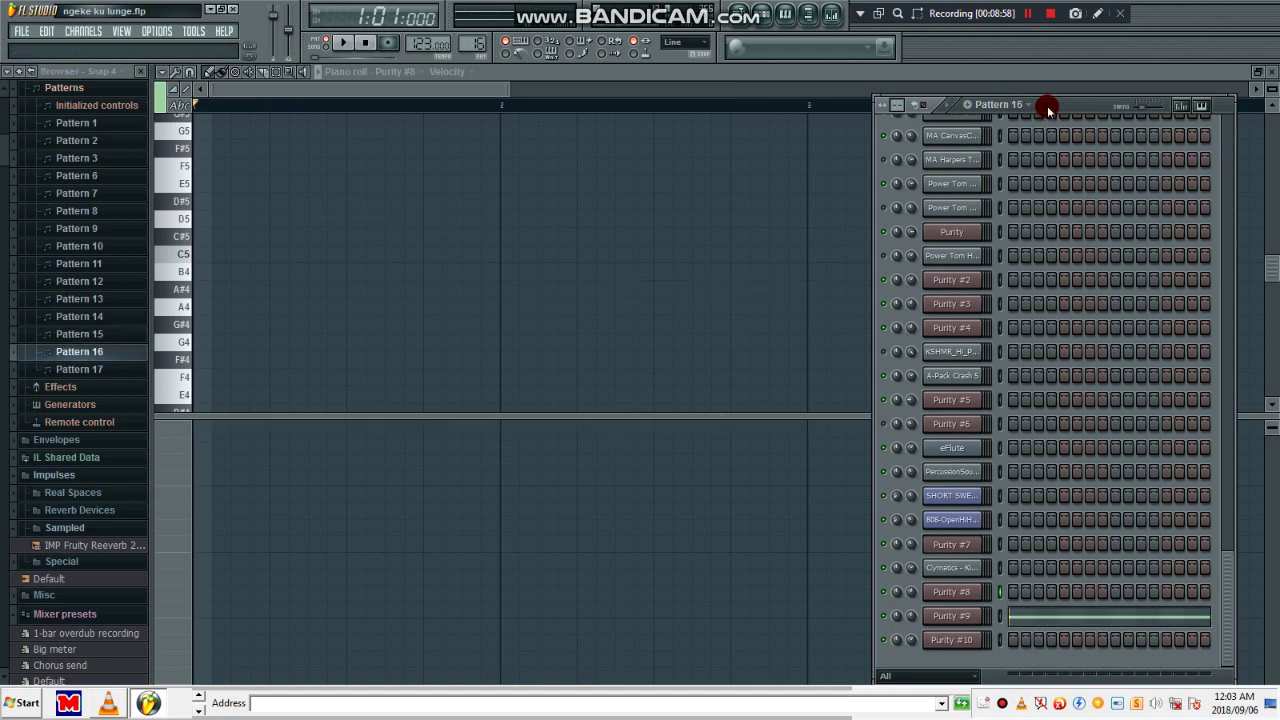
{"action": "left_click", "coordinate": [1043, 615]}
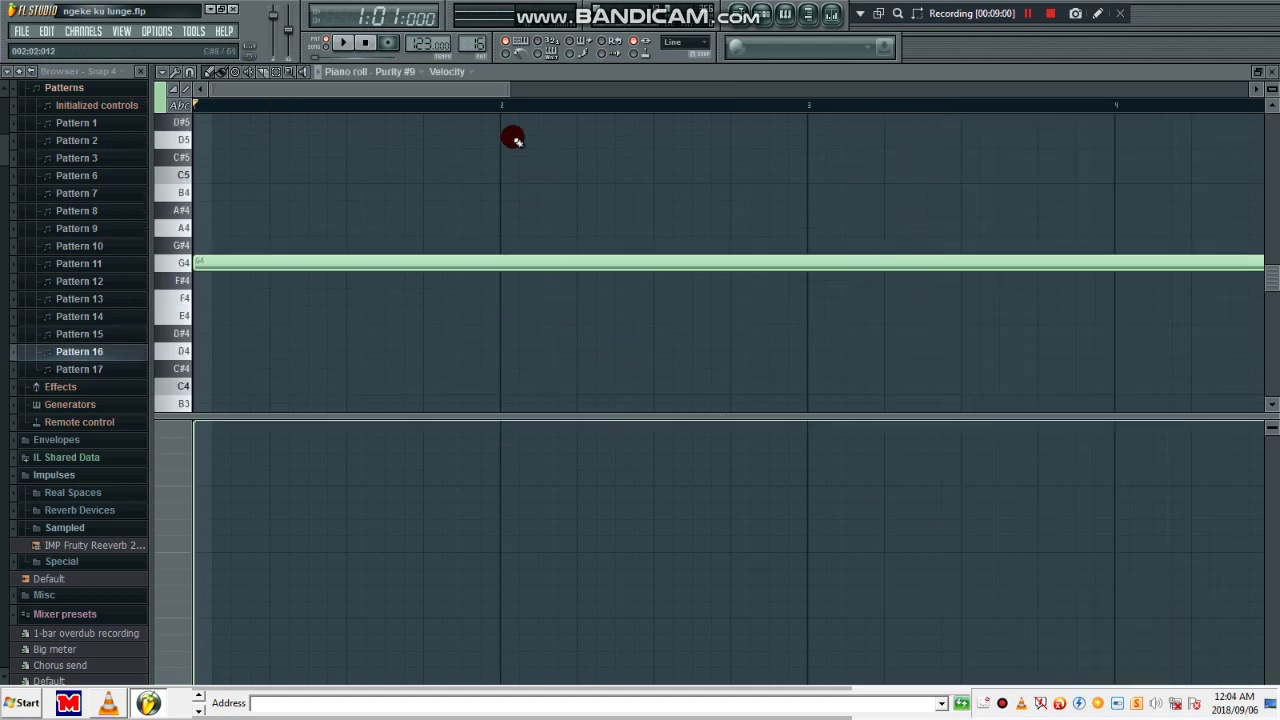
{"action": "left_click", "coordinate": [352, 44]}
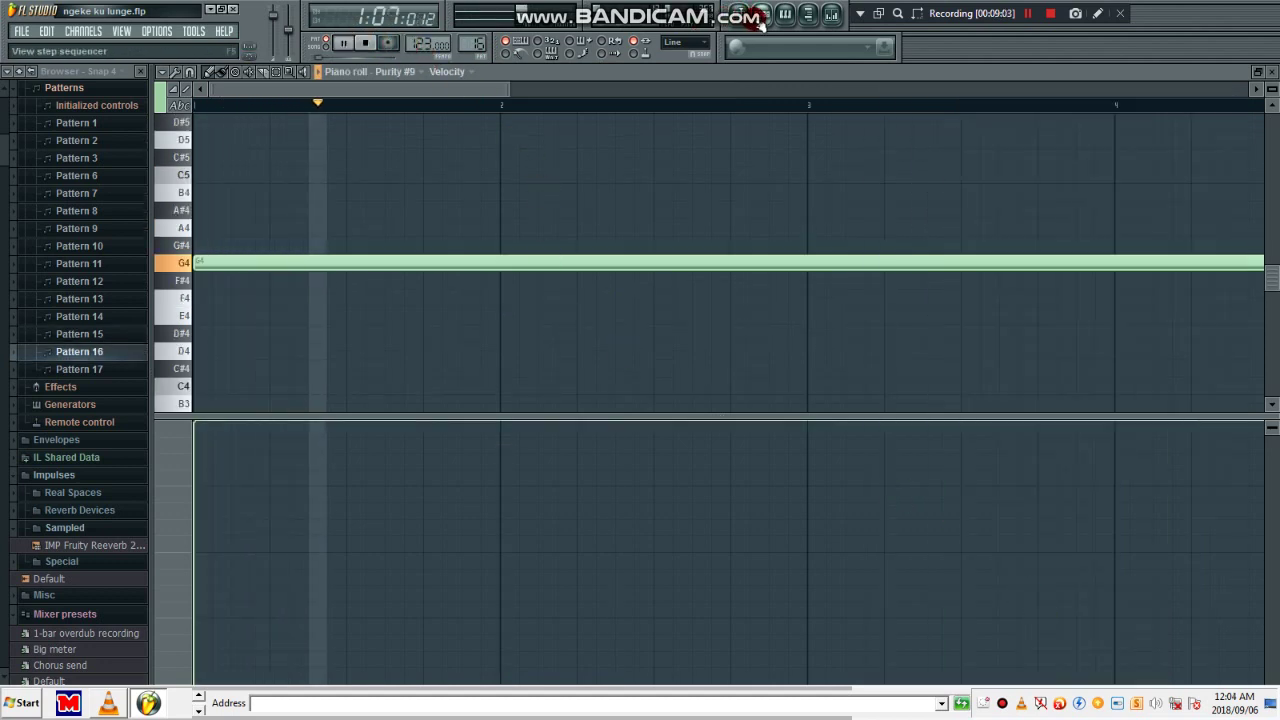
- Bring back the channel rack, open the Purity #9 plugin, show its preset list, and stop playback
{"action": "key", "text": "F6"}
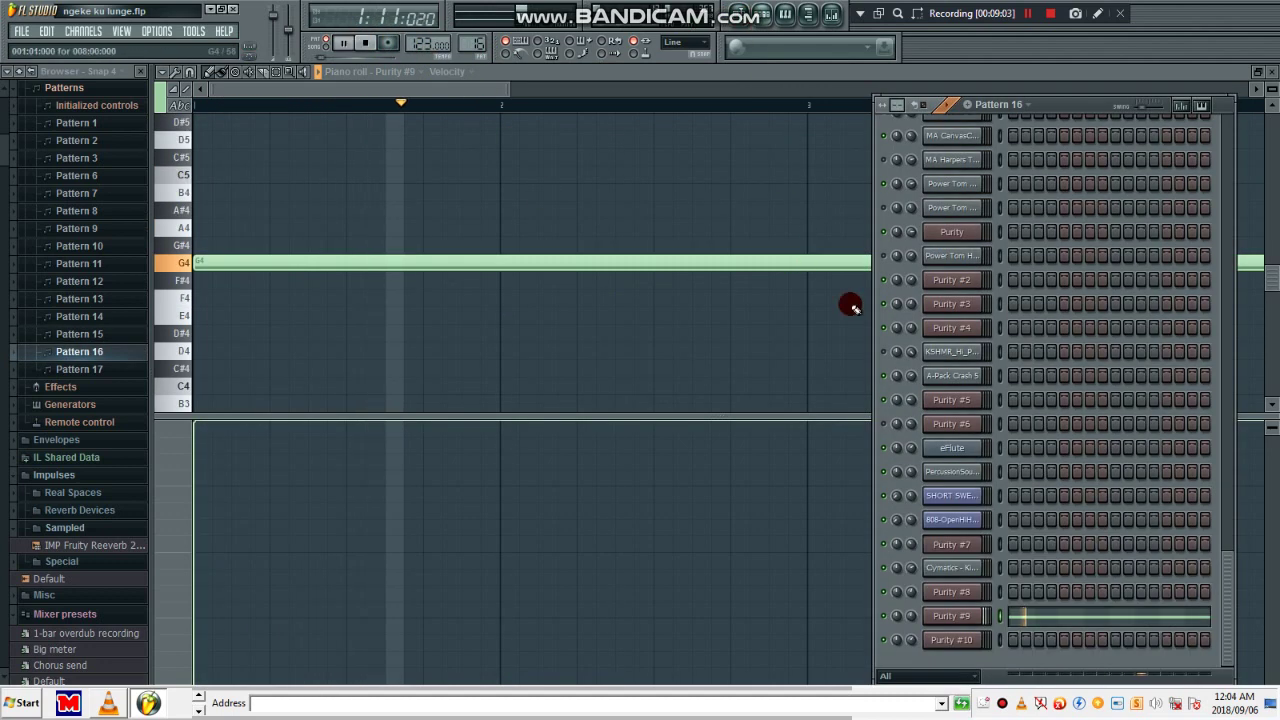
{"action": "left_click", "coordinate": [940, 617]}
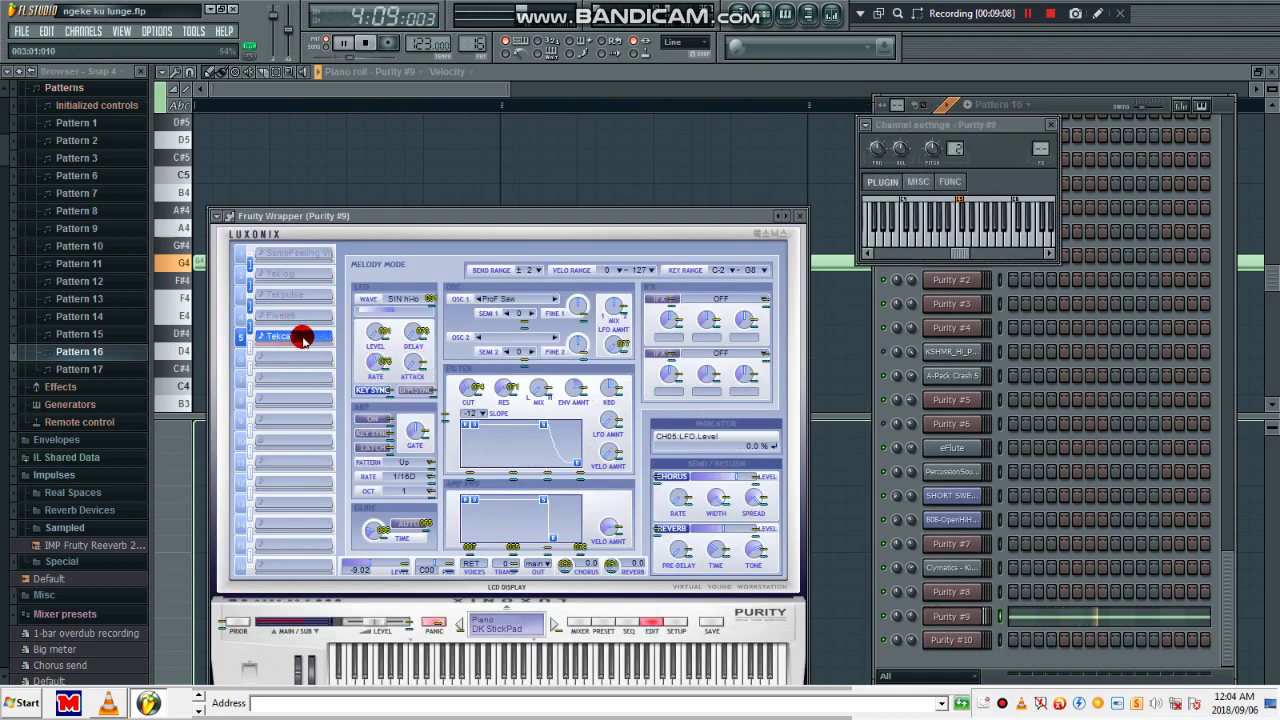
{"action": "left_click", "coordinate": [600, 618]}
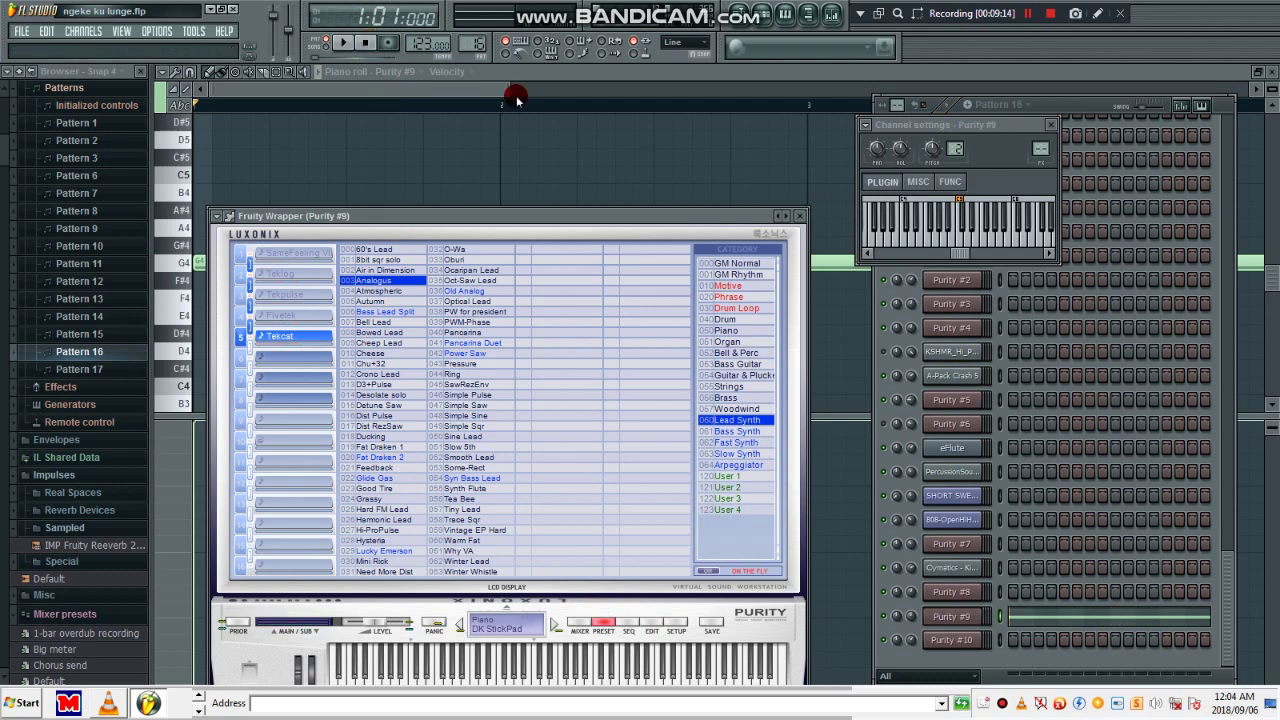
- Switch to Pattern 17, play it, and open the Purity #10 plugin with its preset list shown
{"action": "left_click", "coordinate": [739, 24]}
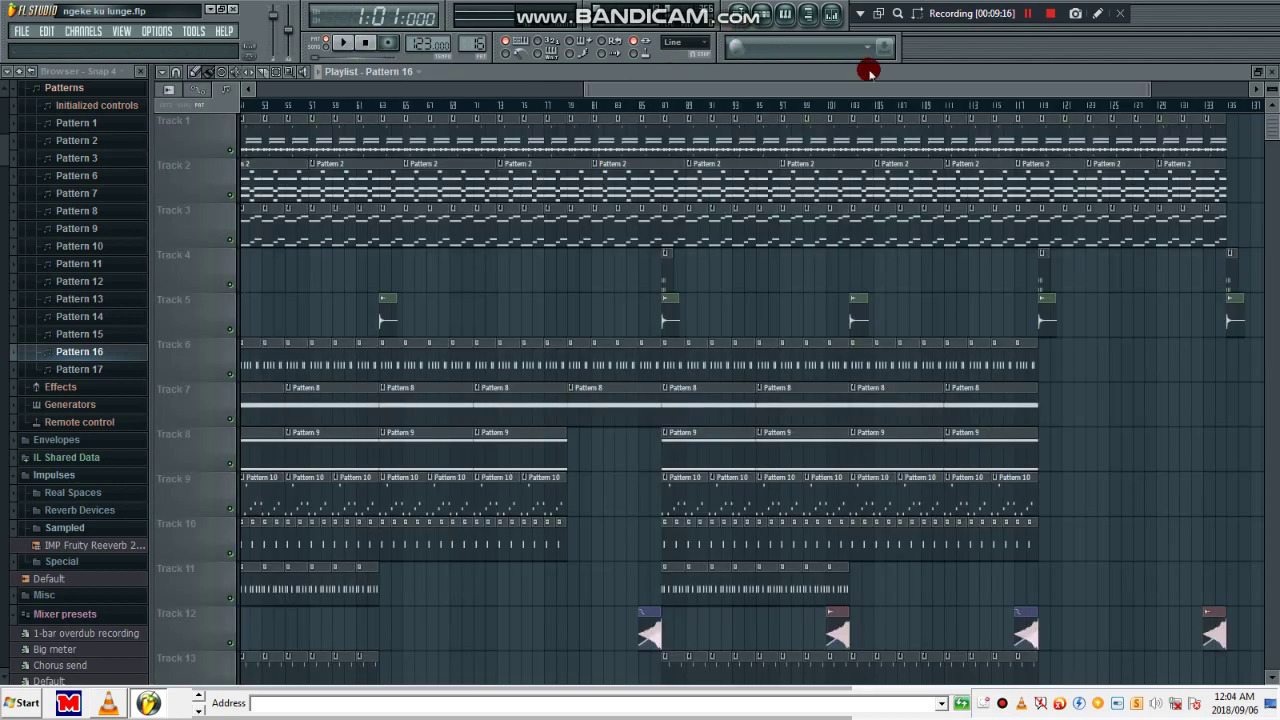
{"action": "left_click", "coordinate": [766, 14]}
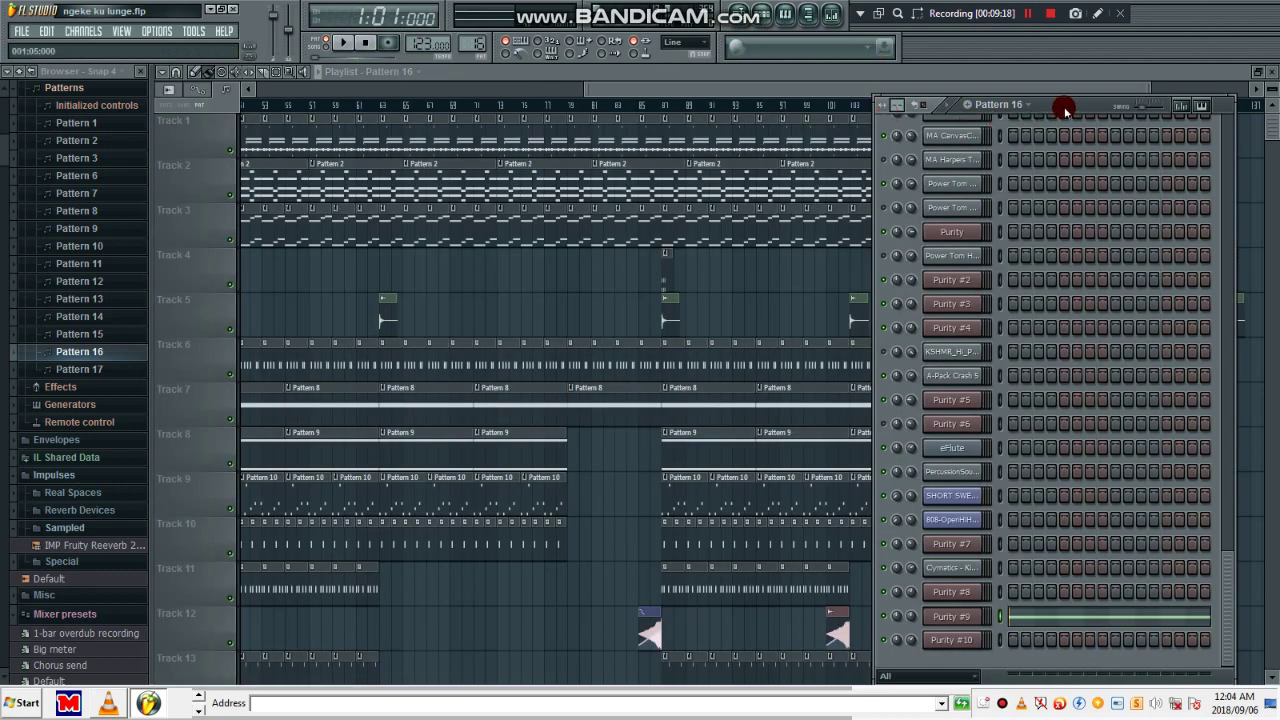
{"action": "key", "text": "KP_Add"}
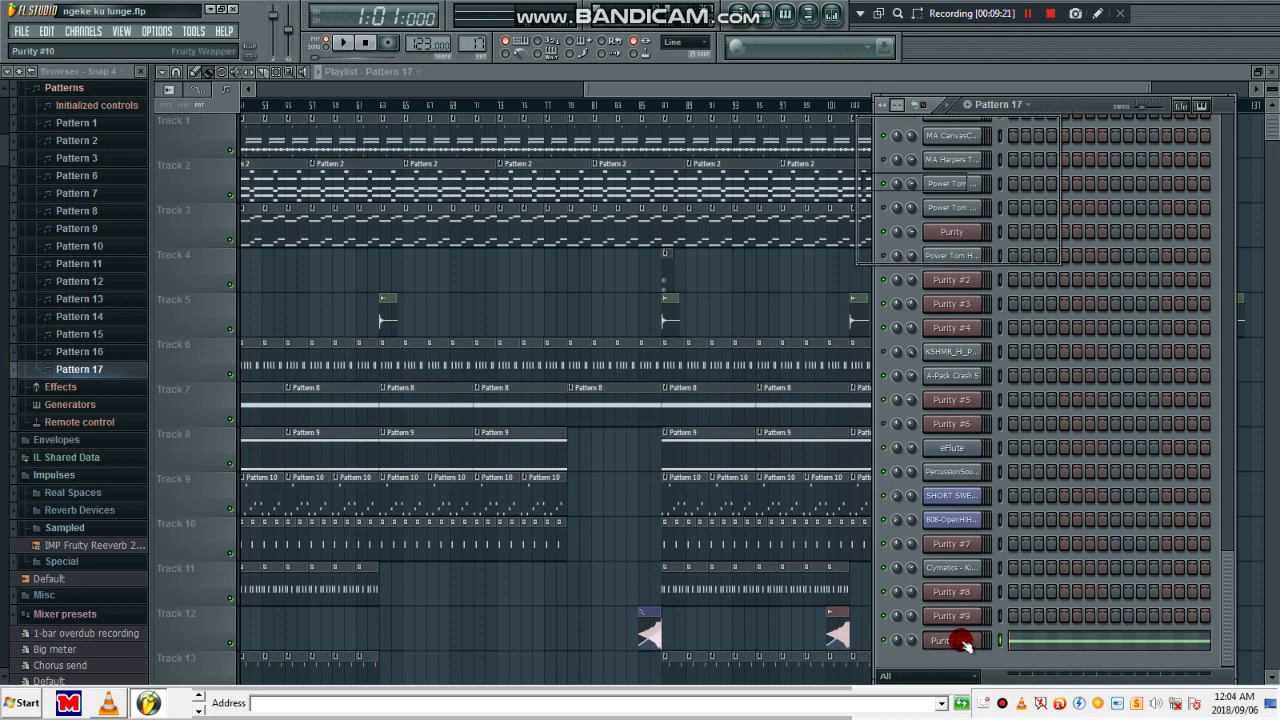
{"action": "left_click", "coordinate": [960, 641]}
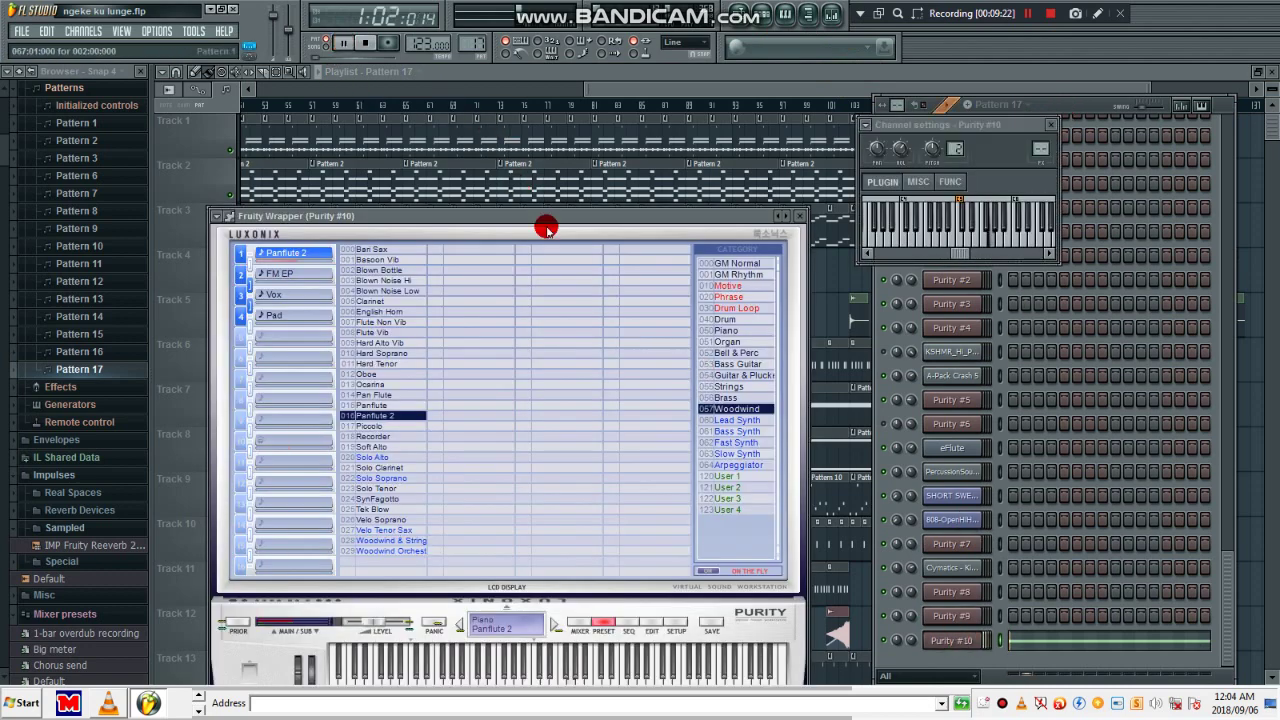
{"action": "left_click", "coordinate": [582, 624]}
{"action": "left_click", "coordinate": [606, 624]}
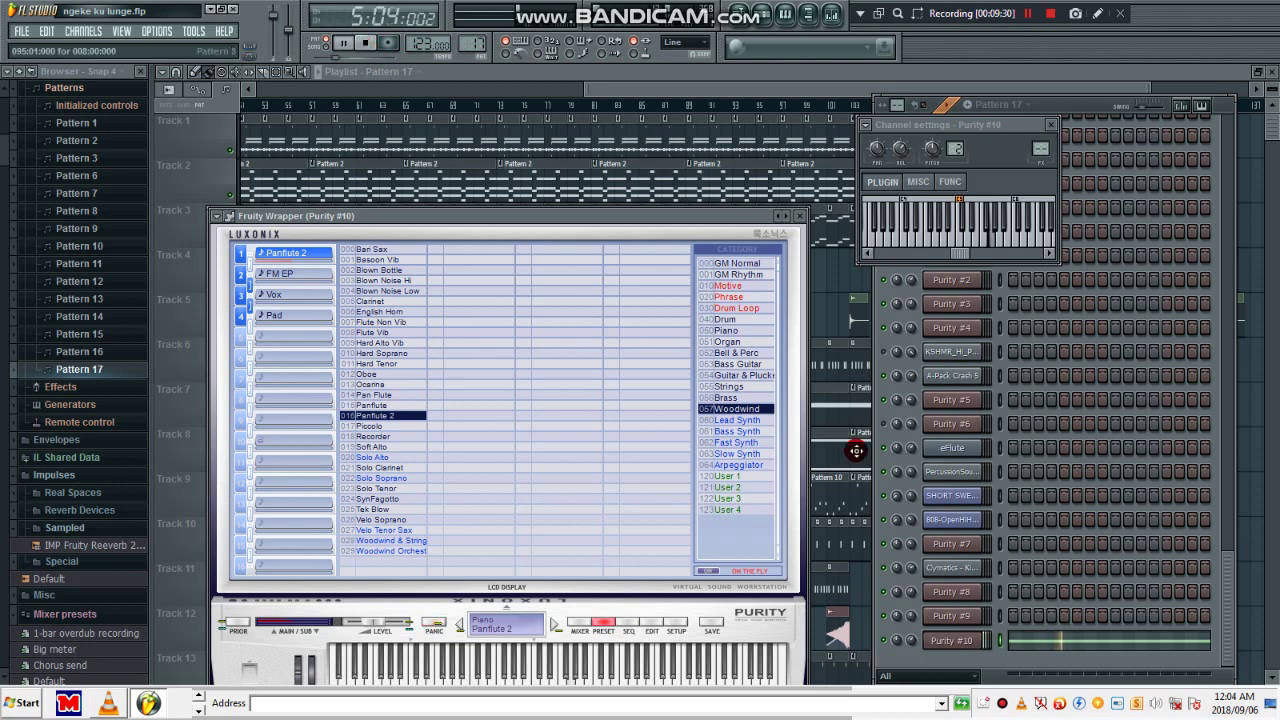
- View the full length of the Purity #10 note in the piano roll, then stop playback with the channel rack shown
{"action": "left_click", "coordinate": [1057, 640]}
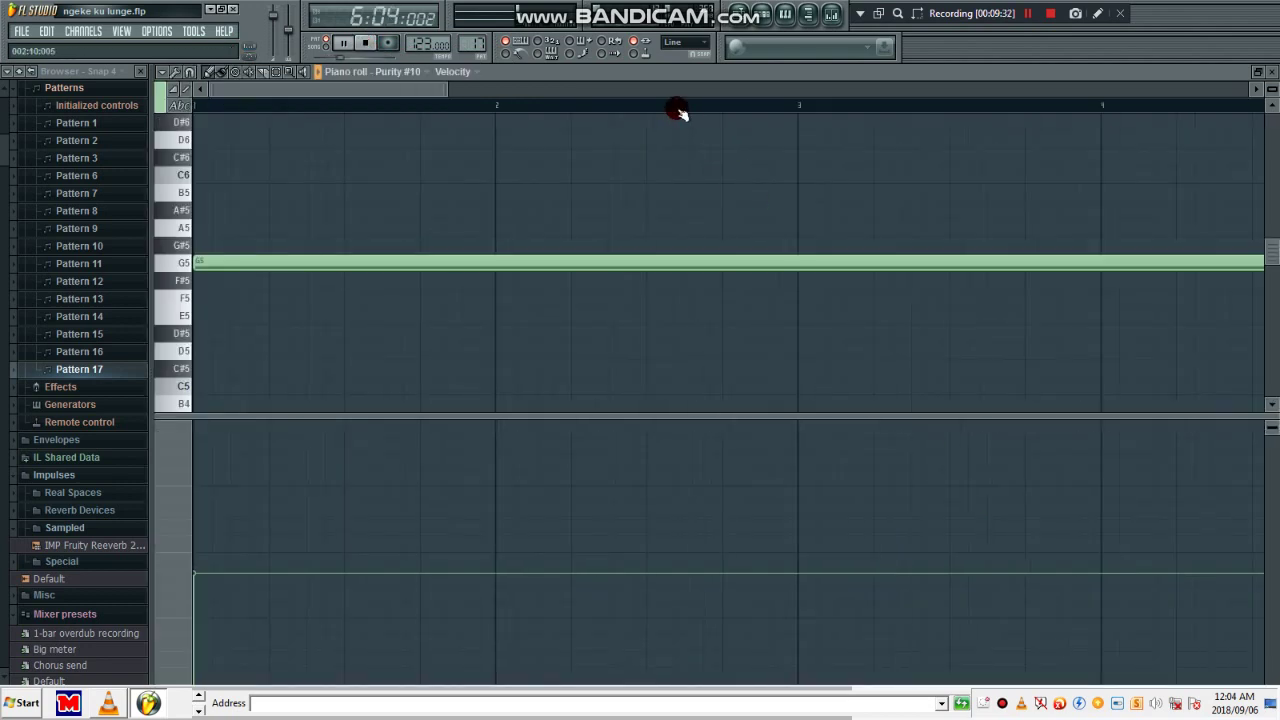
{"action": "scroll", "coordinate": [678, 112], "scroll_direction": "down", "scroll_amount": 5}
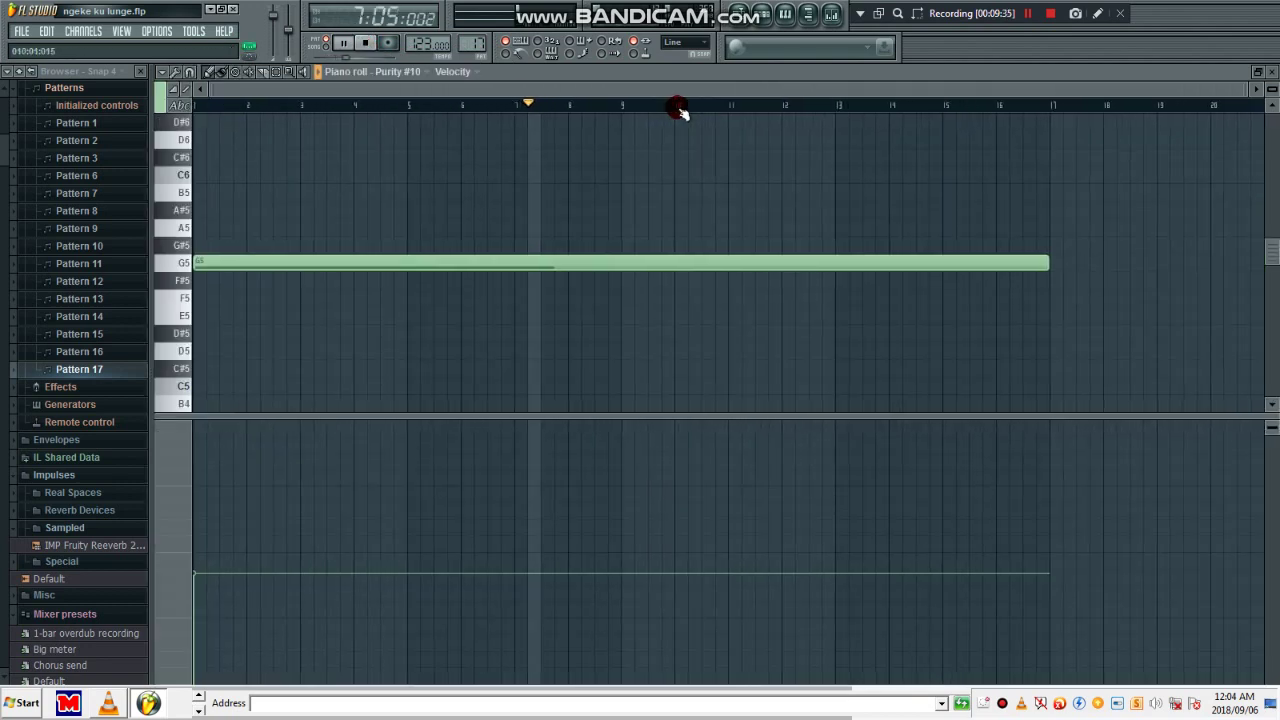
{"action": "left_click", "coordinate": [741, 13]}
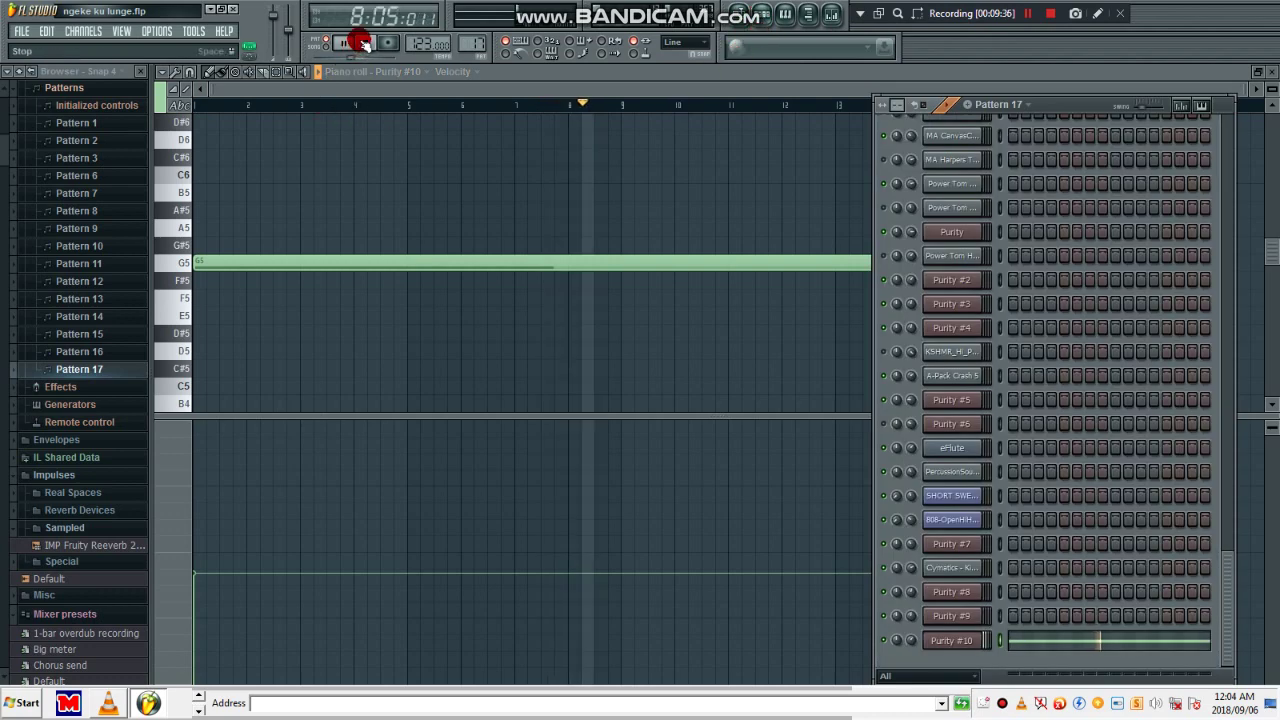
{"action": "left_click", "coordinate": [342, 42]}
- Show the playlist from the start of the song and mute Track 1
{"action": "left_click", "coordinate": [731, 20]}
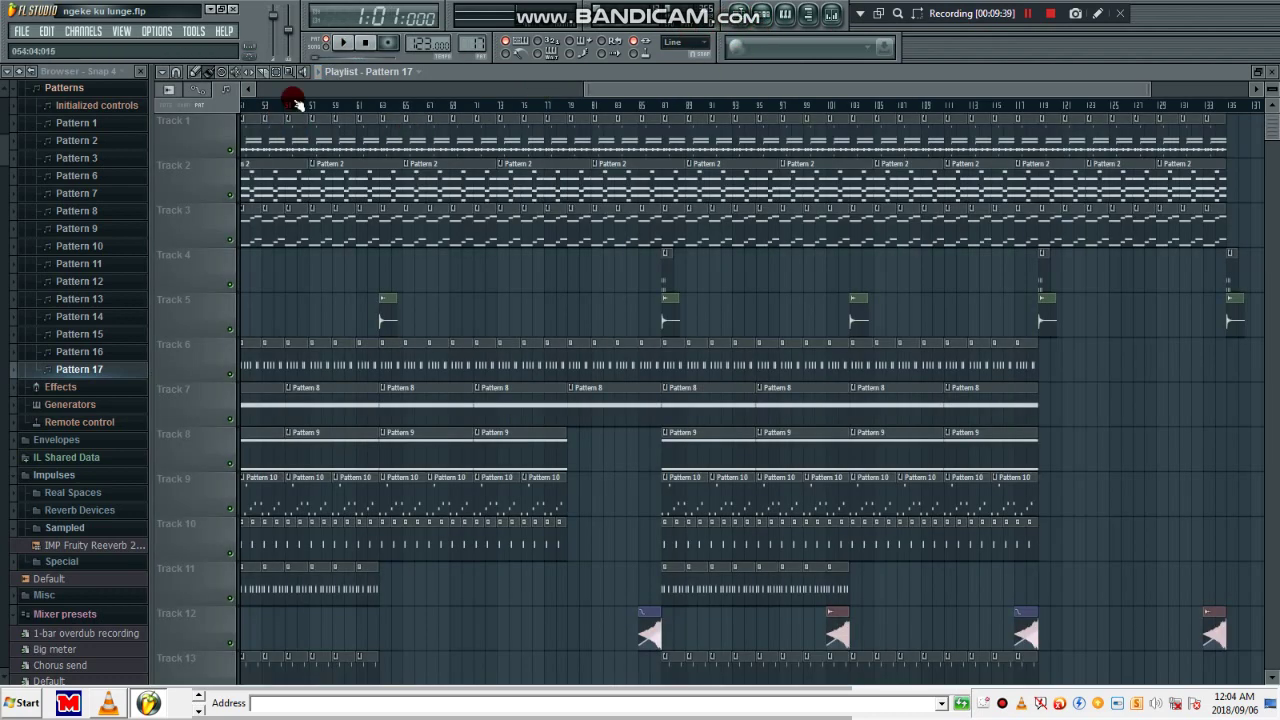
{"action": "left_click_drag", "start_coordinate": [606, 98], "coordinate": [240, 128]}
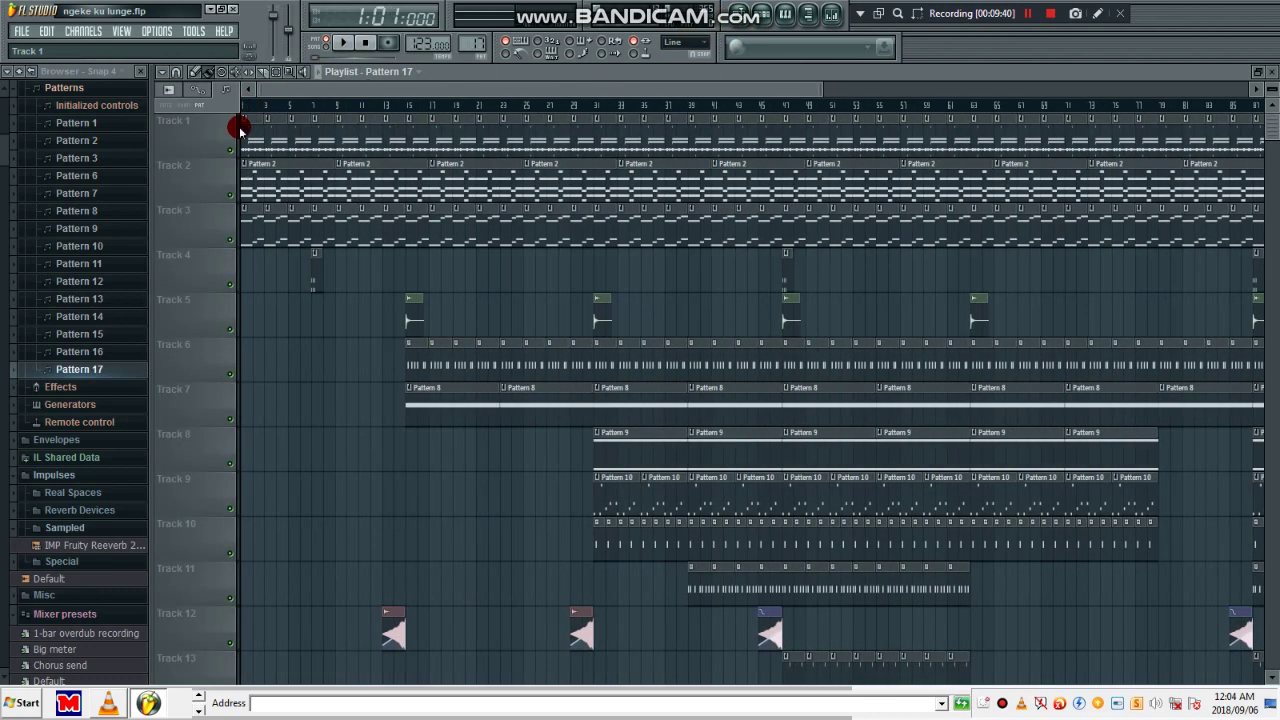
{"action": "left_click", "coordinate": [233, 152]}
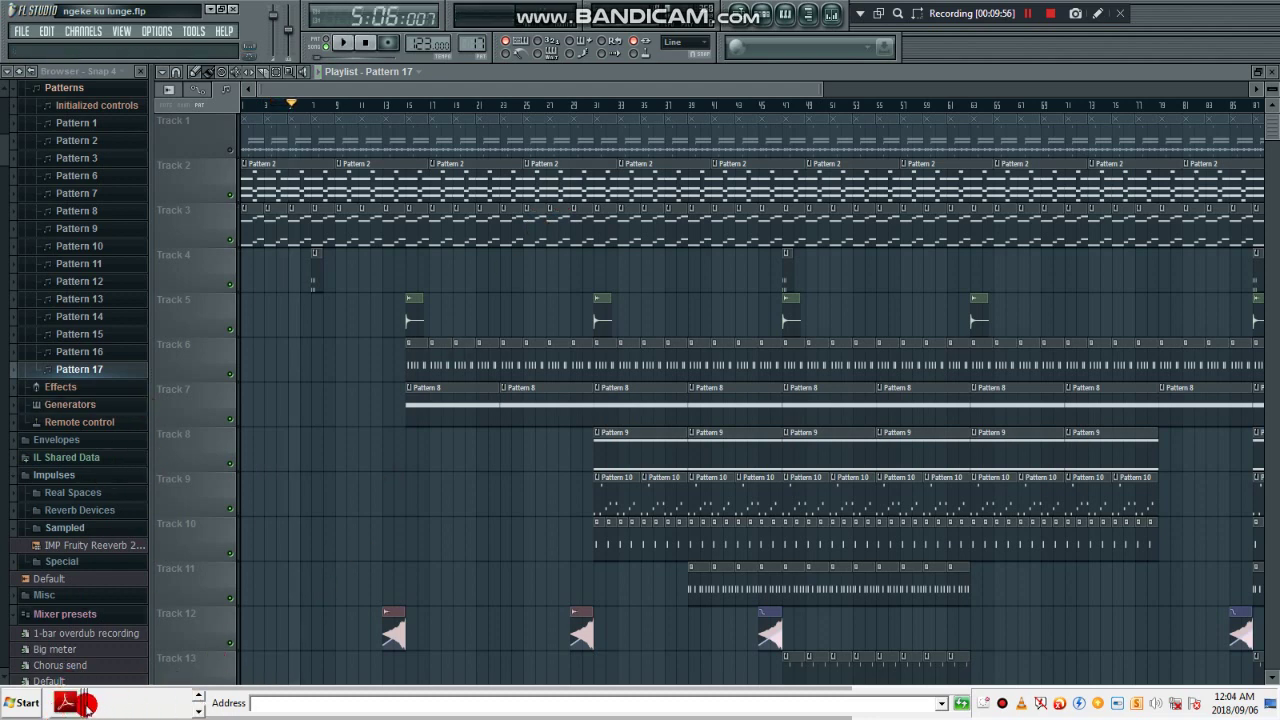
- List the open Adobe Reader documents to choose one to switch to
{"action": "left_click", "coordinate": [78, 705]}
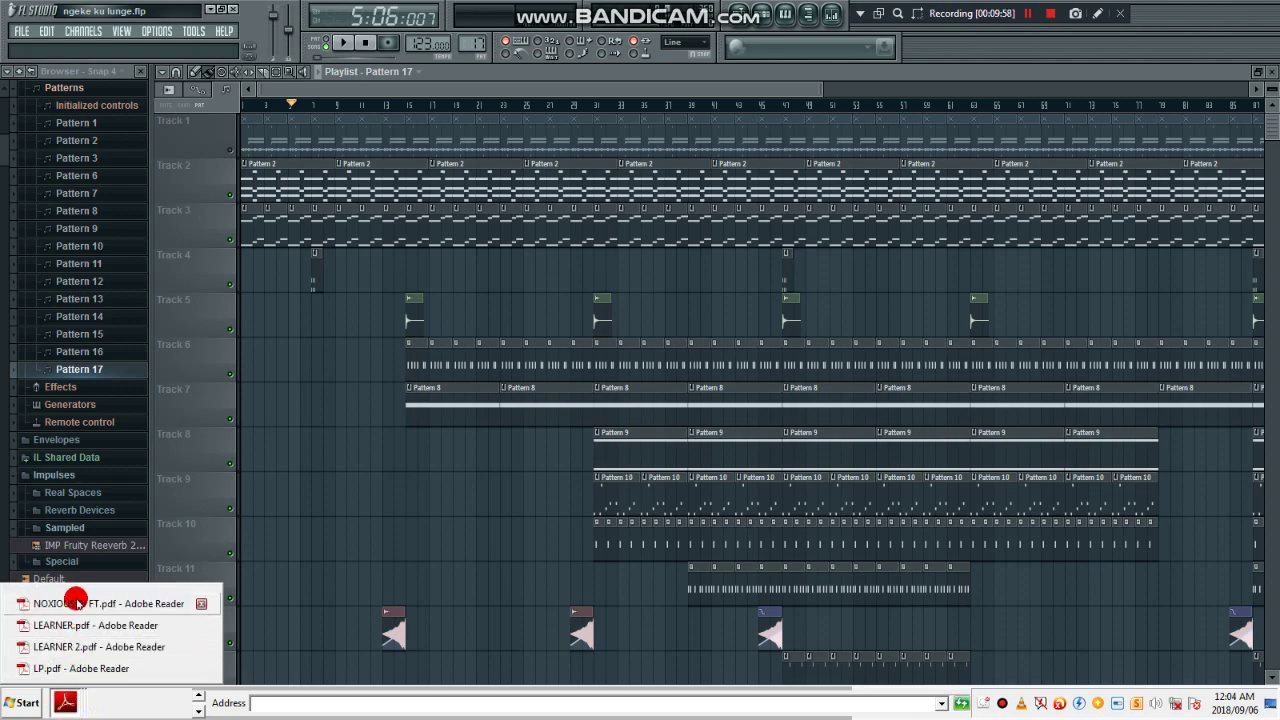